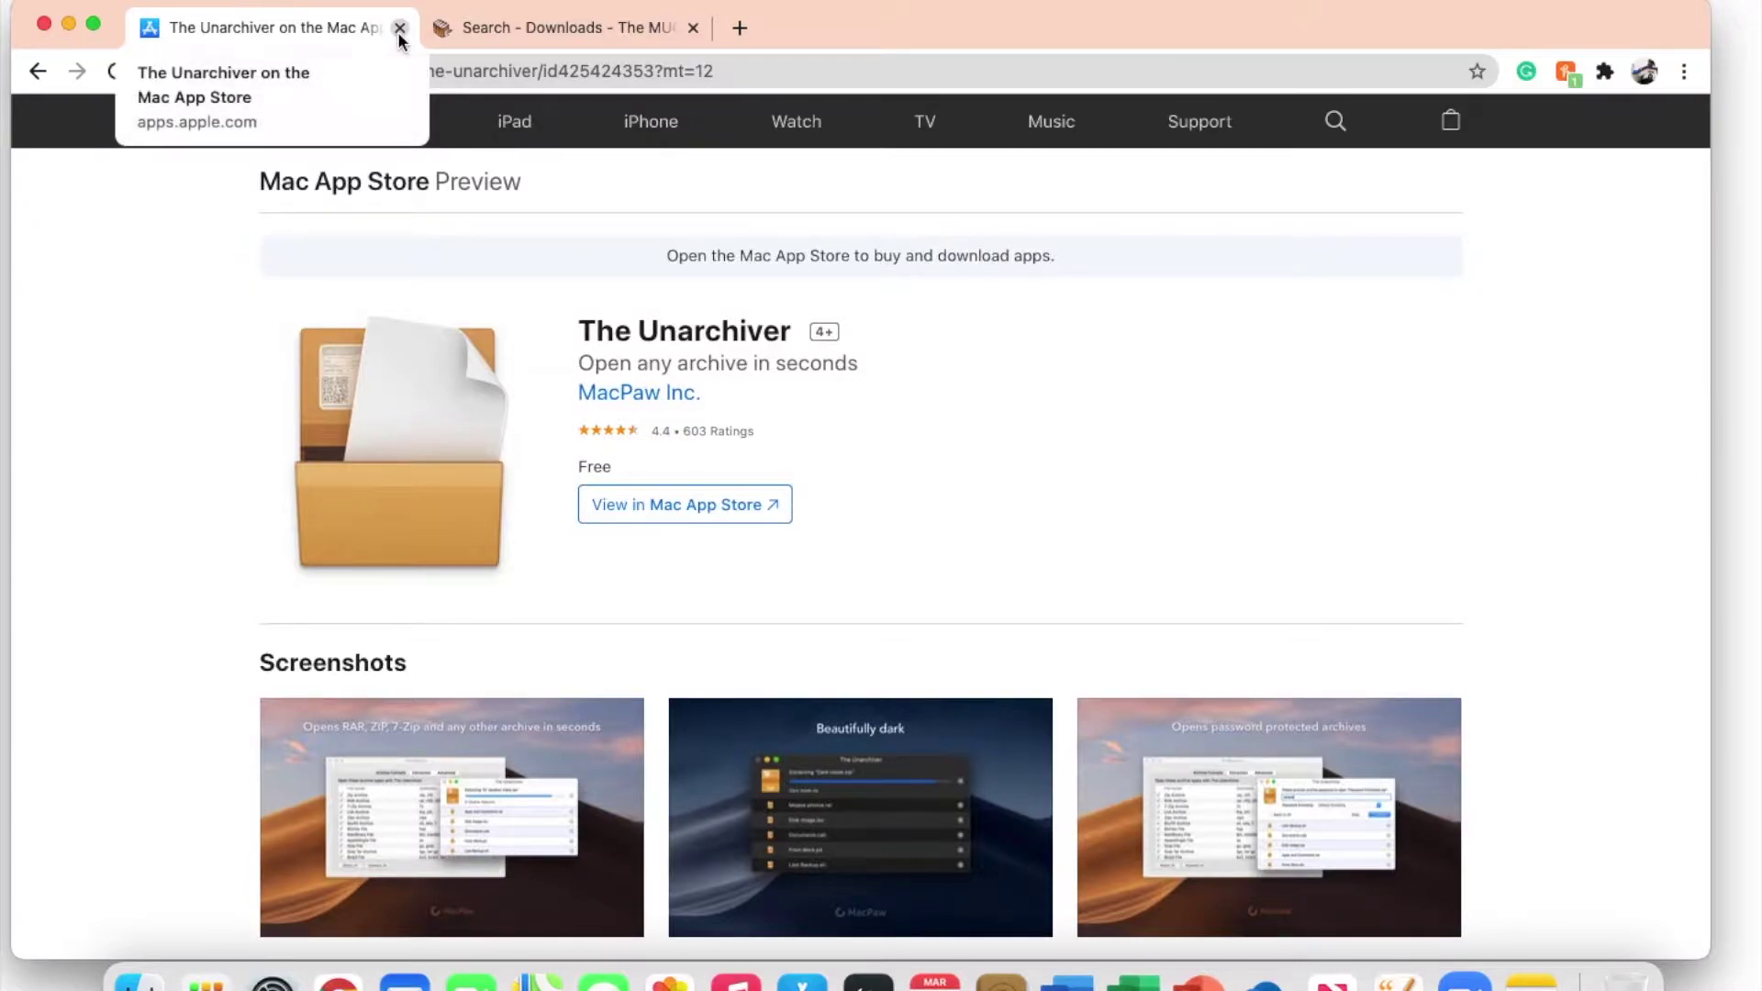
left_click(400, 28)
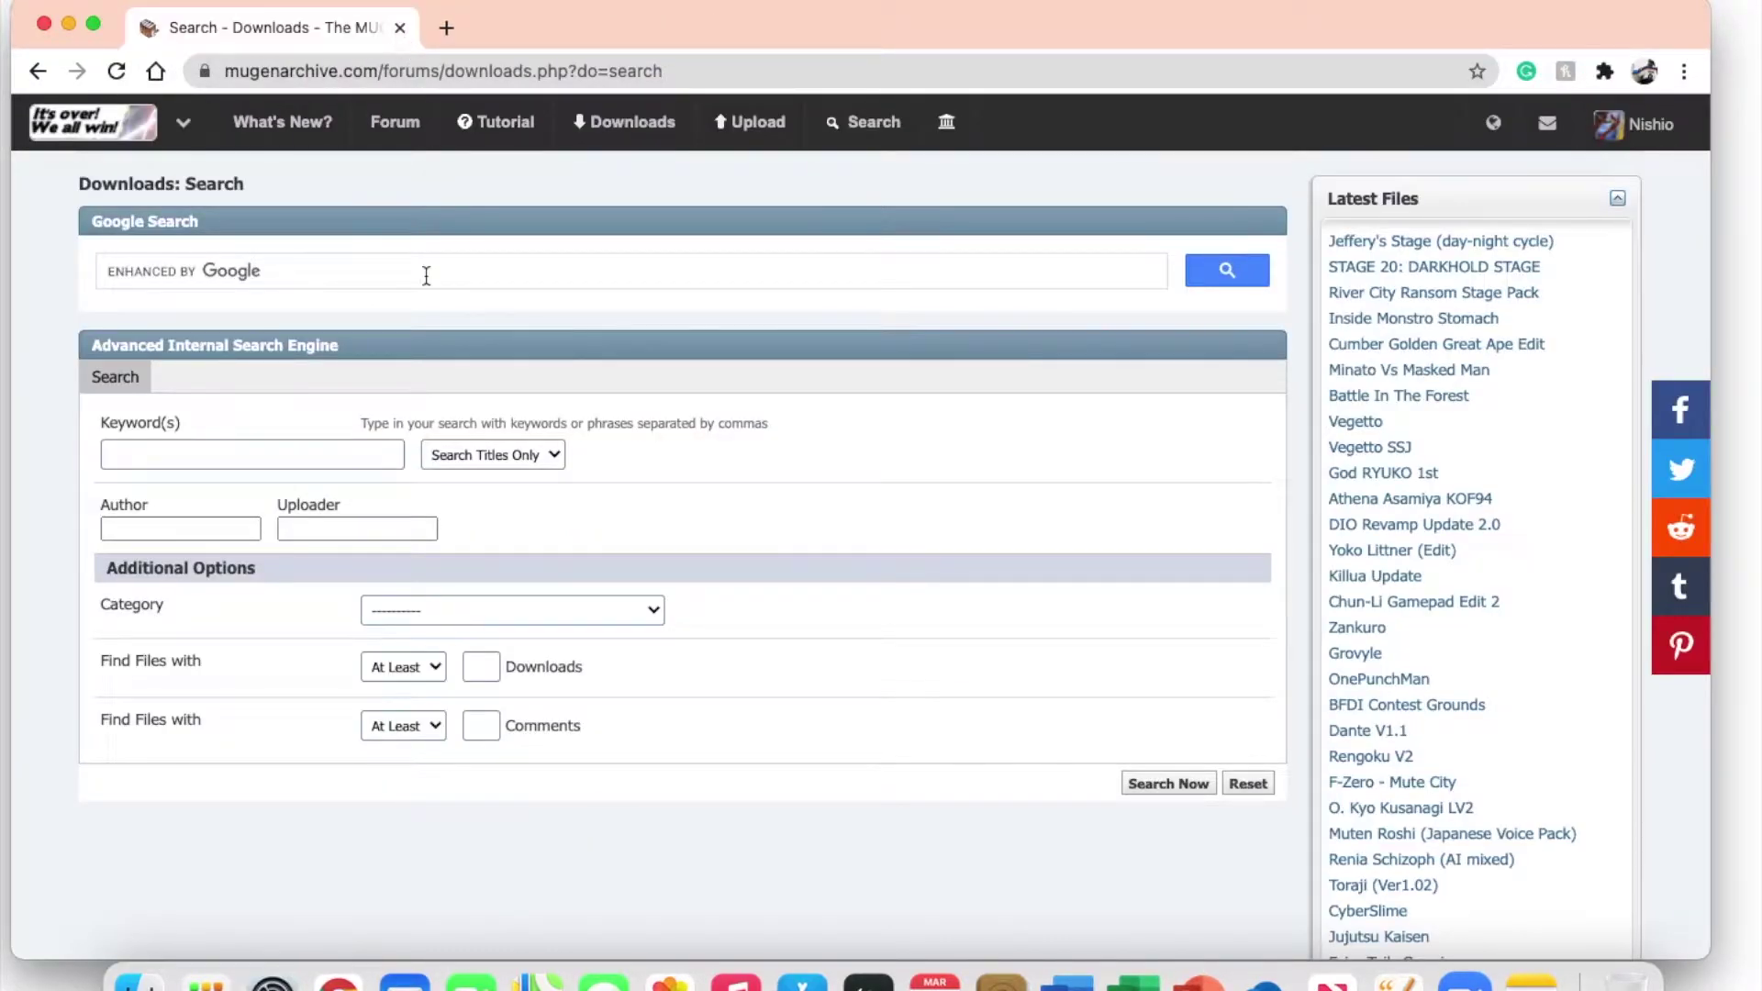
Run a Mugen Archive downloads search for the keyword 'gon'.
scroll(427, 276, "up", 7)
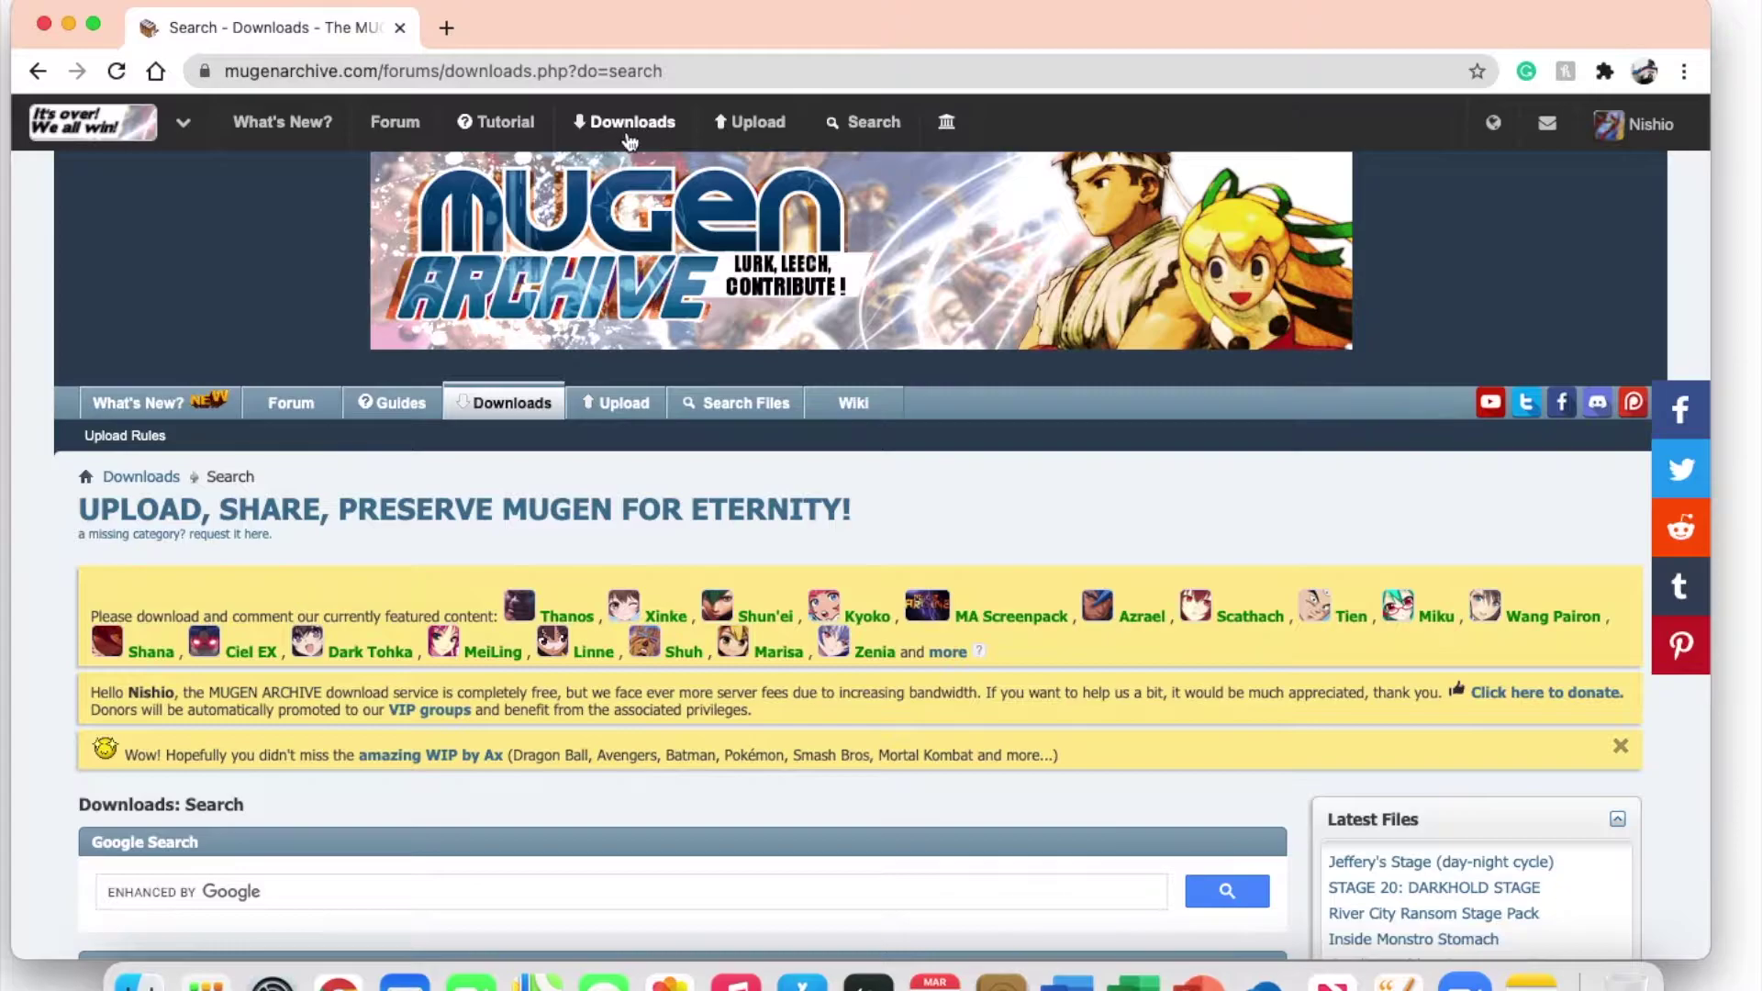
scroll(721, 456, "down", 3)
scroll(722, 459, "down", 4)
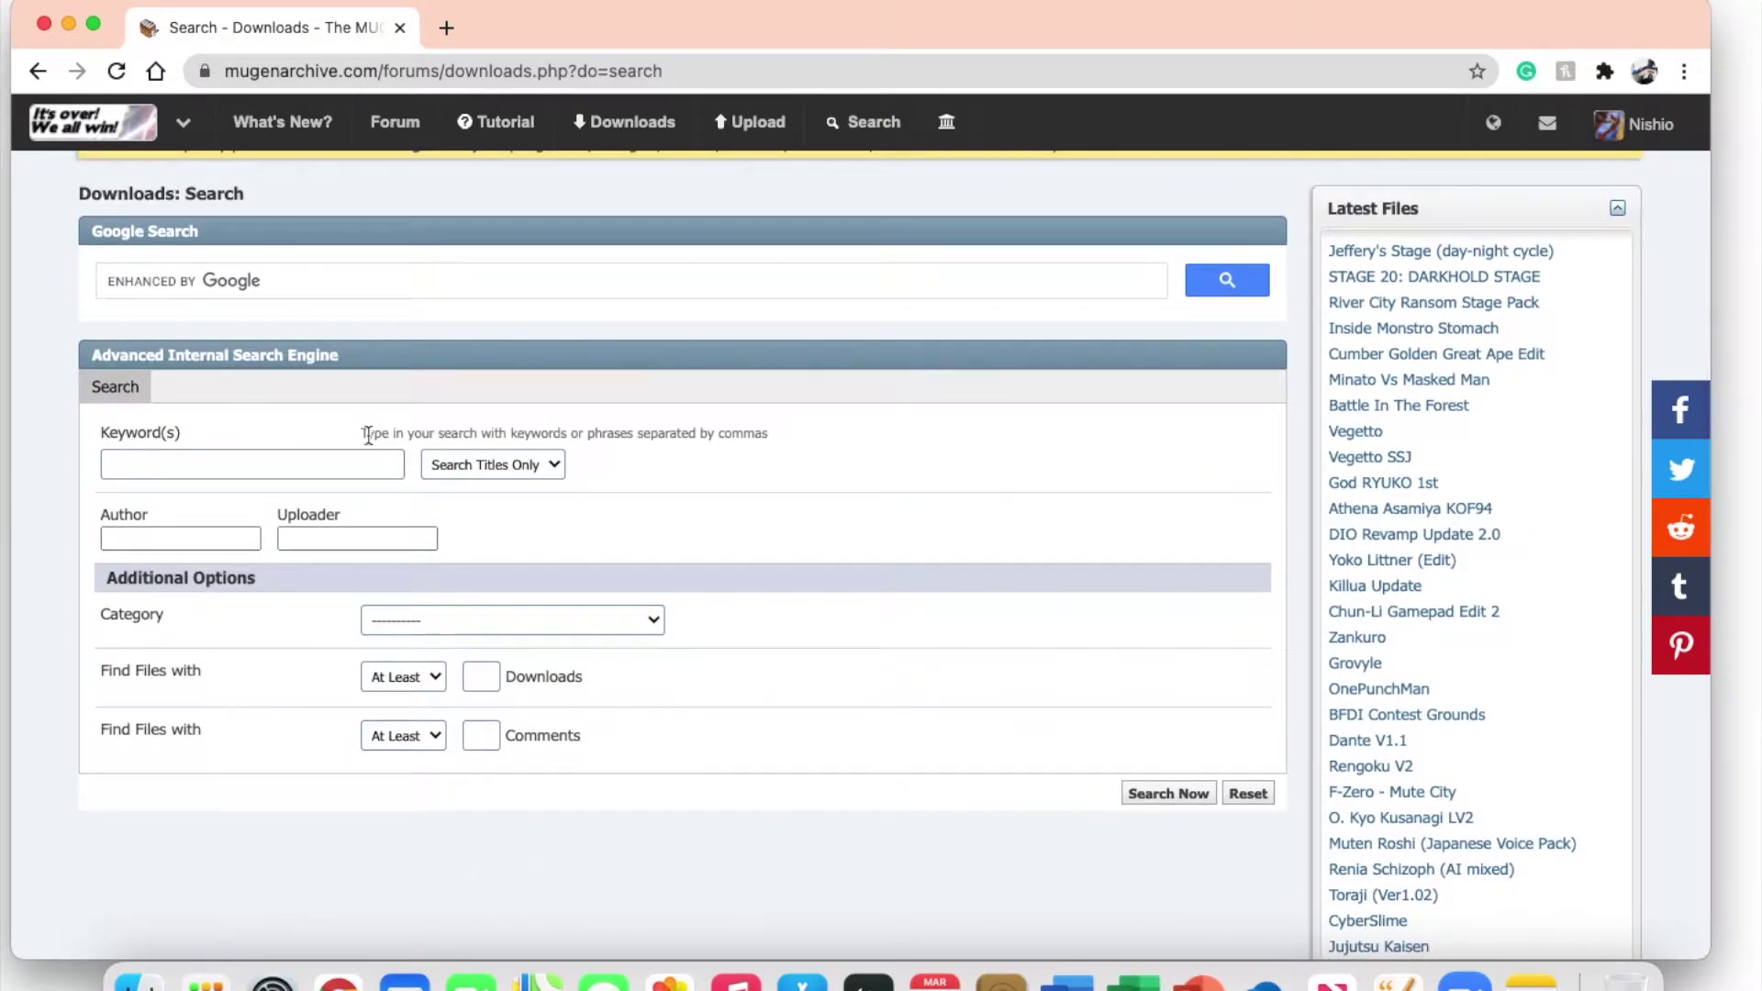
left_click(341, 456)
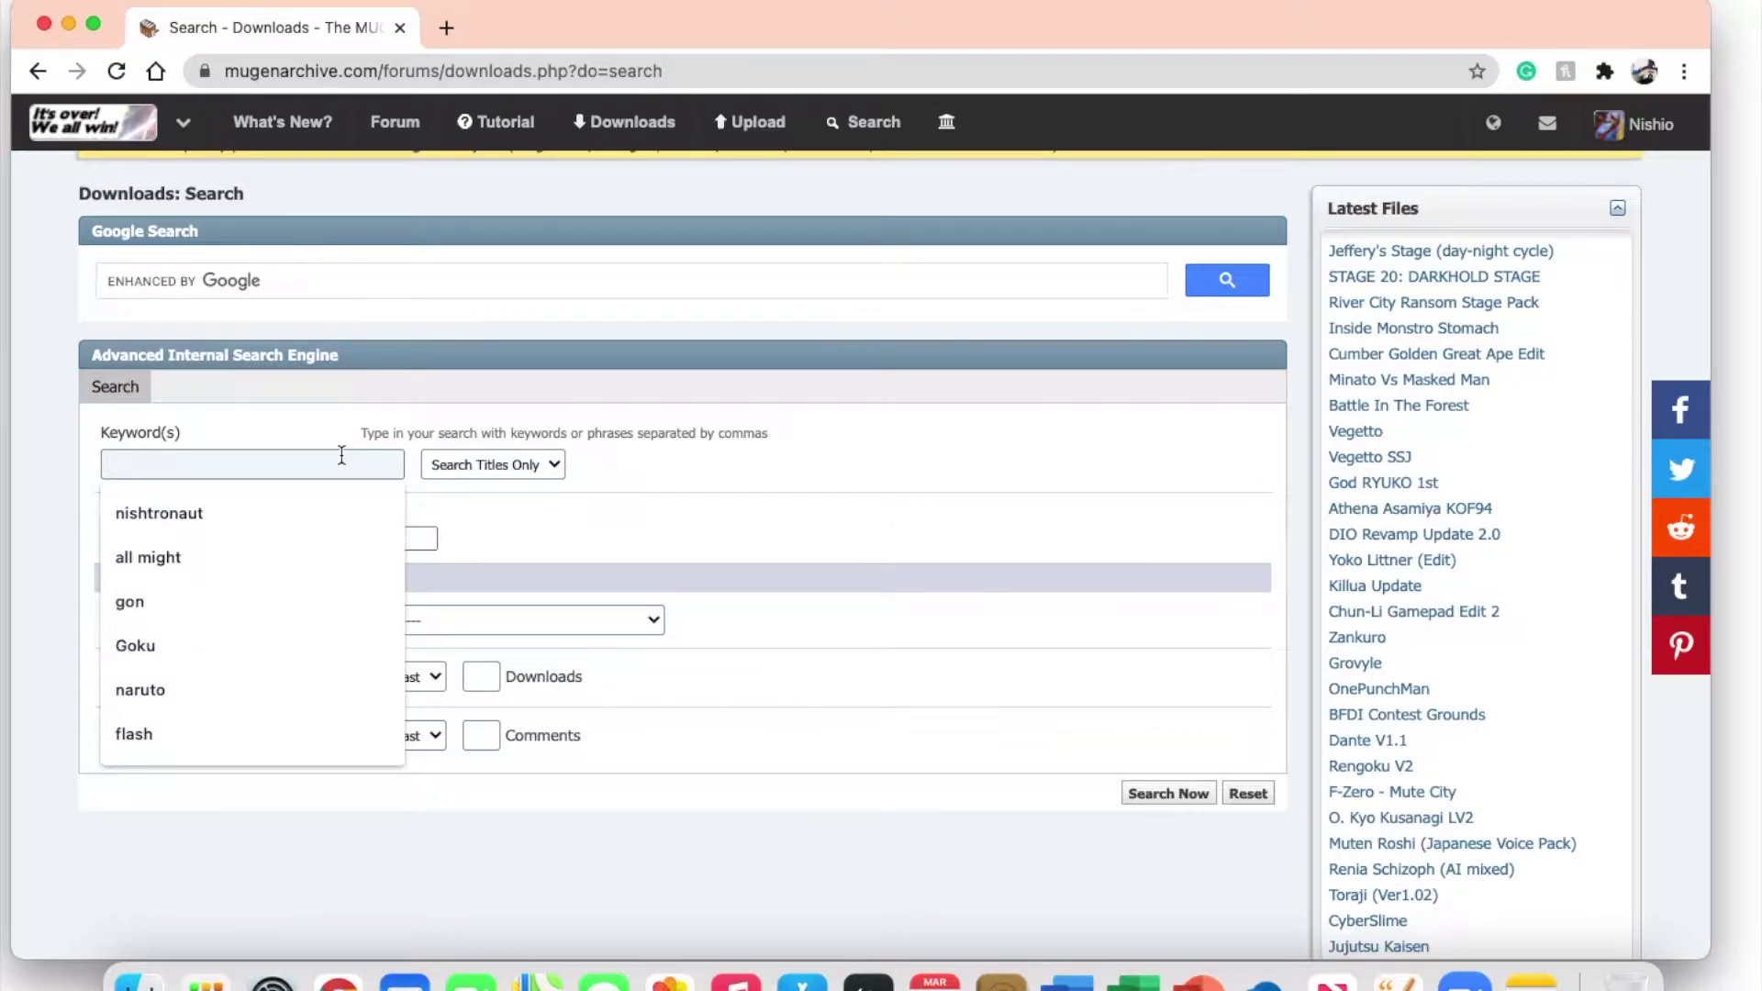
type("gon")
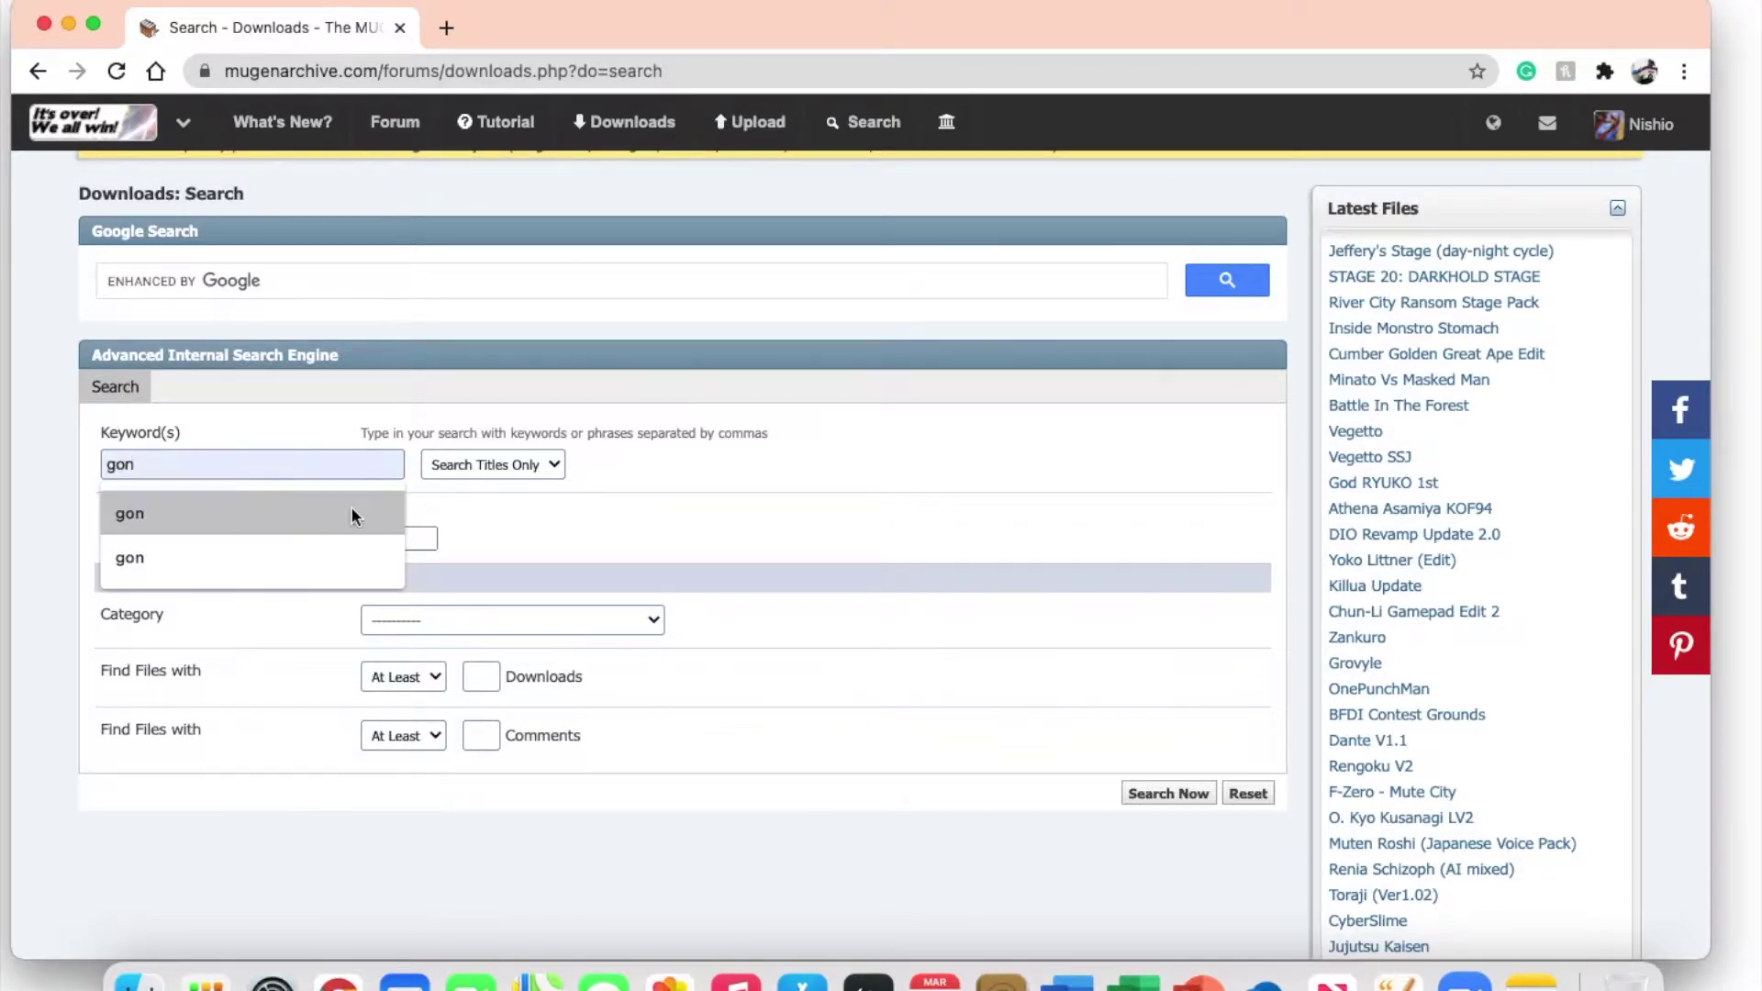
left_click(350, 504)
left_click(1158, 791)
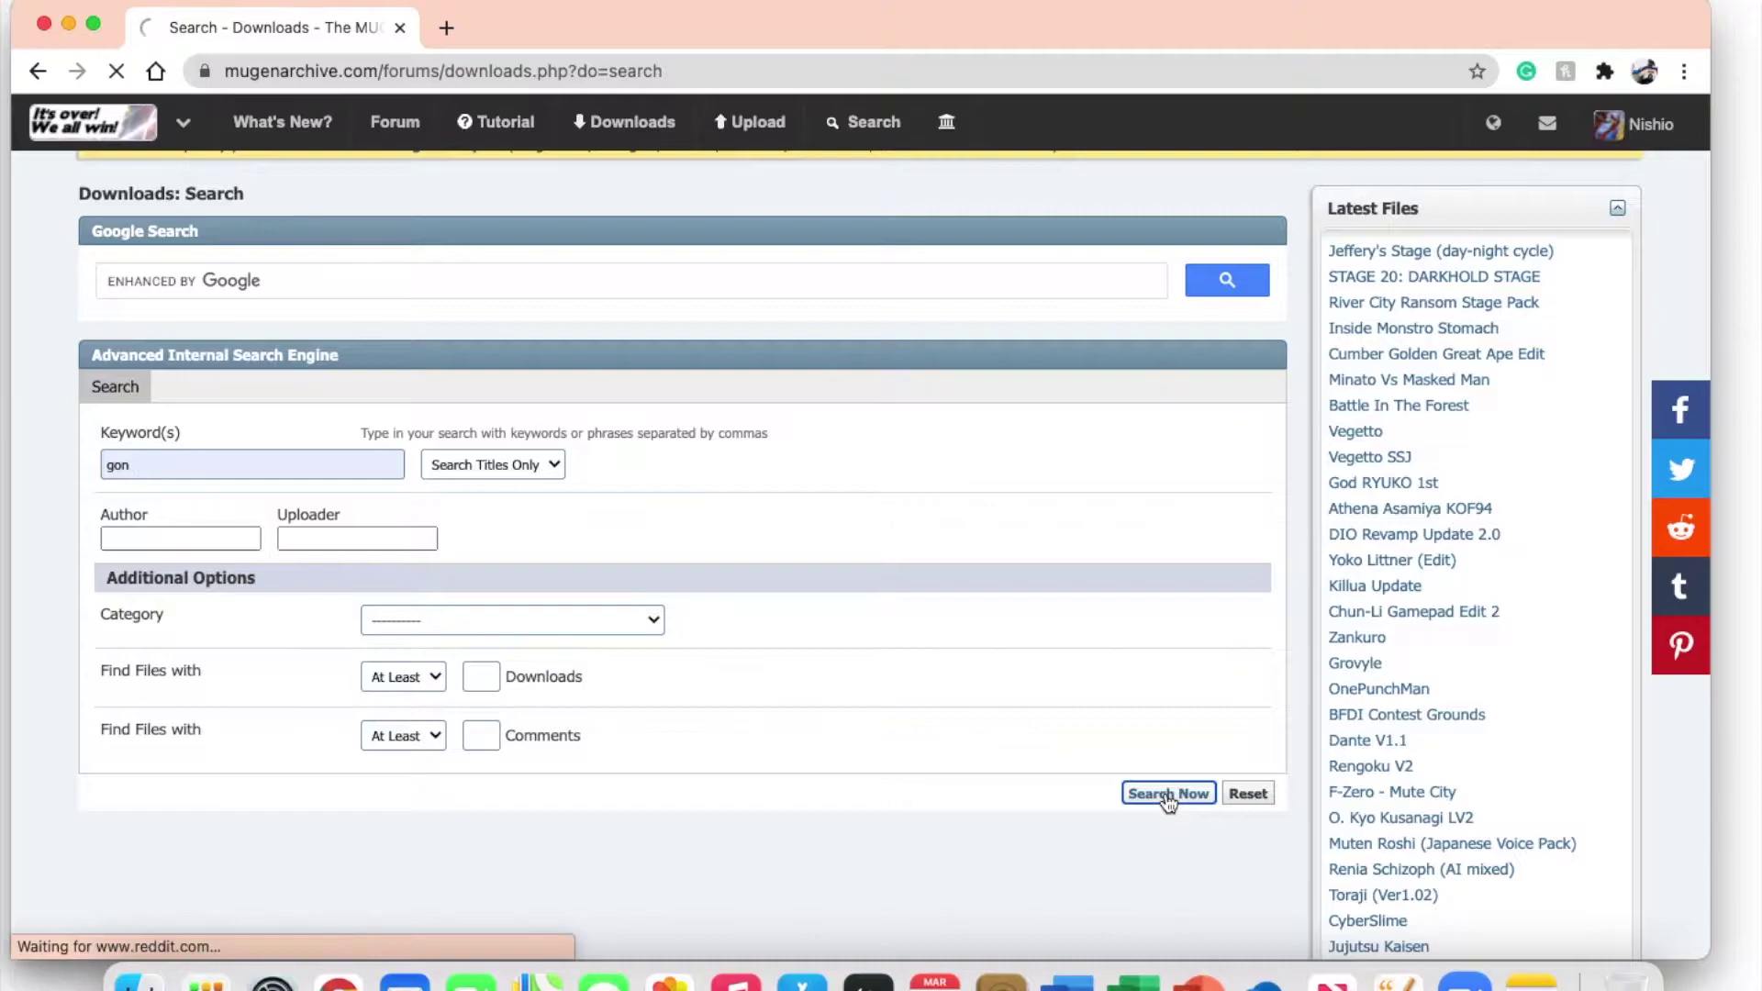
Scroll through the 35 pages of gon results, mostly unrelated entries.
scroll(1049, 595, "down", 10)
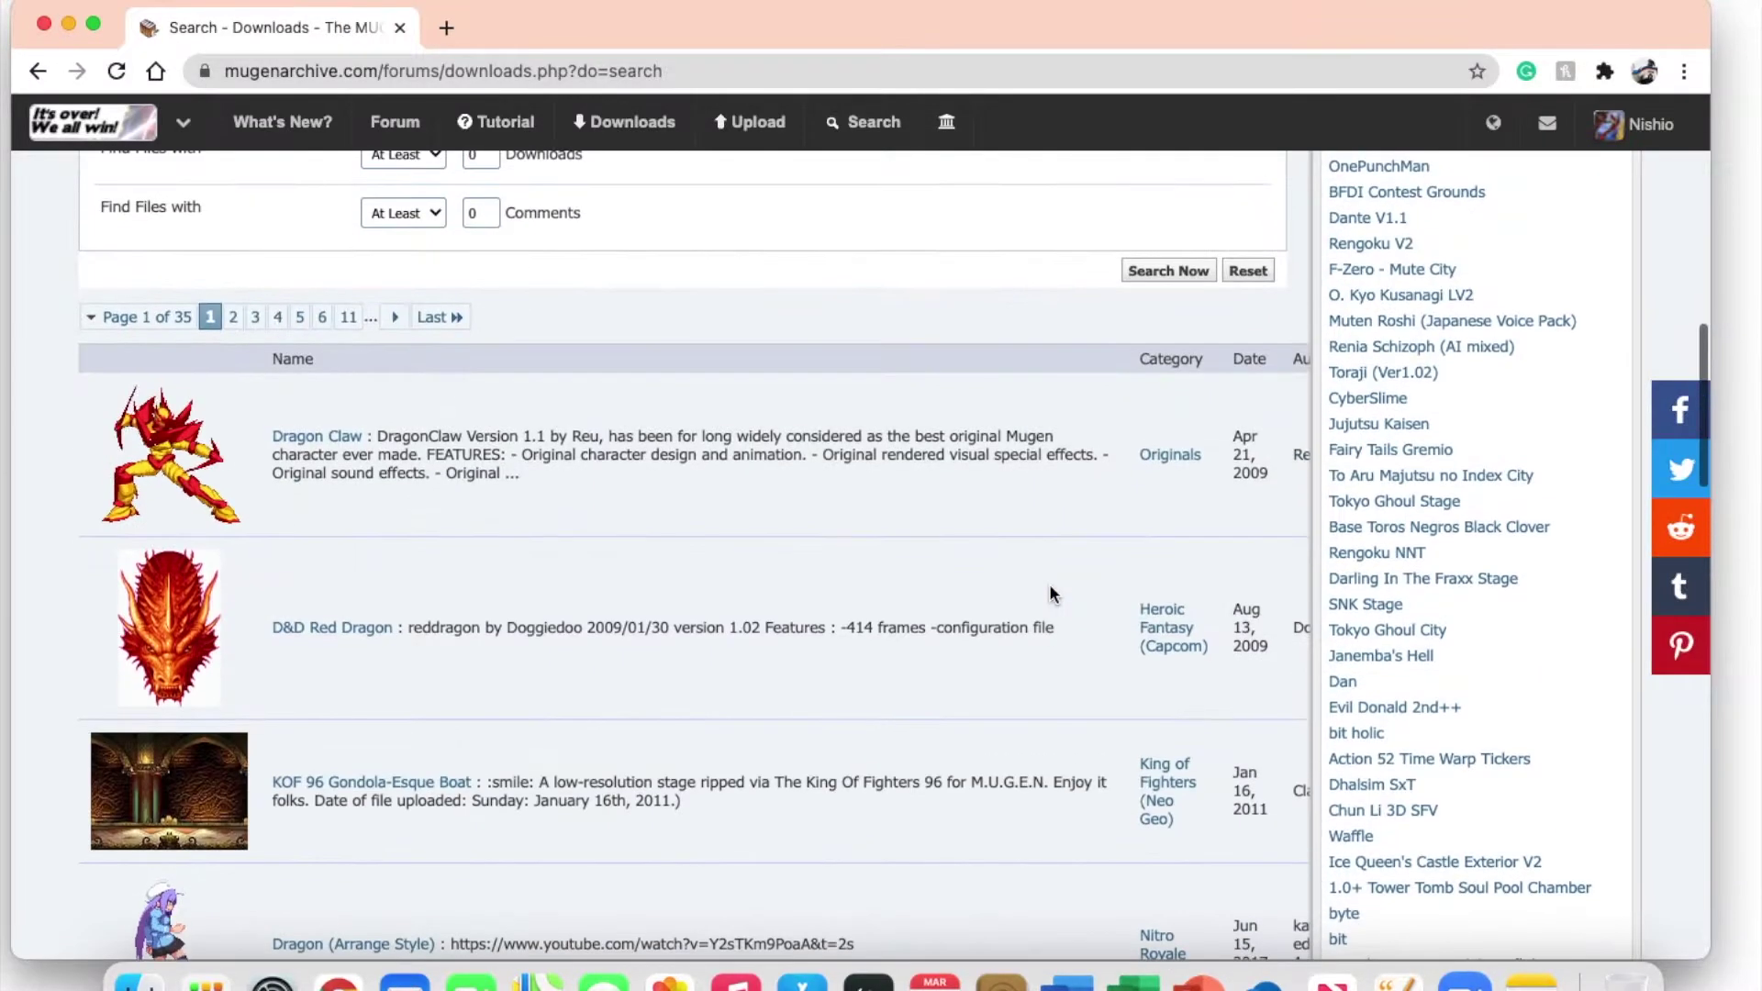
scroll(212, 551, "down", 5)
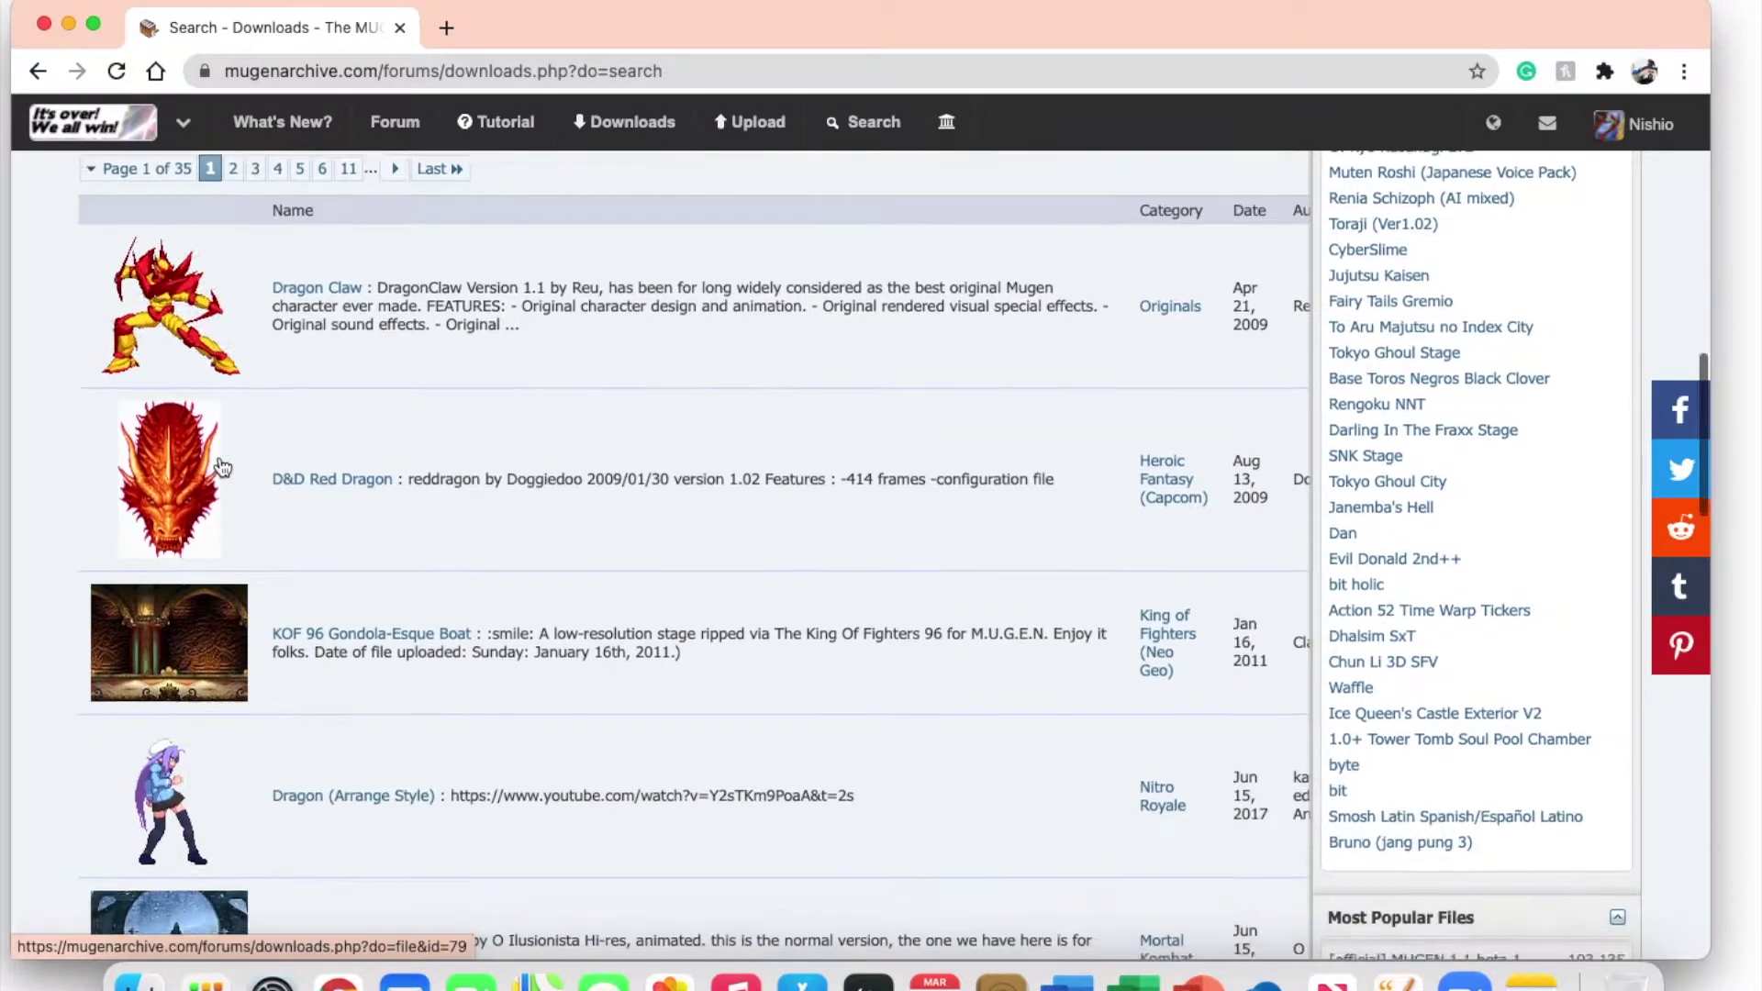
scroll(193, 730, "down", 10)
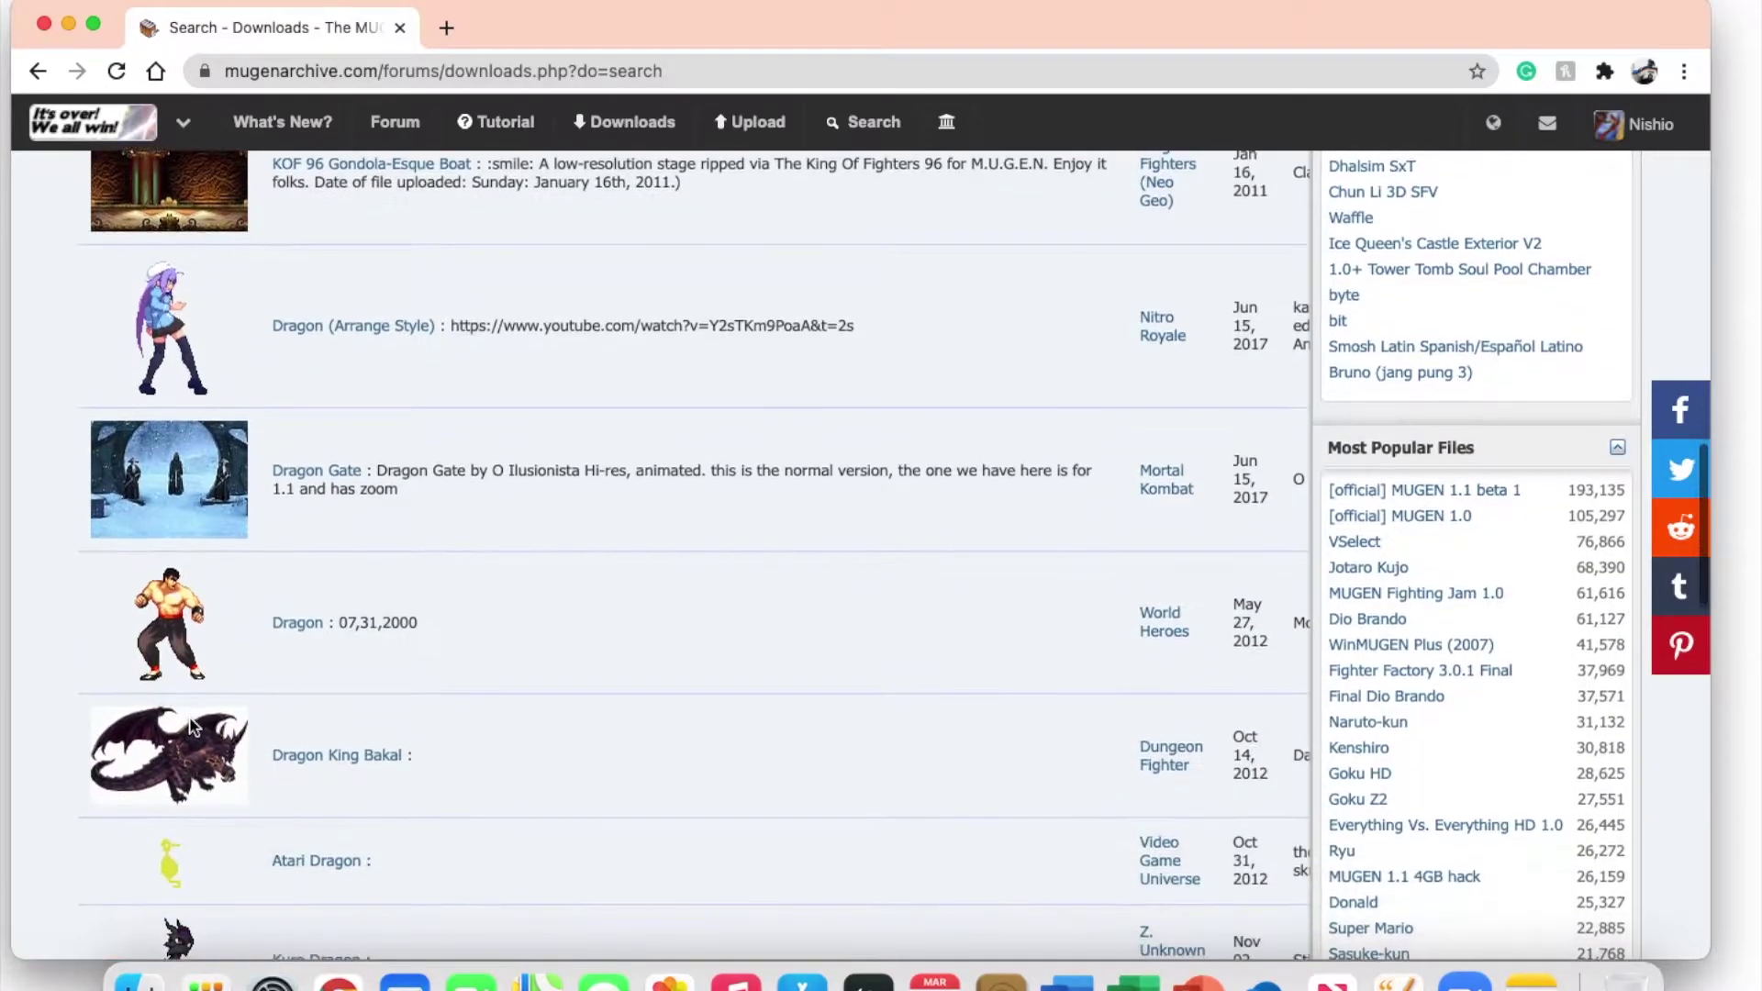
scroll(183, 868, "down", 10)
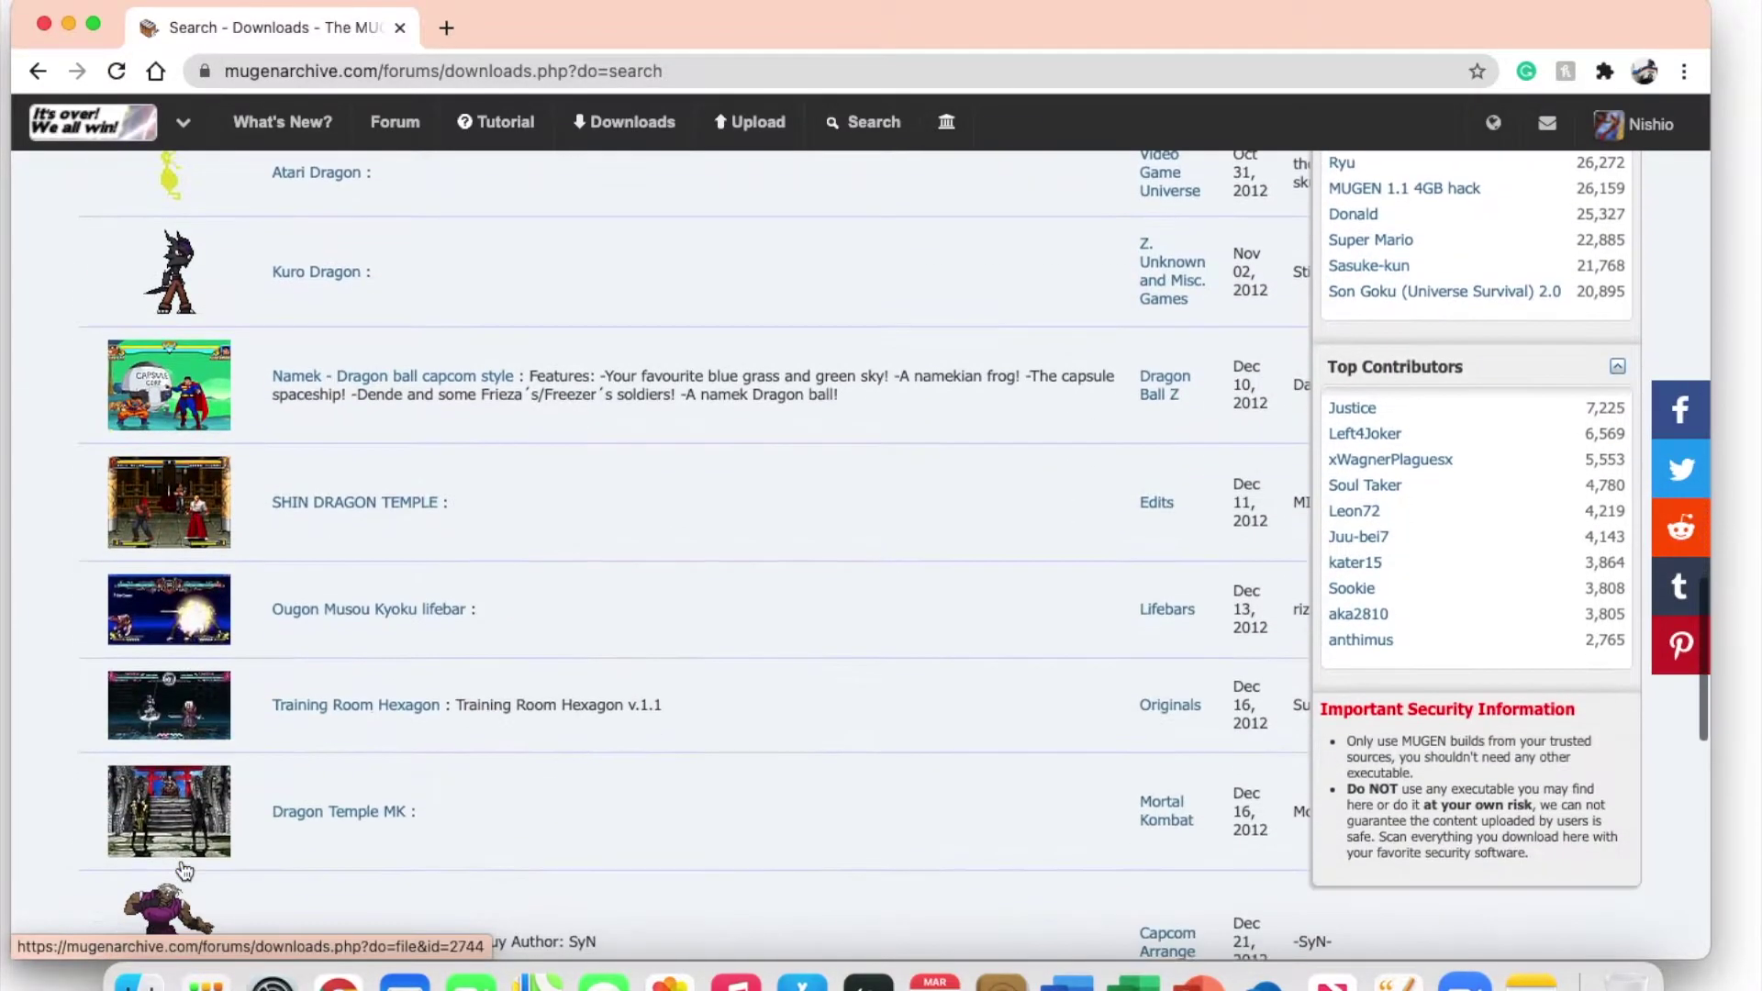
scroll(184, 868, "up", 20)
scroll(184, 869, "down", 3)
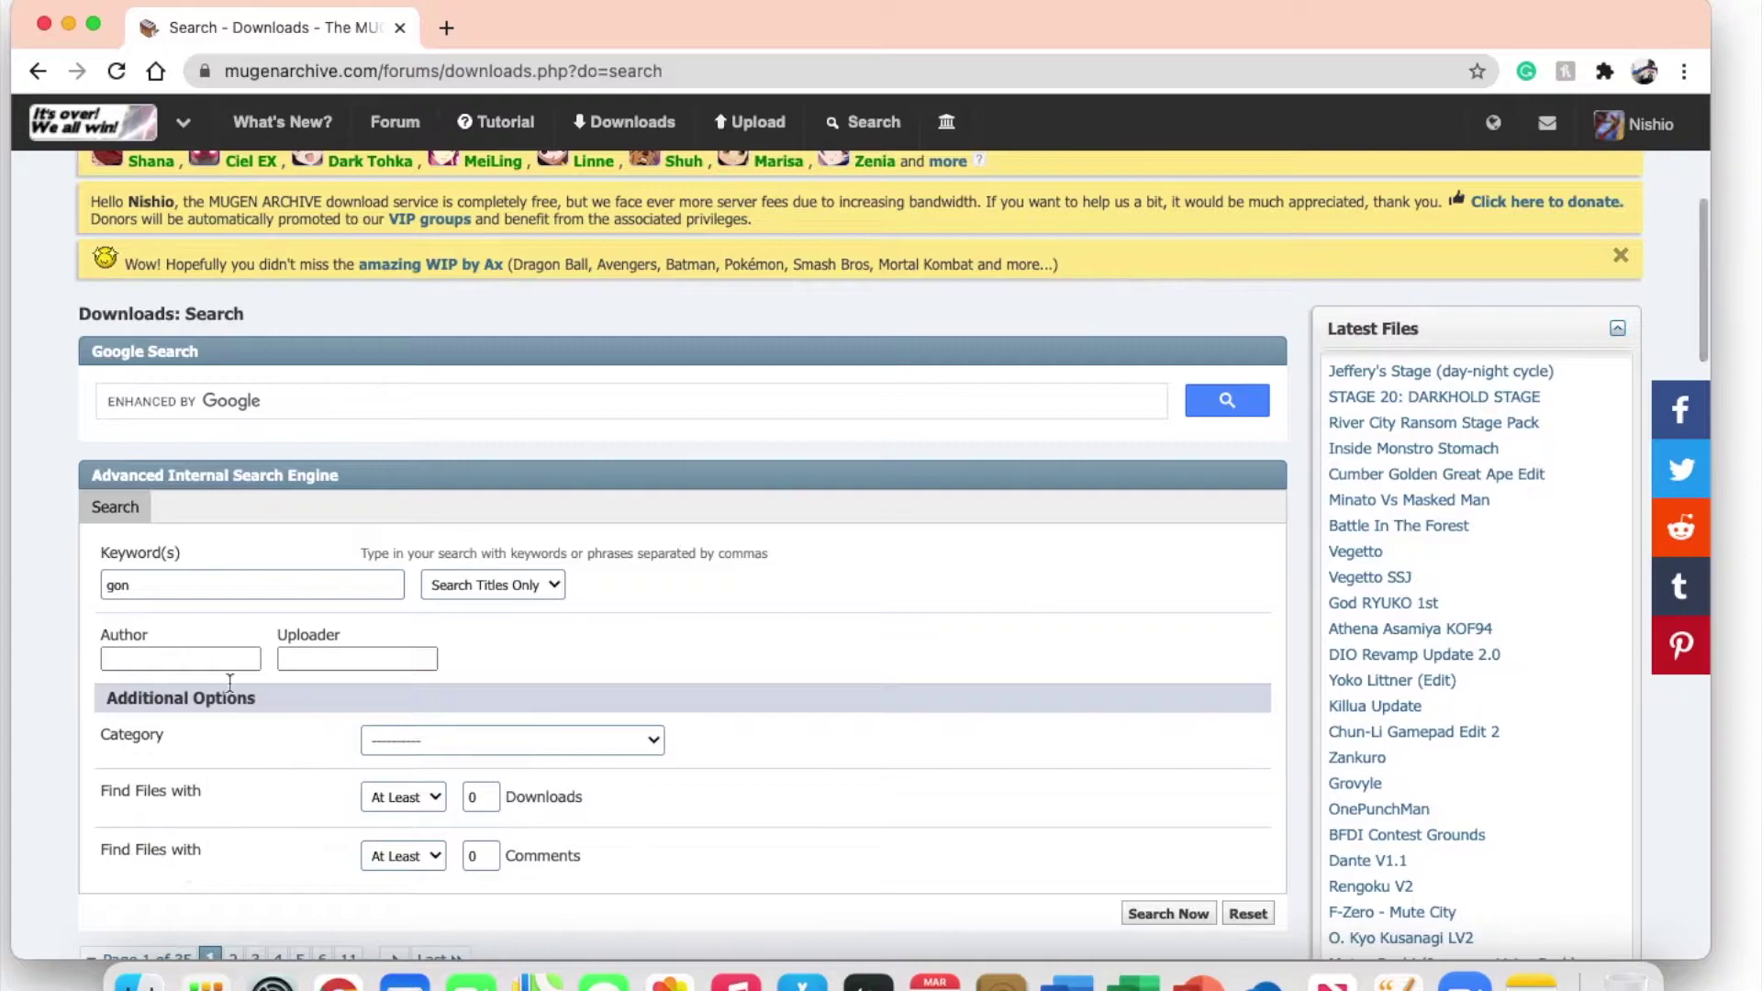
Restrict the gon search to the Cha>Her>Jump Pocket category and resubmit it.
left_click(447, 751)
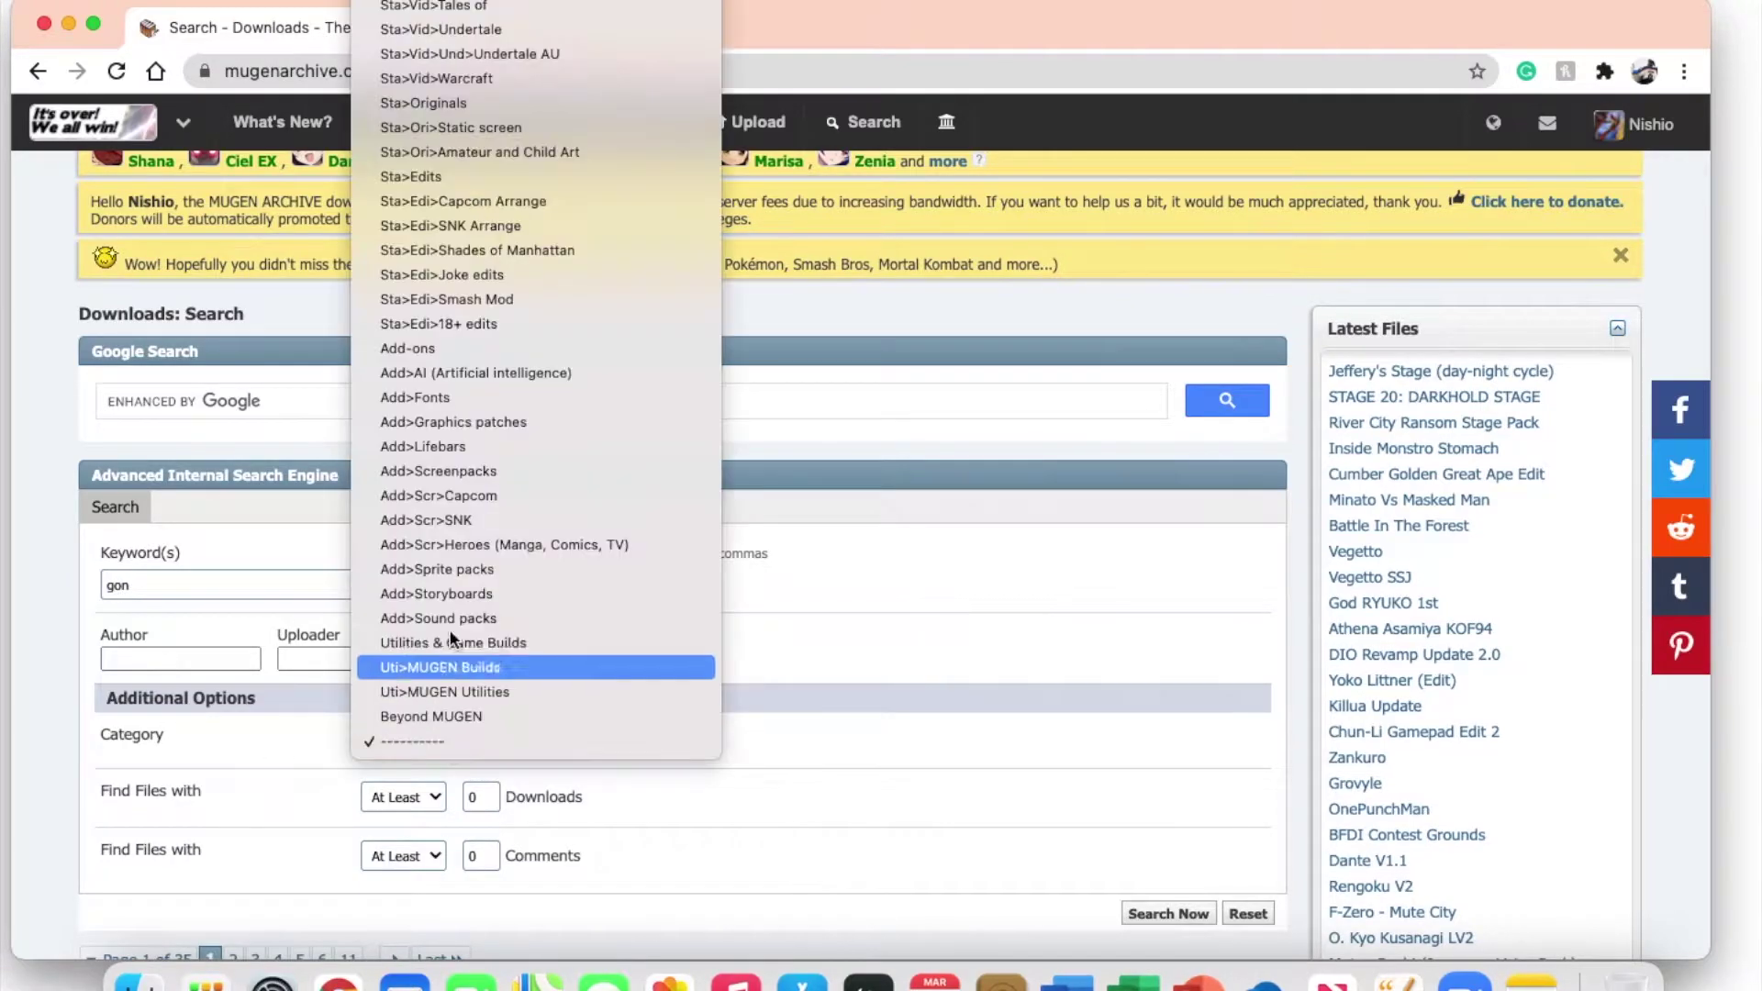
scroll(476, 394, "down", 10)
scroll(476, 396, "up", 10)
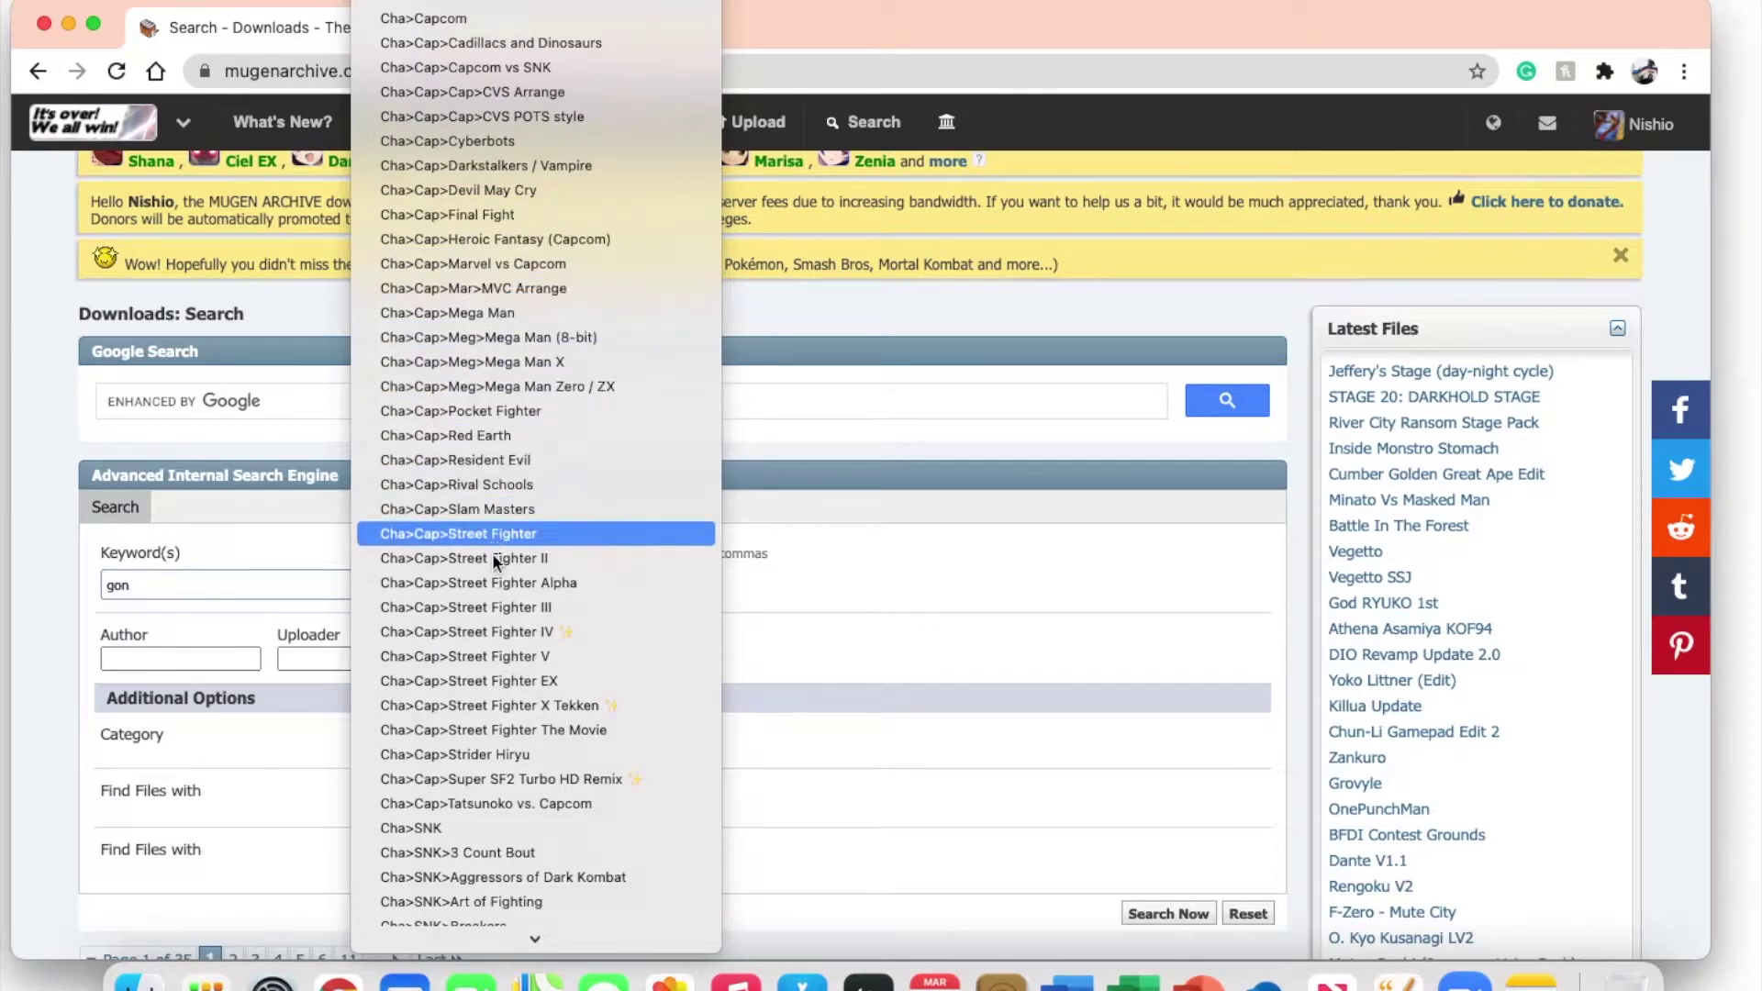
scroll(509, 732, "down", 8)
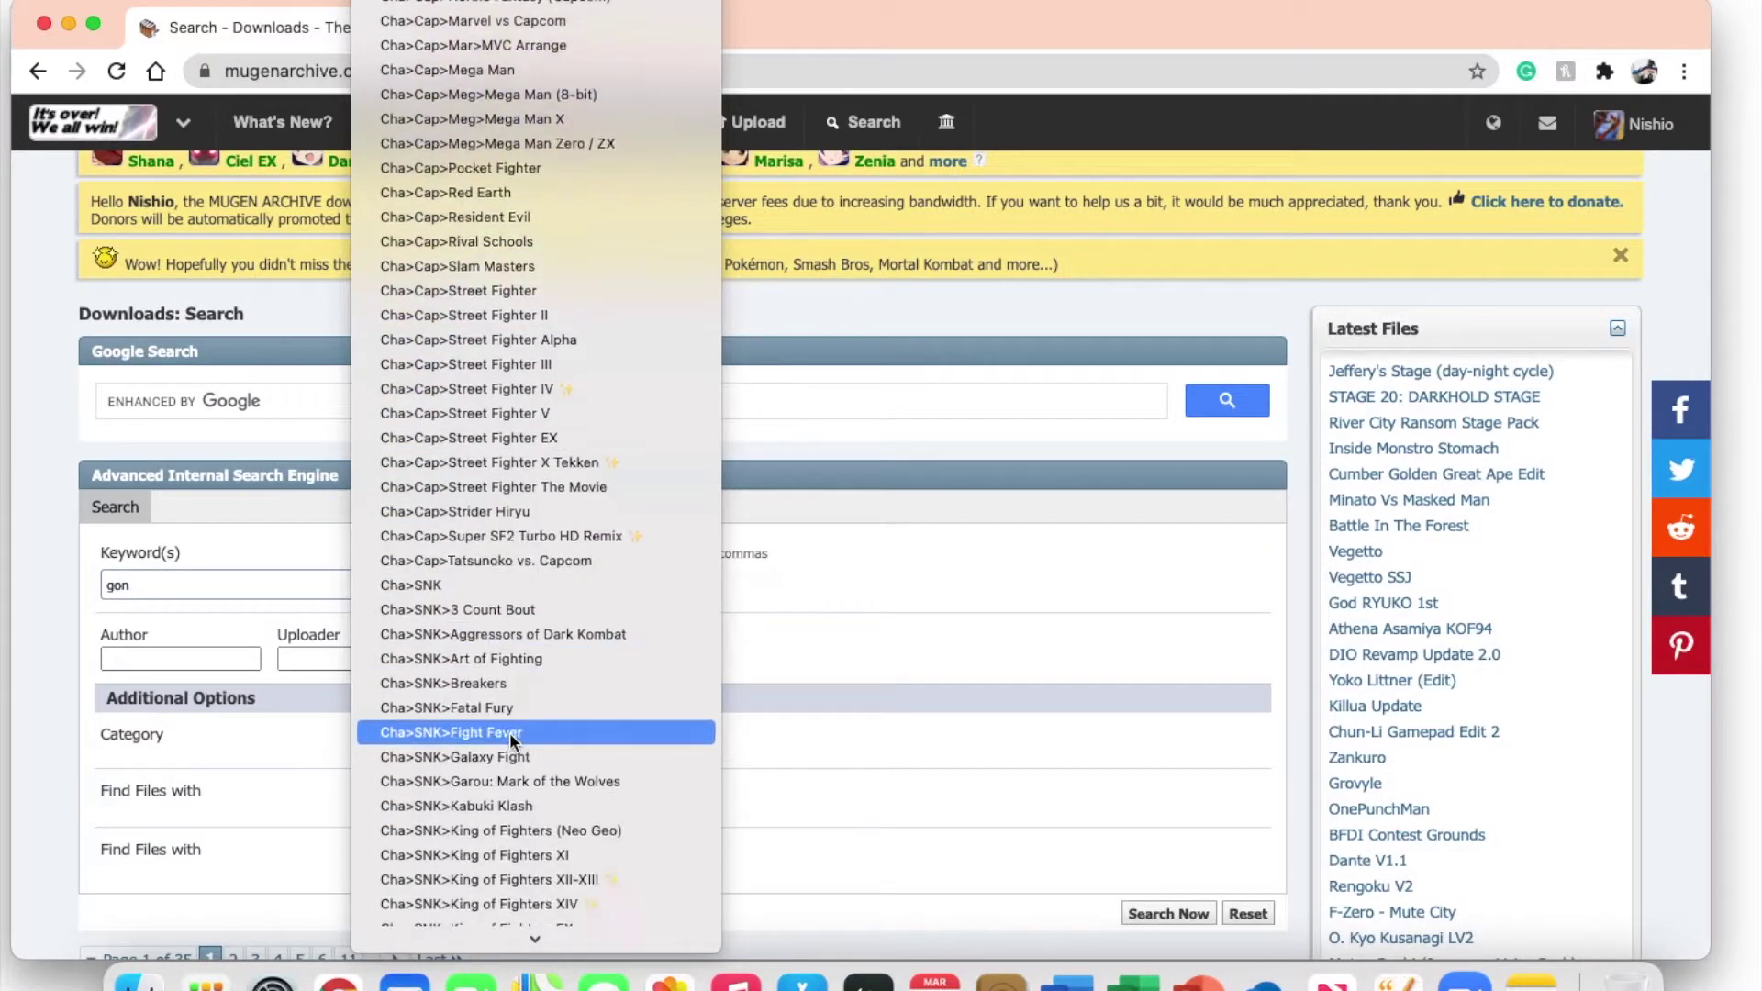
scroll(509, 732, "down", 5)
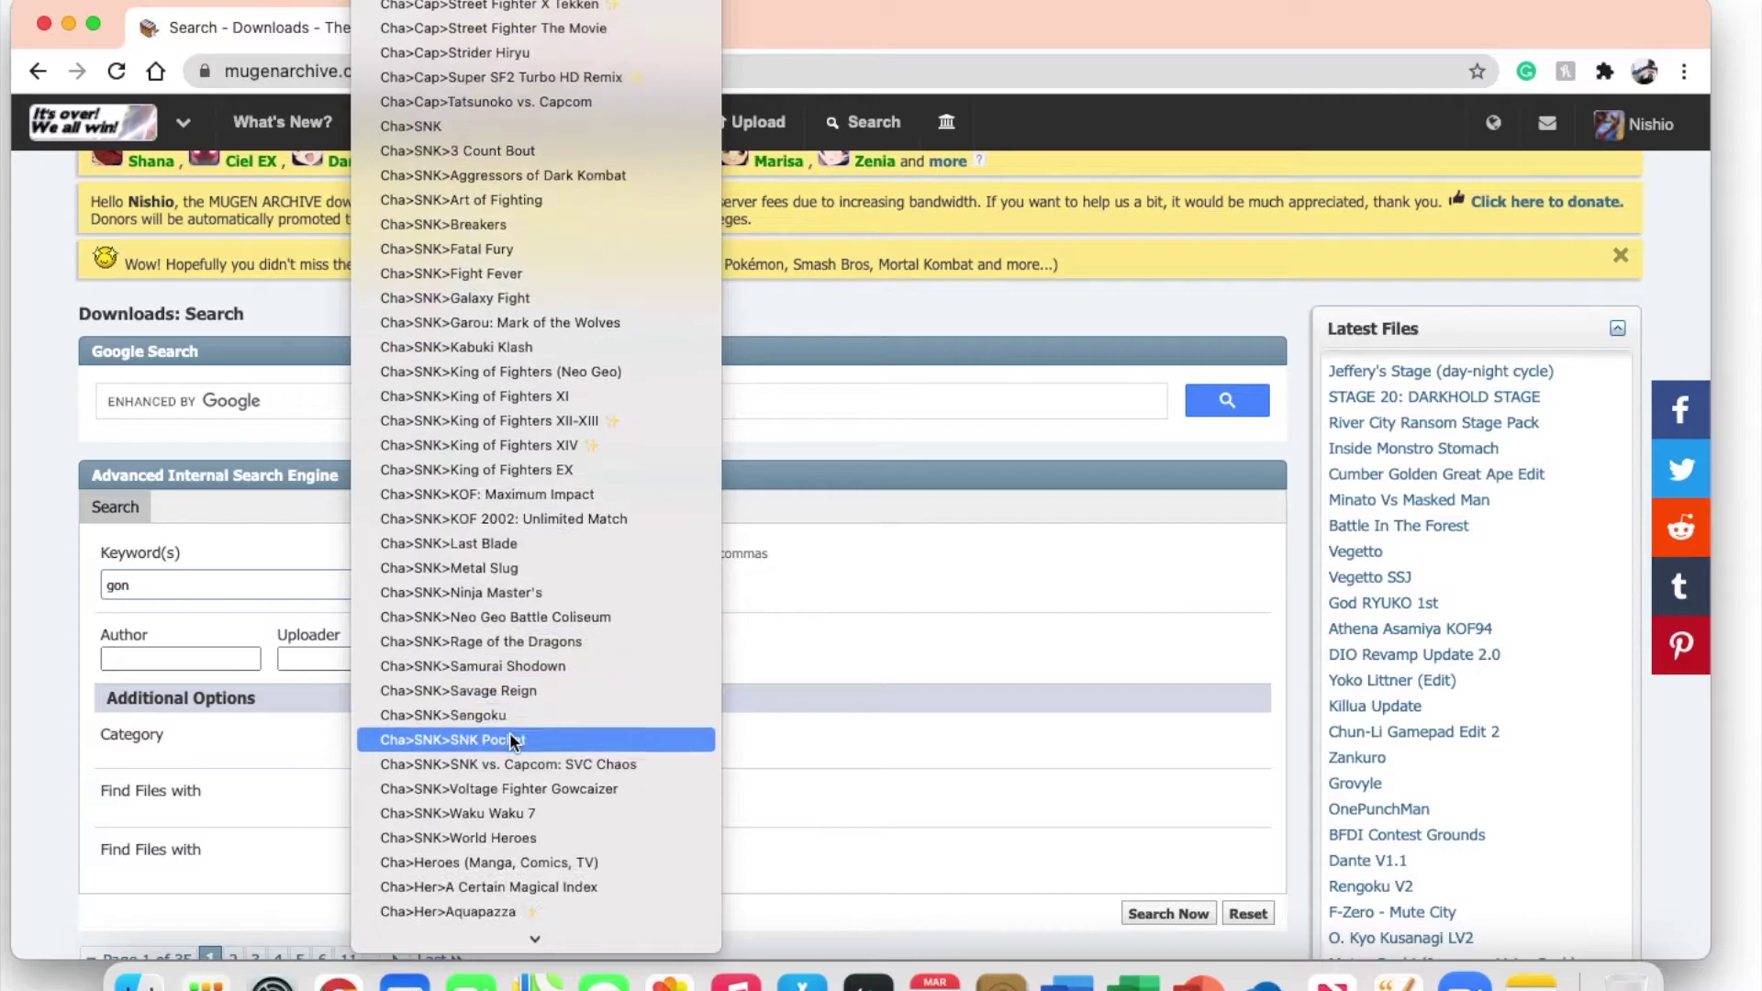
scroll(510, 732, "down", 5)
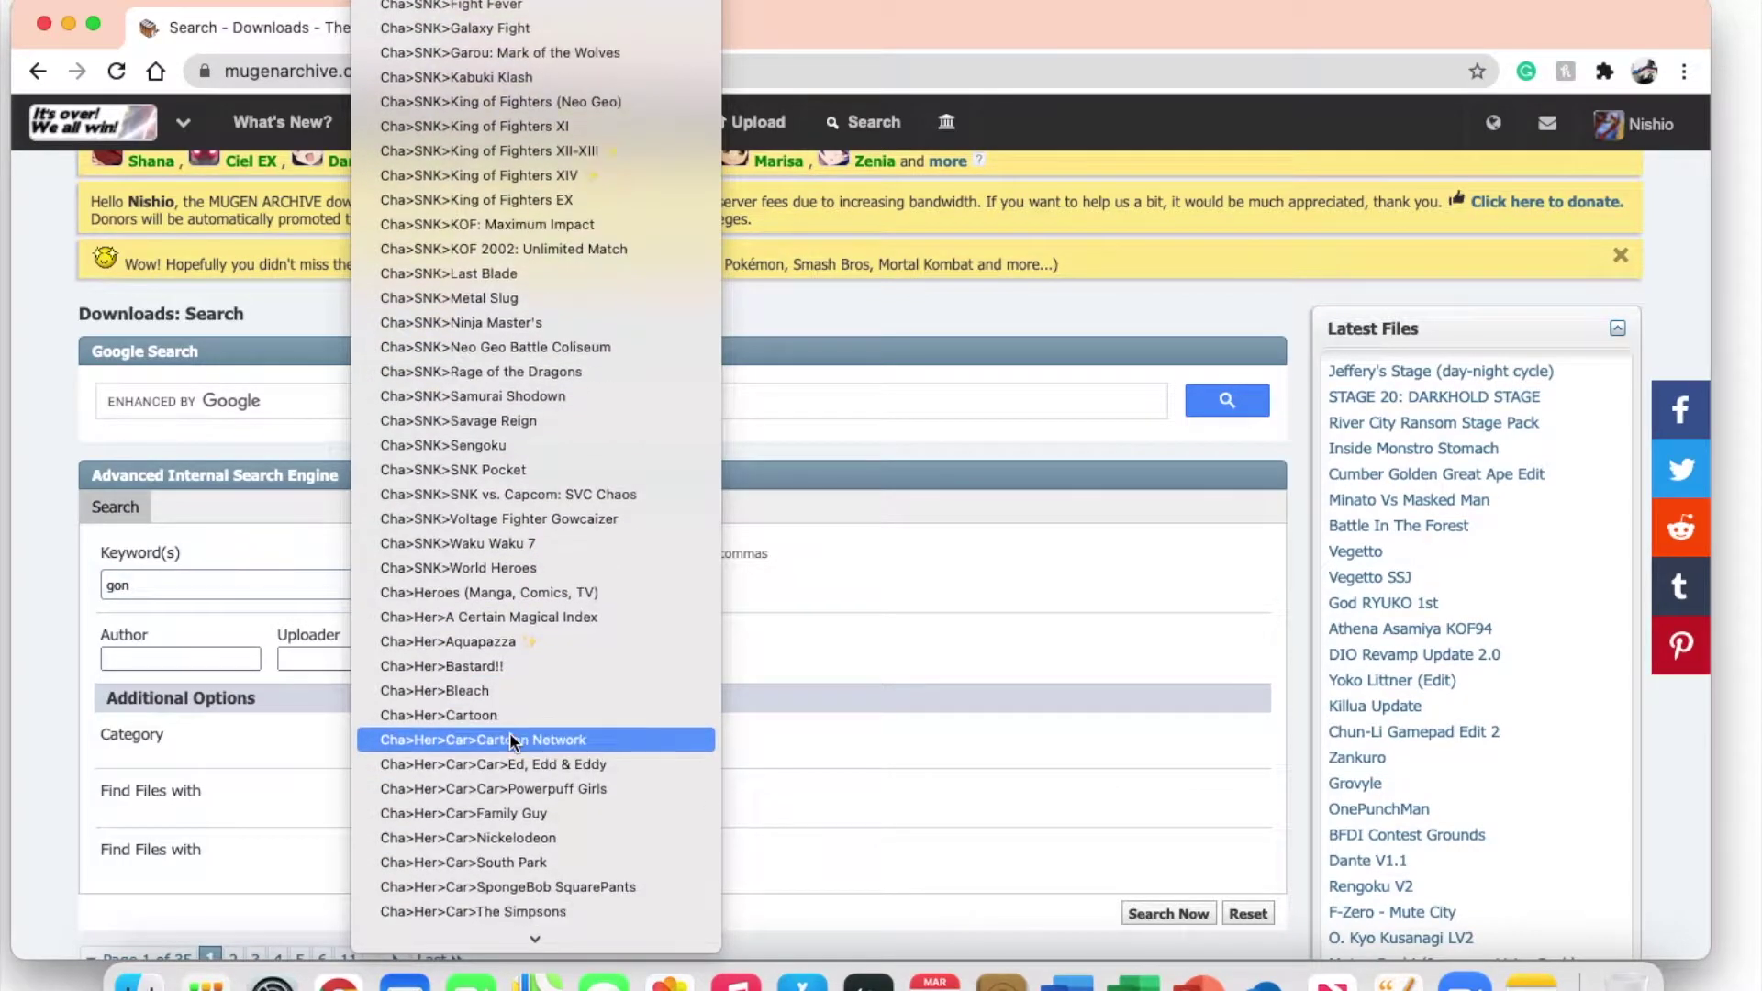
scroll(509, 732, "down", 5)
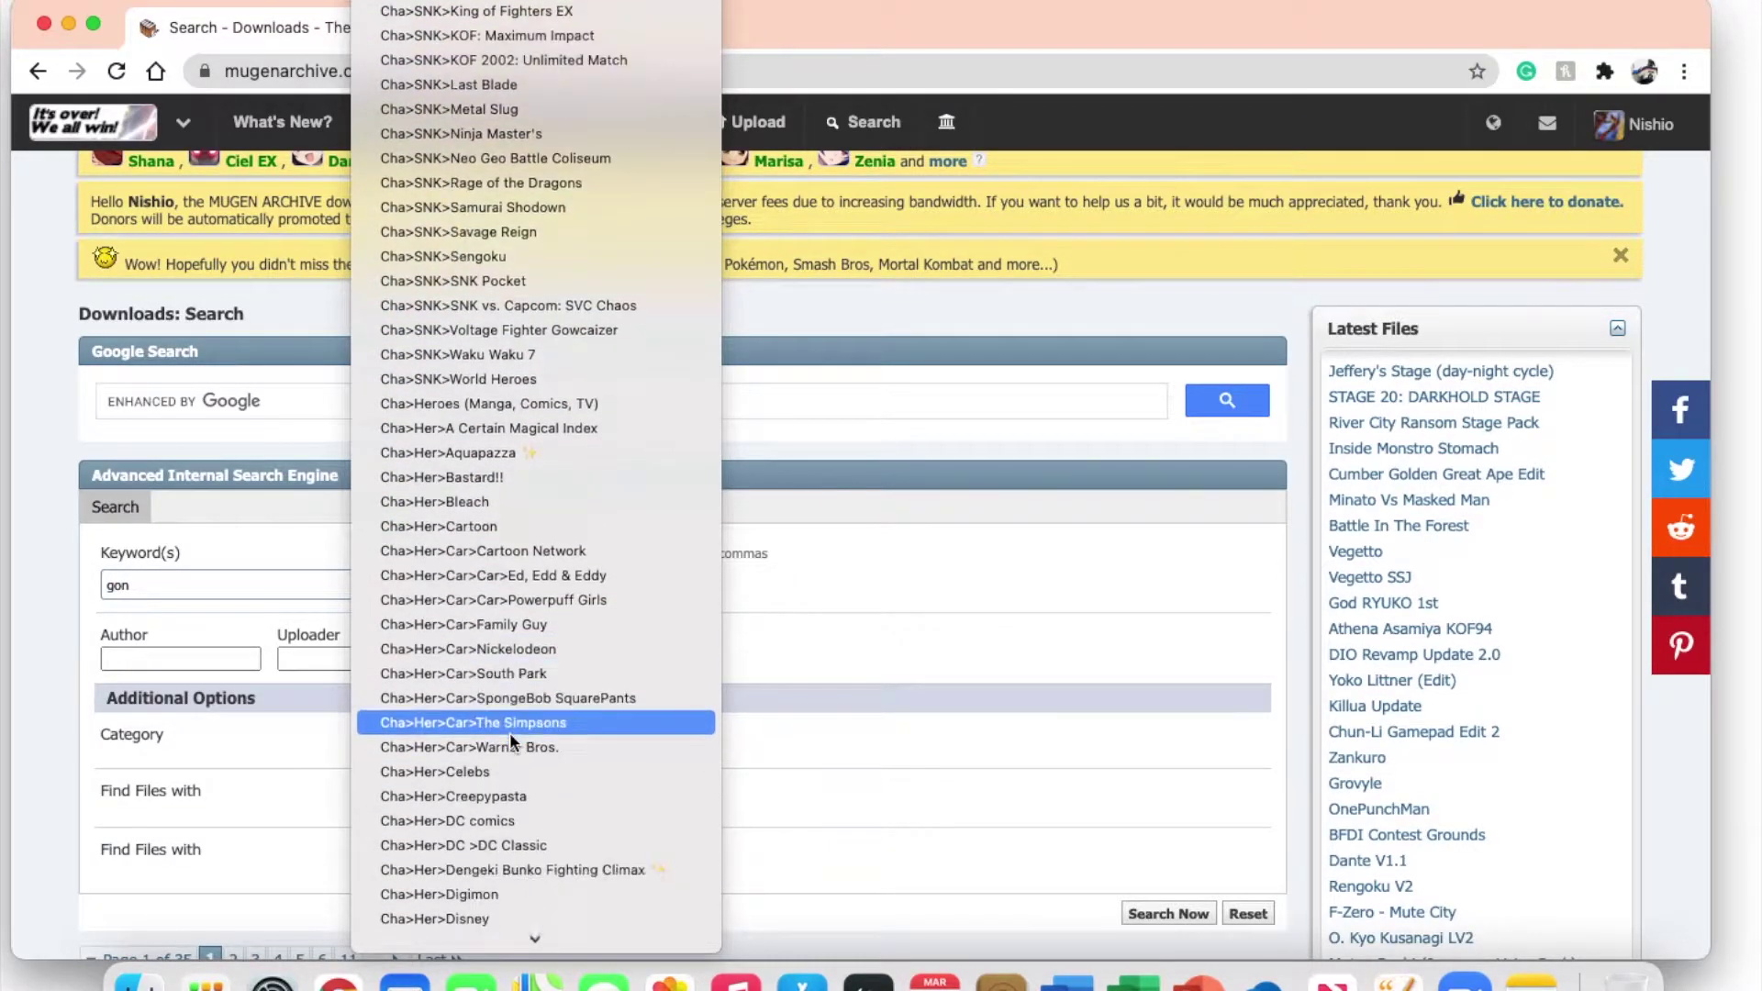
scroll(509, 728, "down", 5)
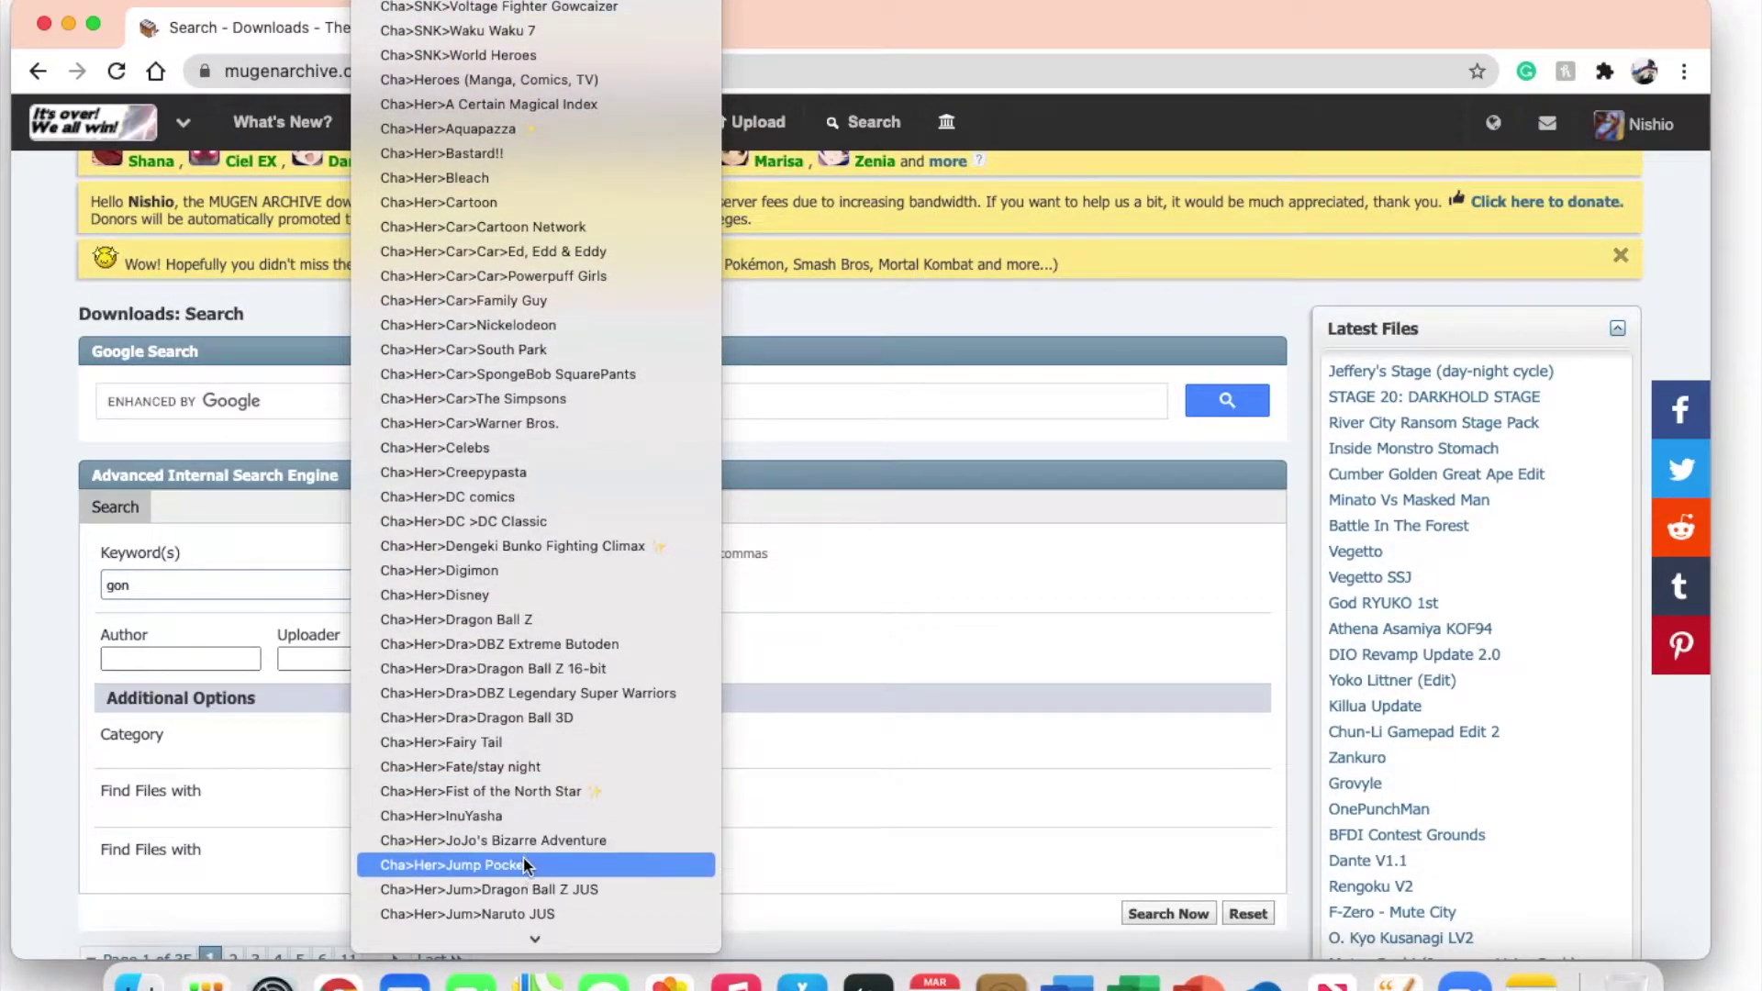
left_click(526, 864)
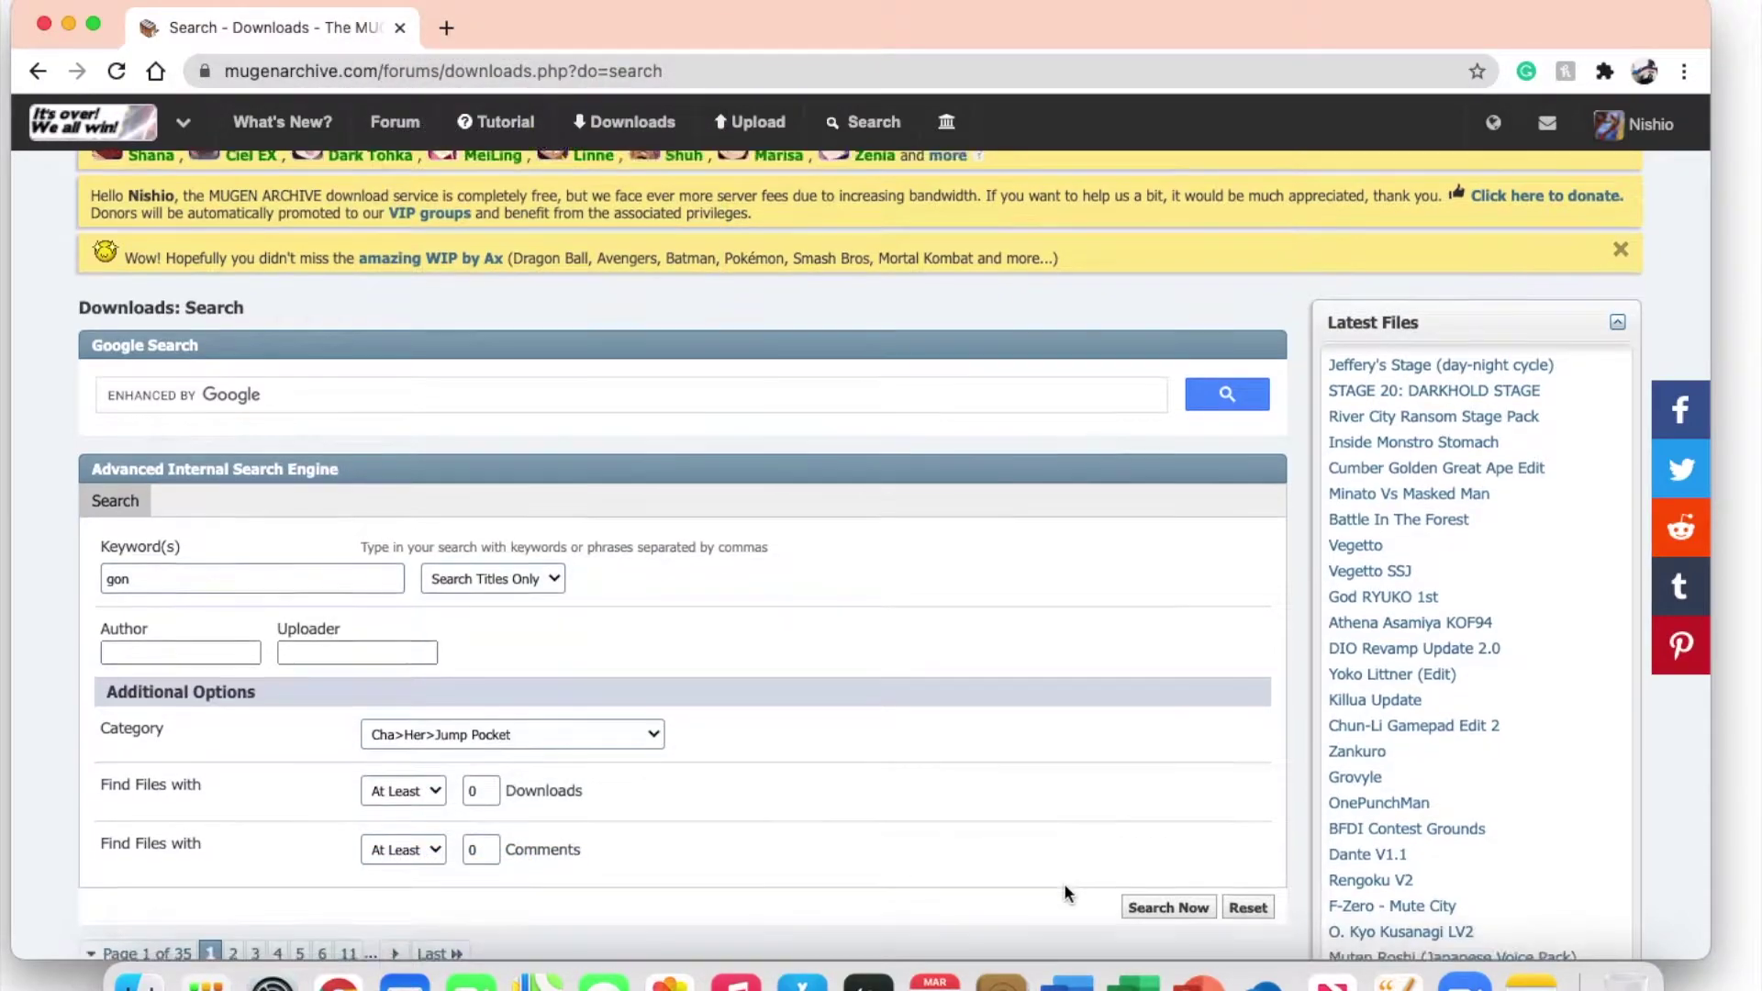
scroll(1065, 883, "down", 3)
left_click(1168, 913)
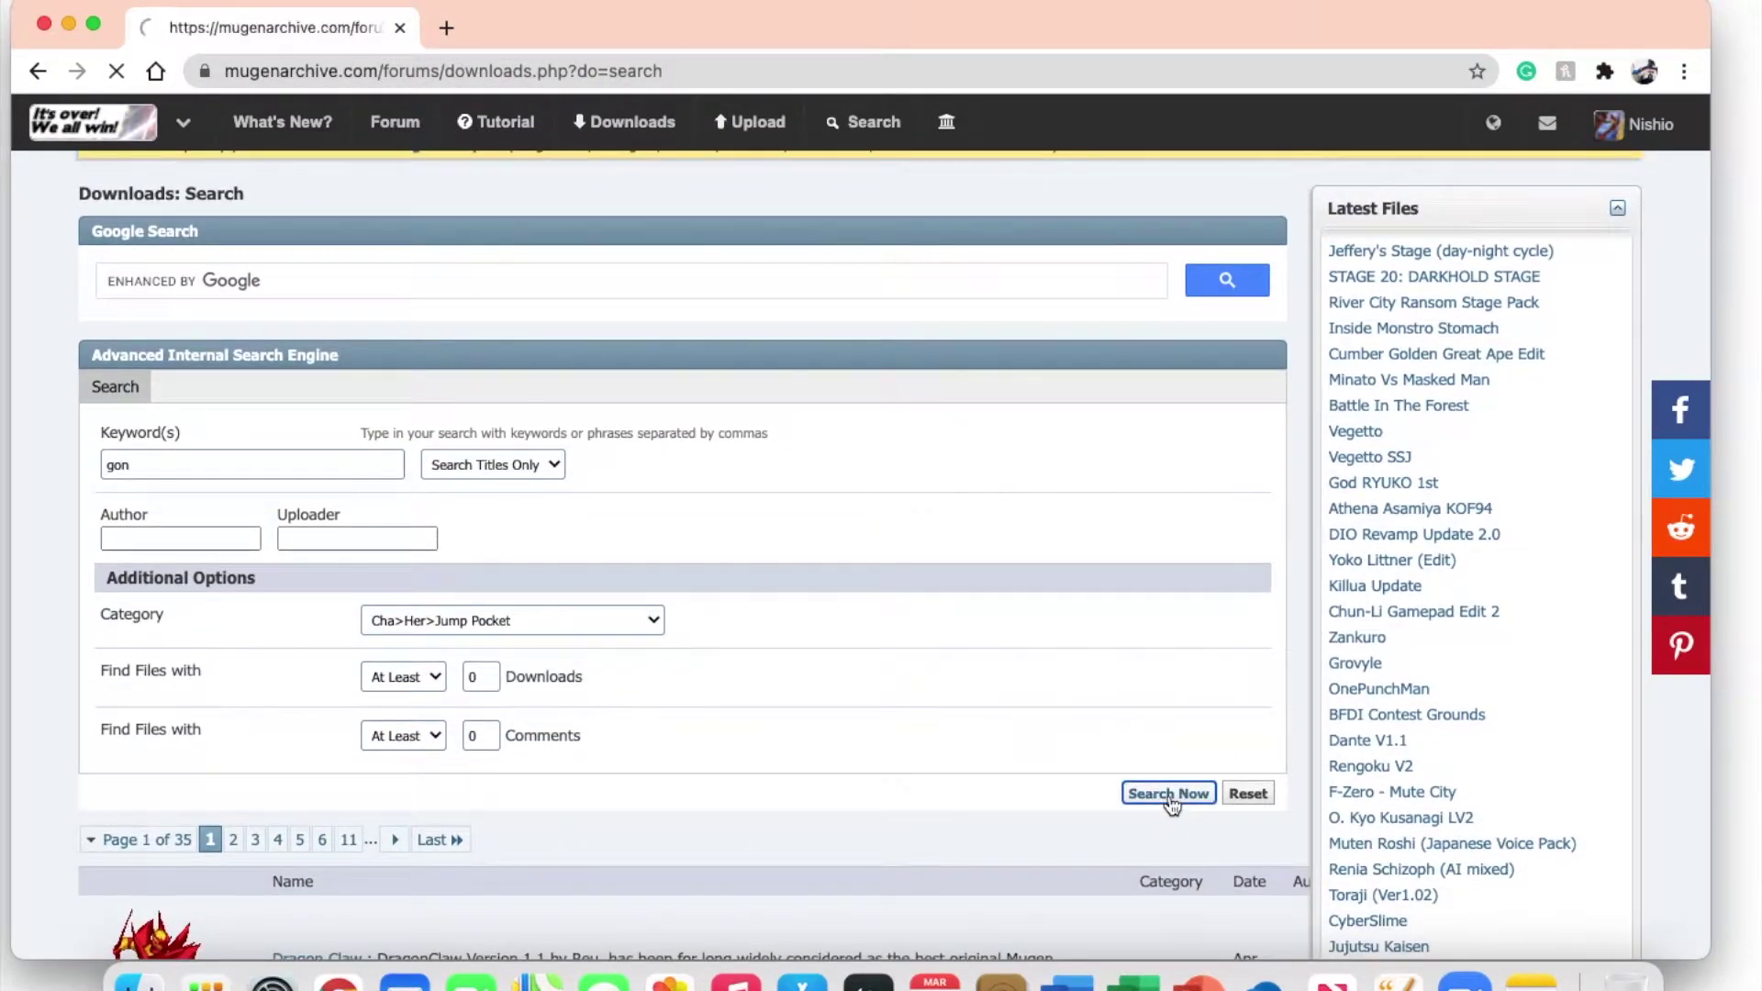
Review the first page of Jump Pocket results, then go to page 2.
scroll(980, 764, "down", 3)
scroll(977, 758, "down", 15)
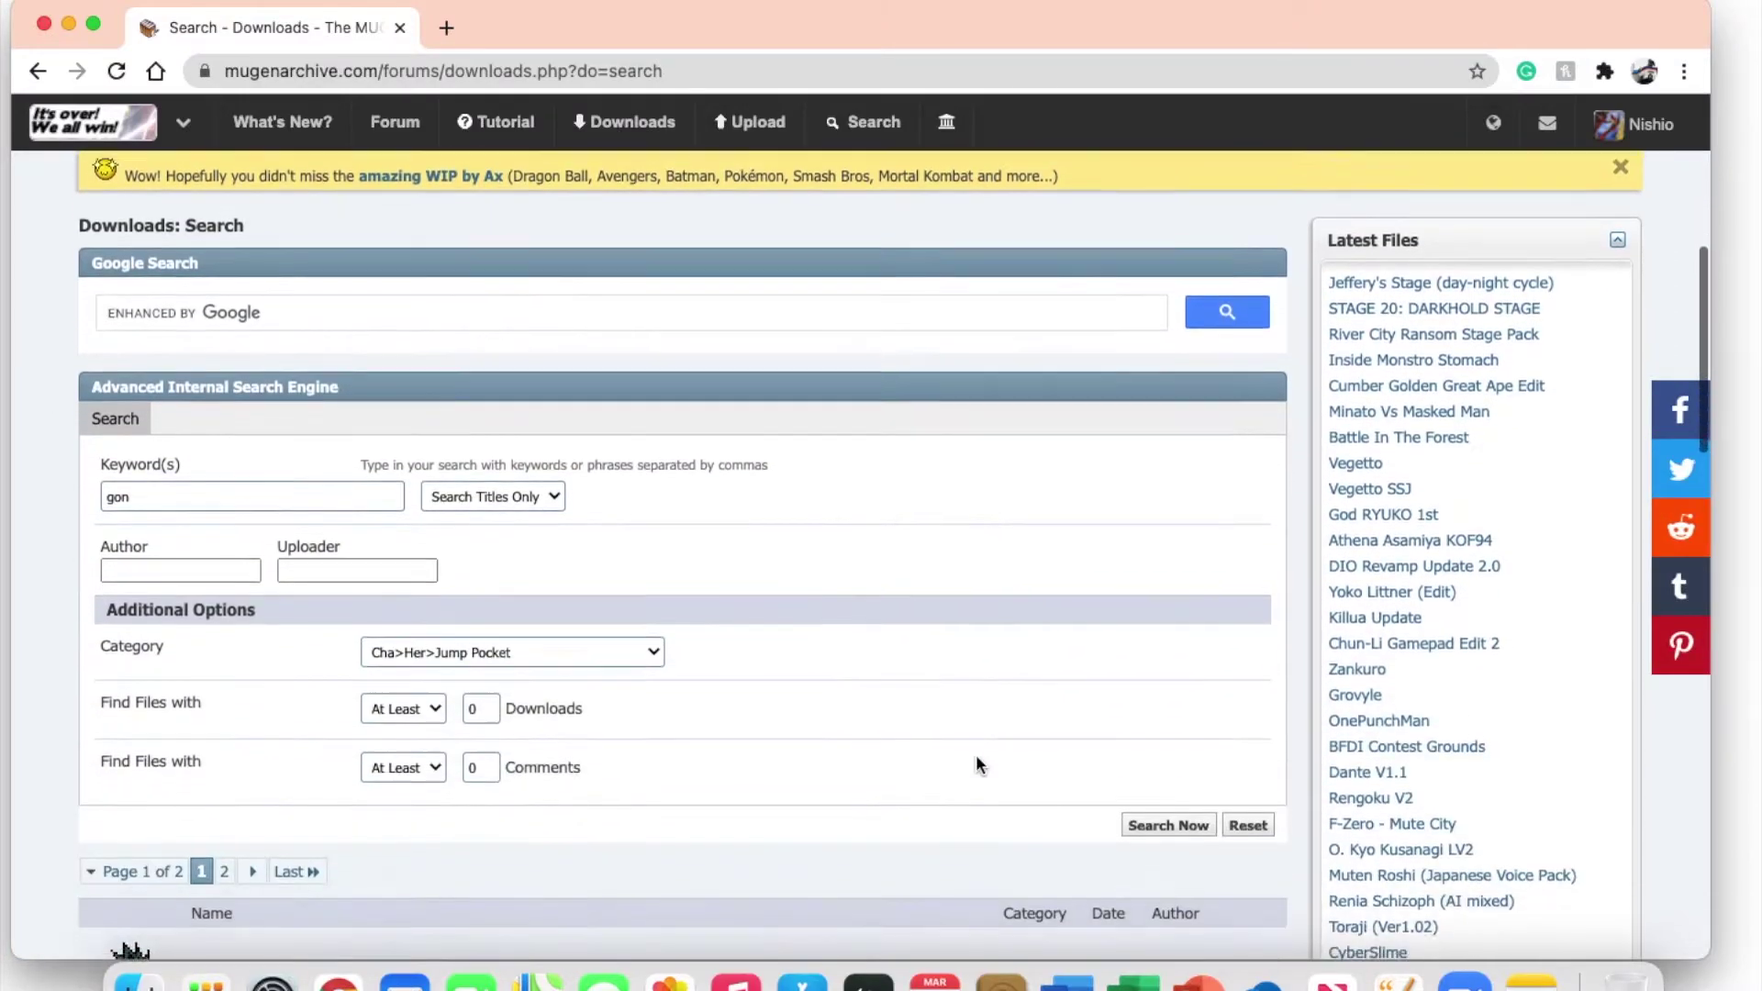
scroll(977, 760, "up", 8)
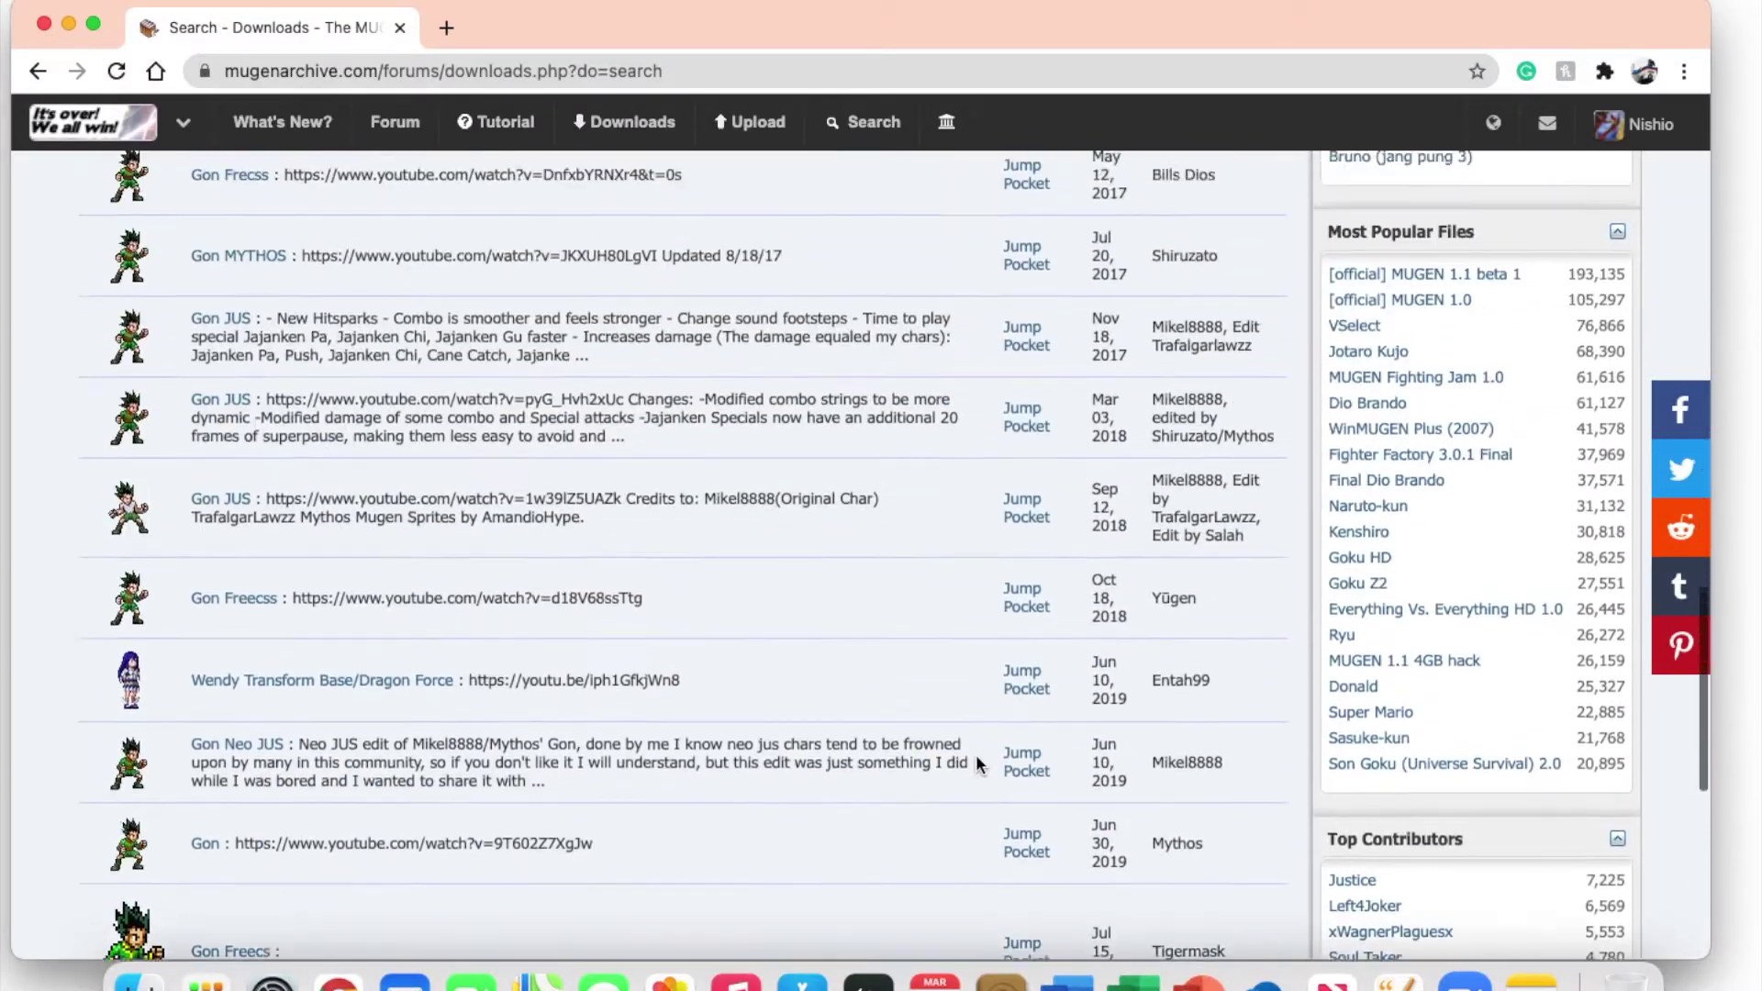
scroll(977, 760, "down", 6)
scroll(976, 764, "down", 2)
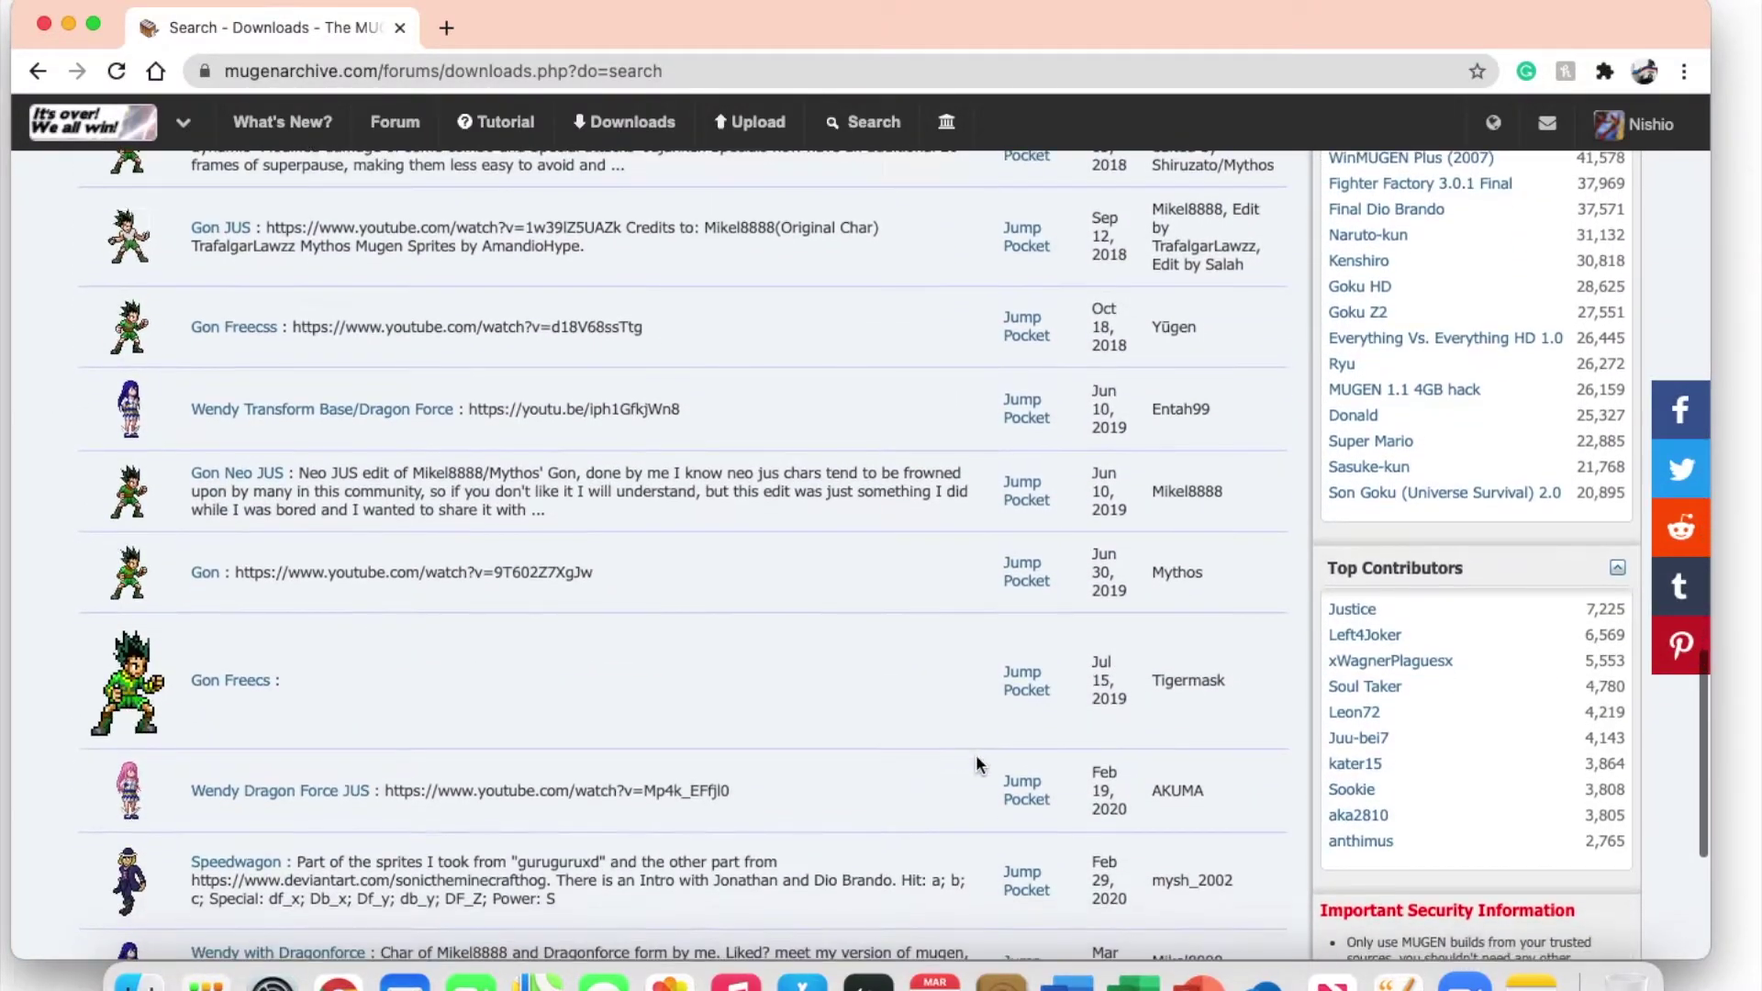
scroll(1101, 680, "up", 12)
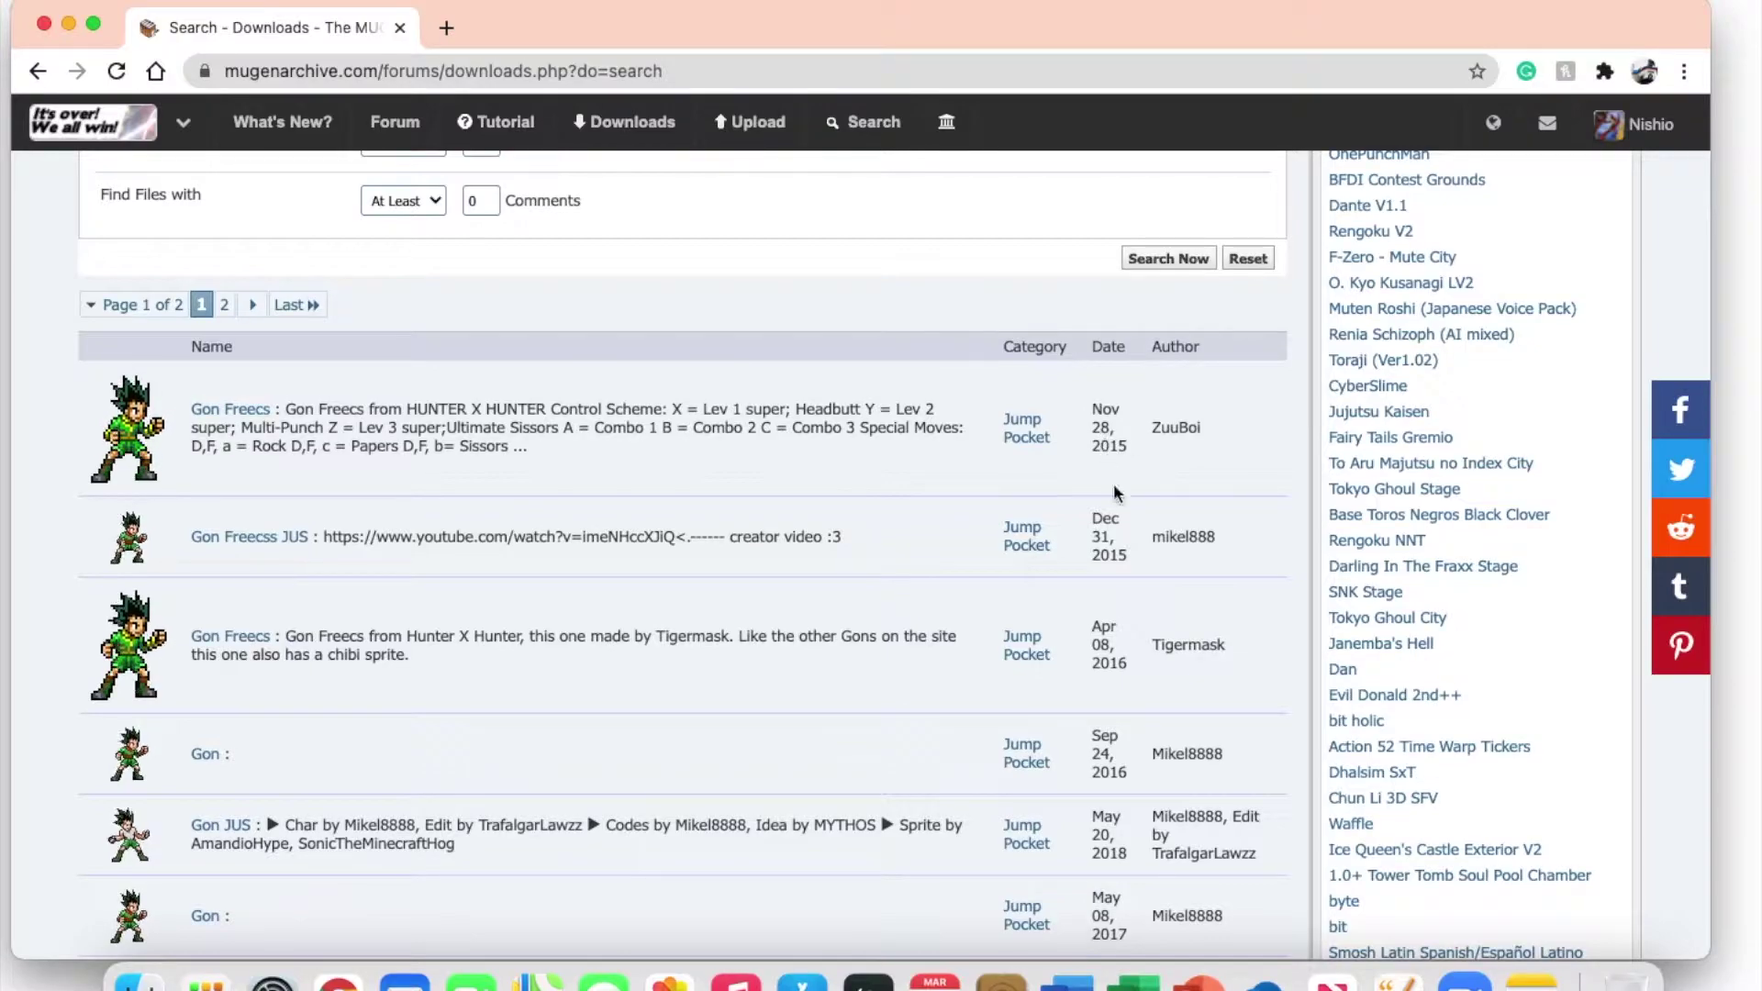
scroll(1130, 621, "down", 20)
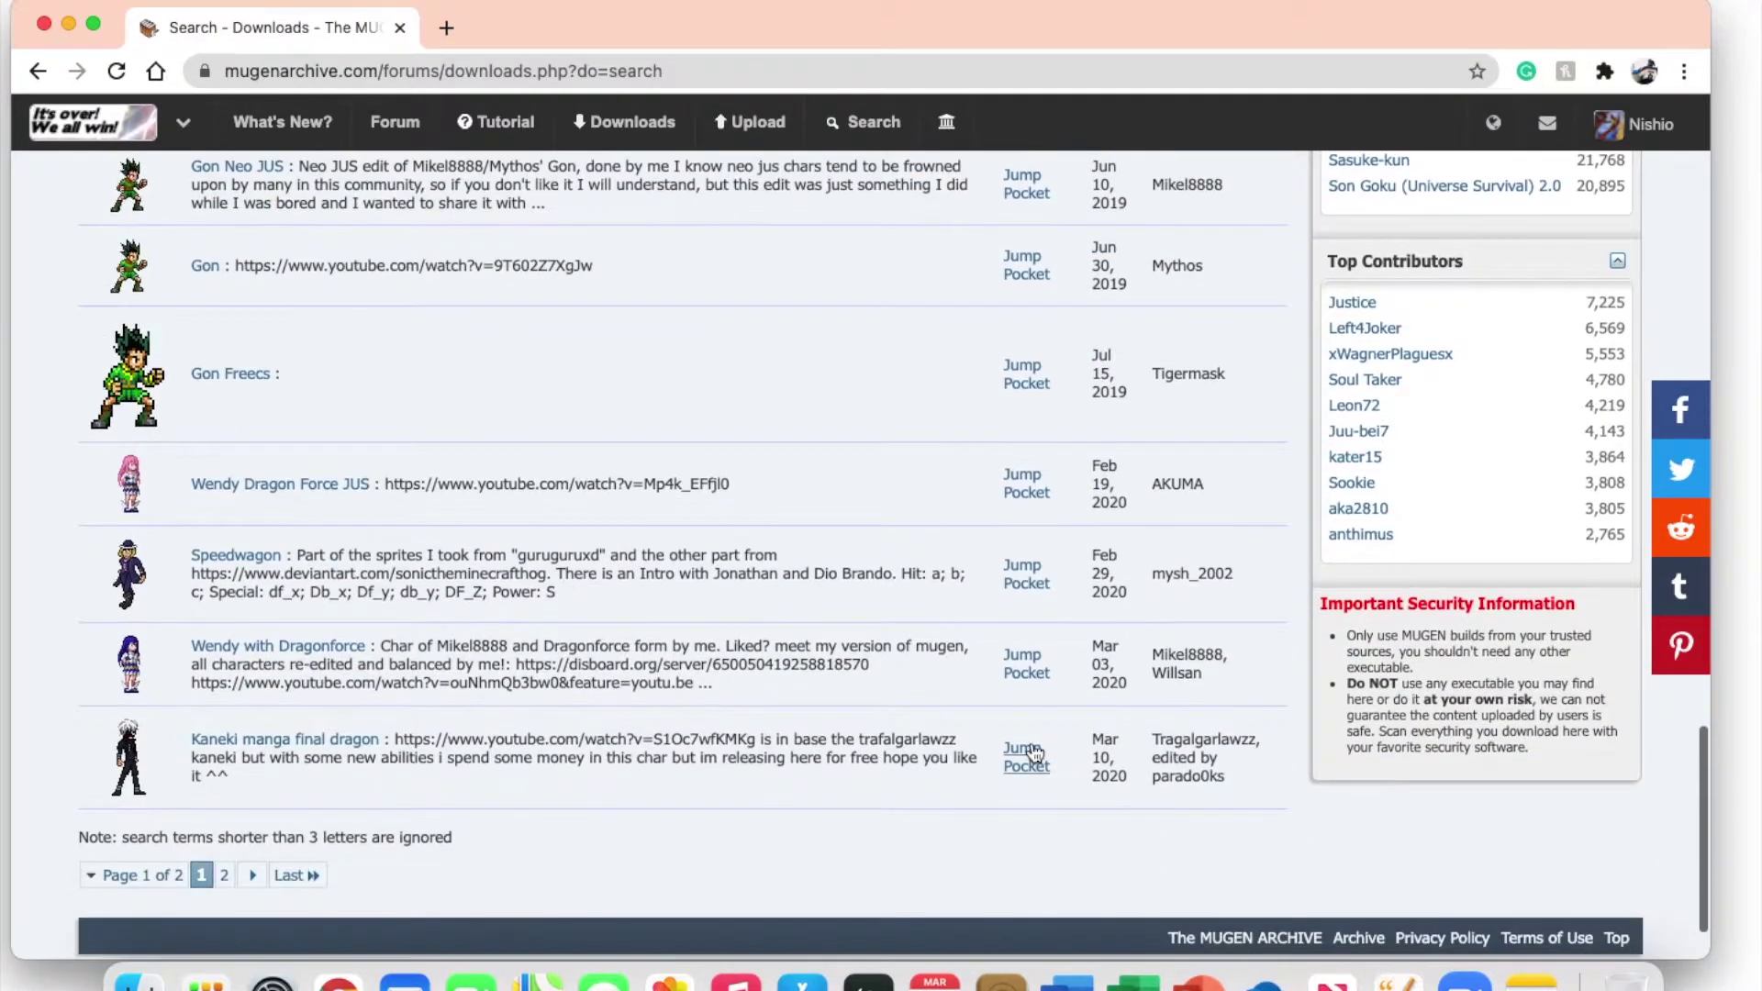
left_click(223, 878)
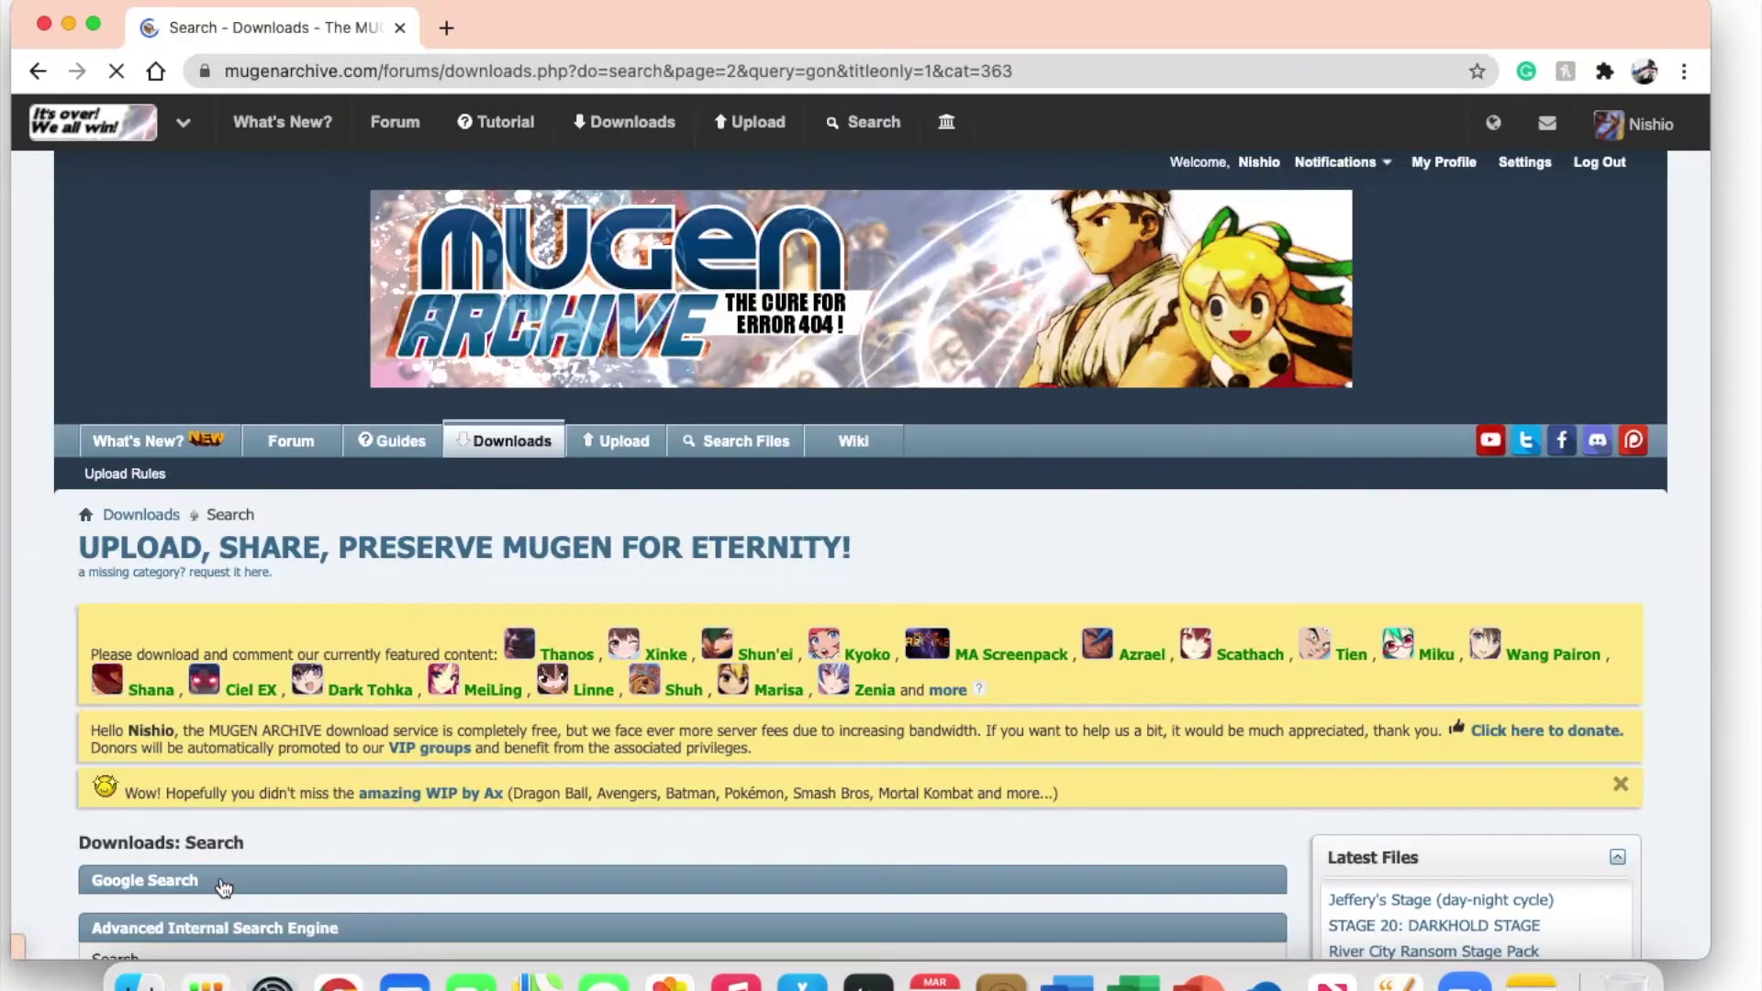
Open the Gon JUS download page from the second results page.
scroll(346, 802, "down", 10)
scroll(345, 801, "down", 5)
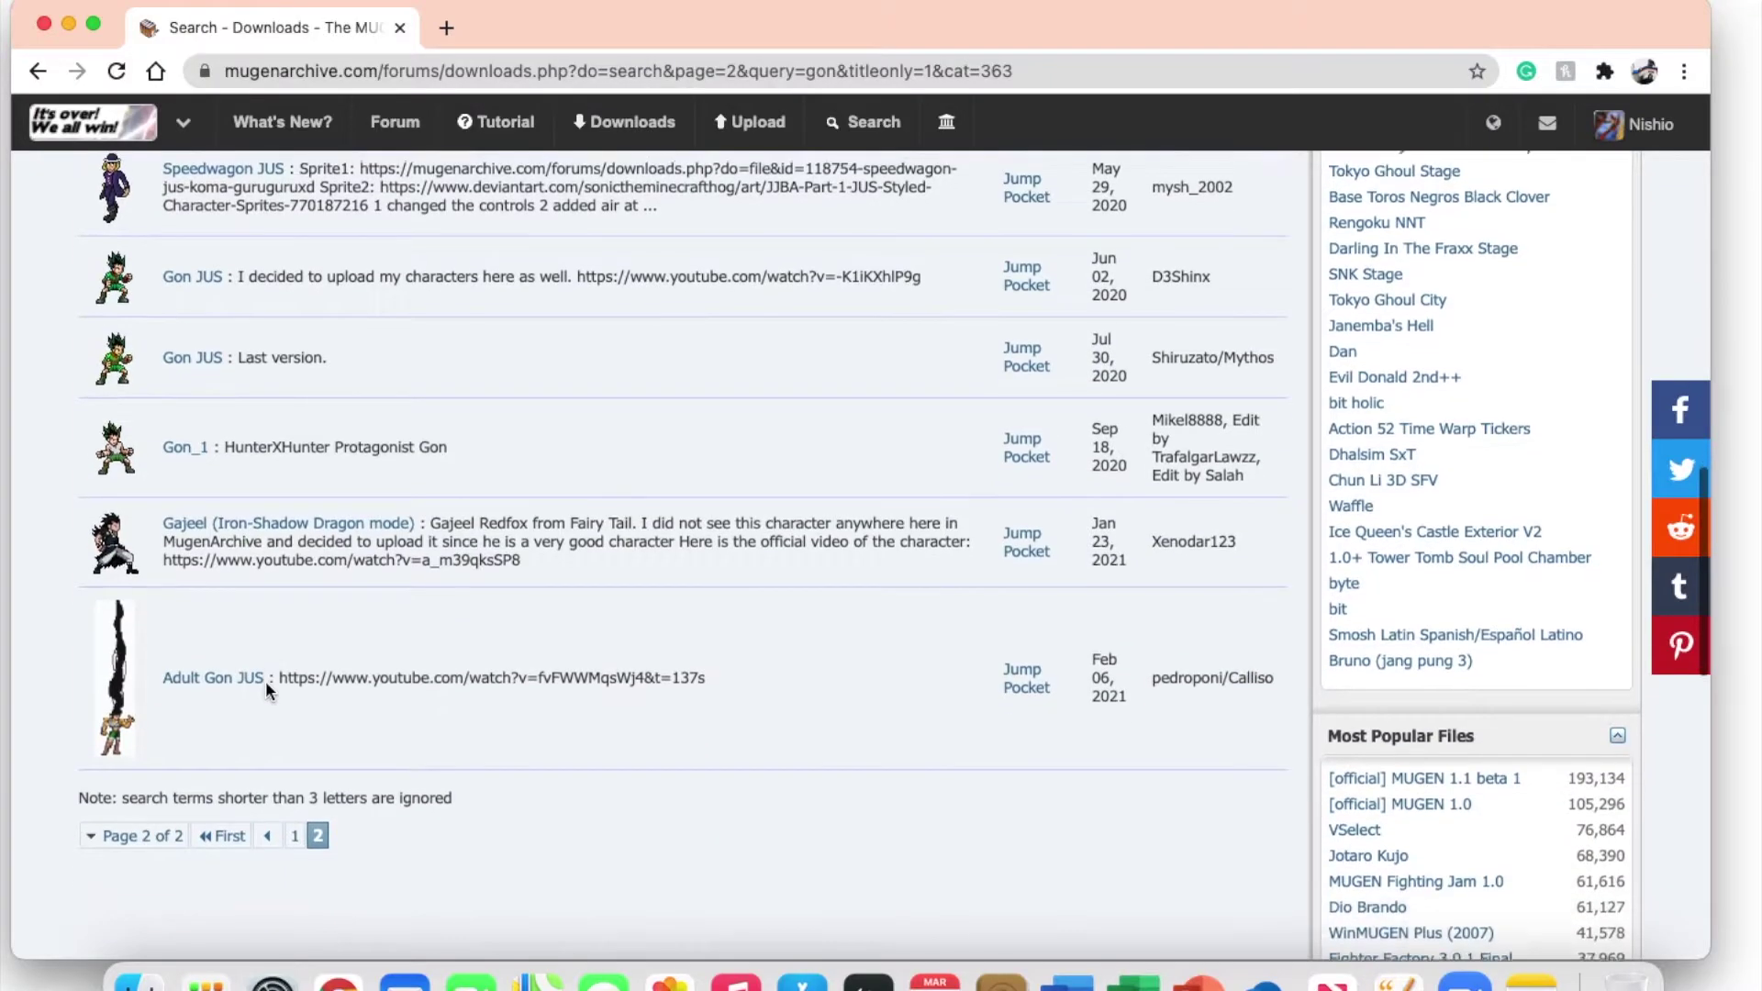
scroll(393, 435, "up", 3)
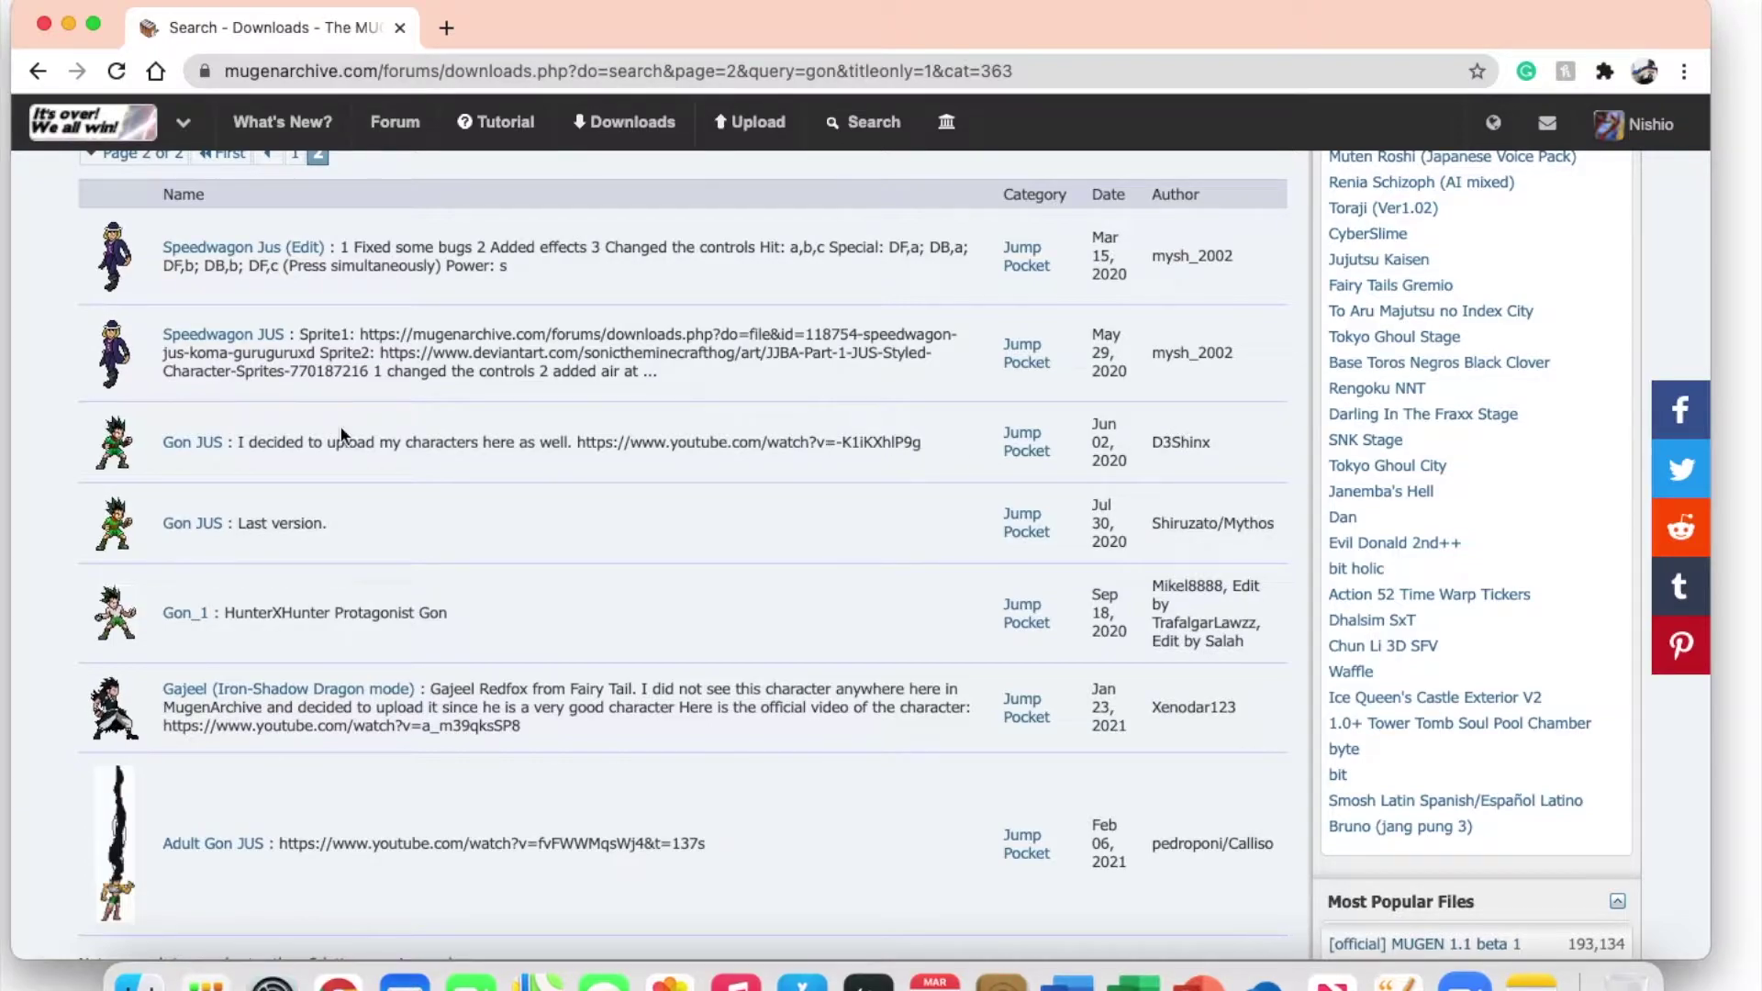
left_click(196, 454)
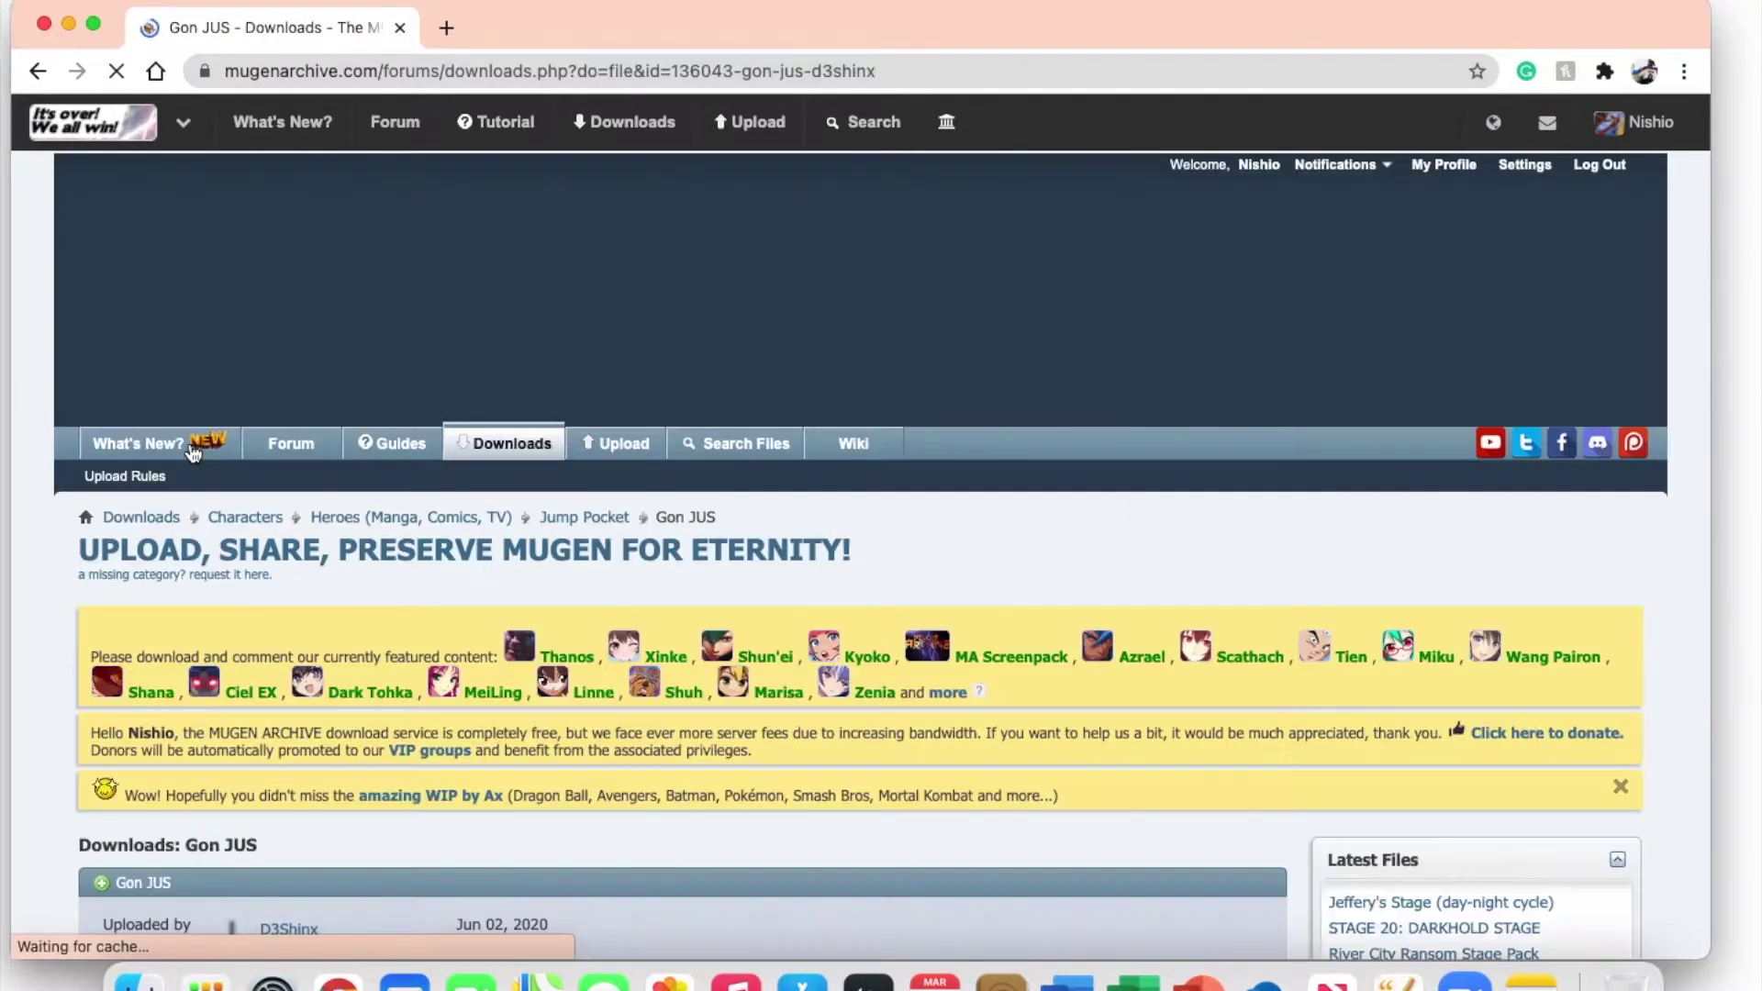
Review the Gon JUS page and download Gon.rar (7.2 MB) to Downloads.
scroll(554, 690, "down", 8)
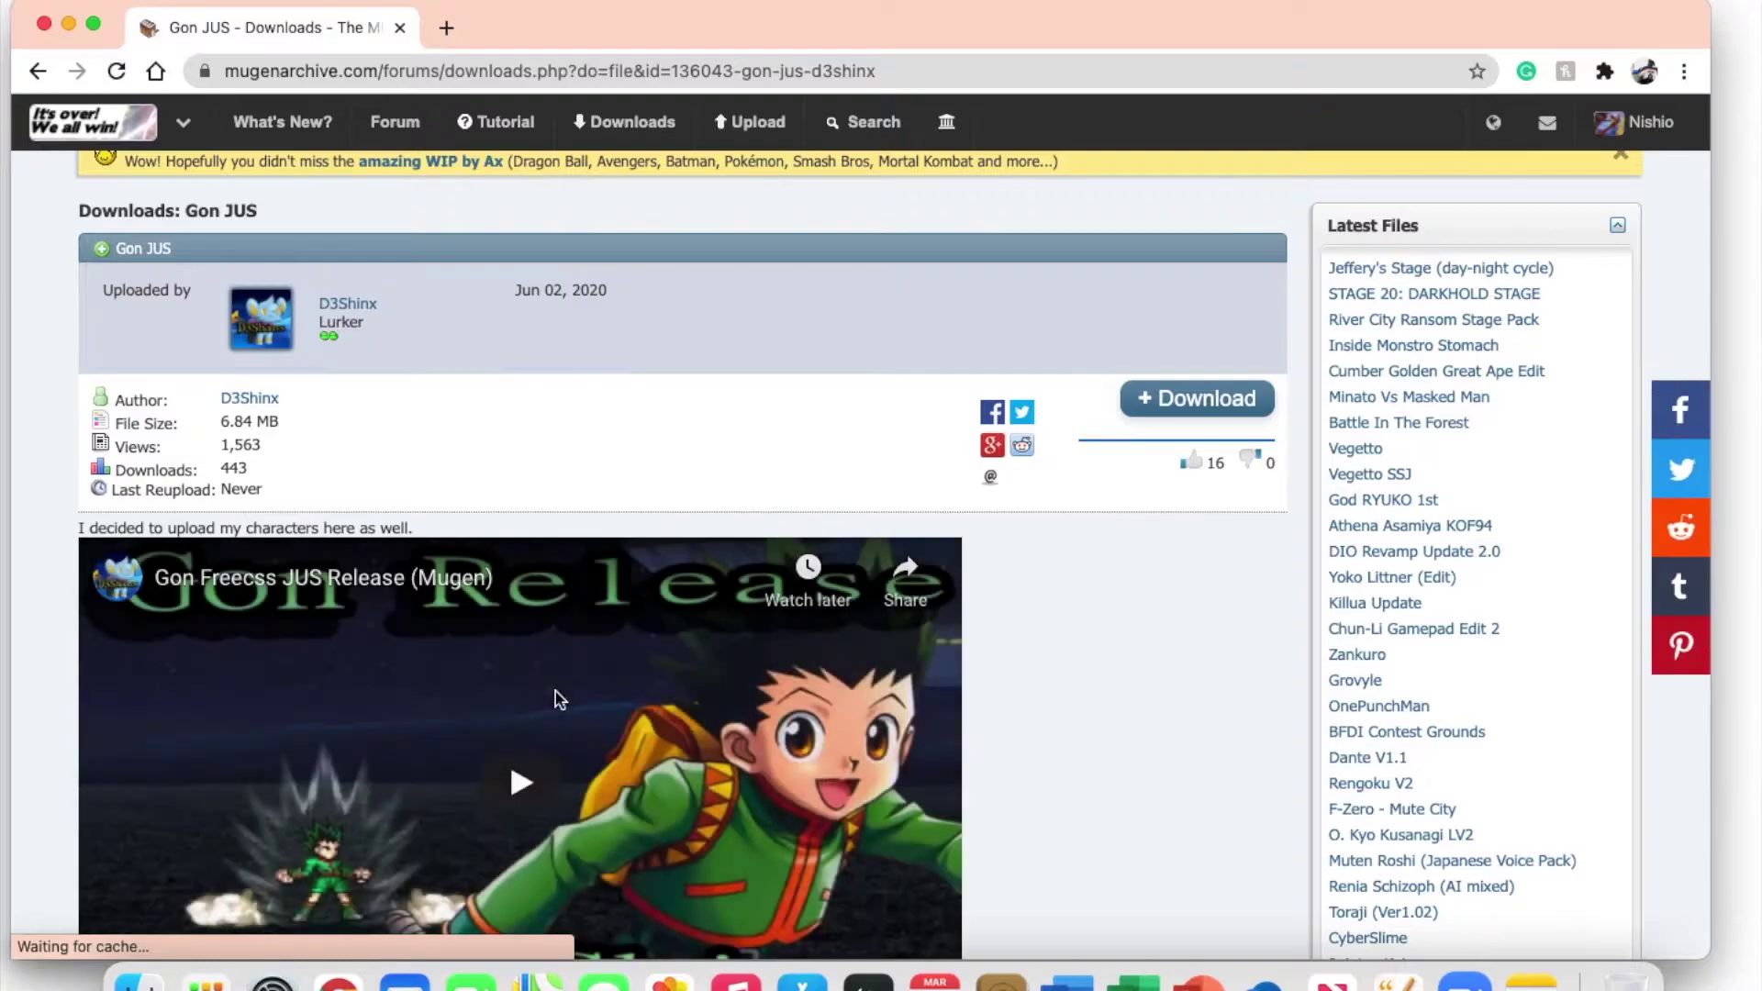
scroll(596, 760, "down", 2)
scroll(597, 760, "down", 1)
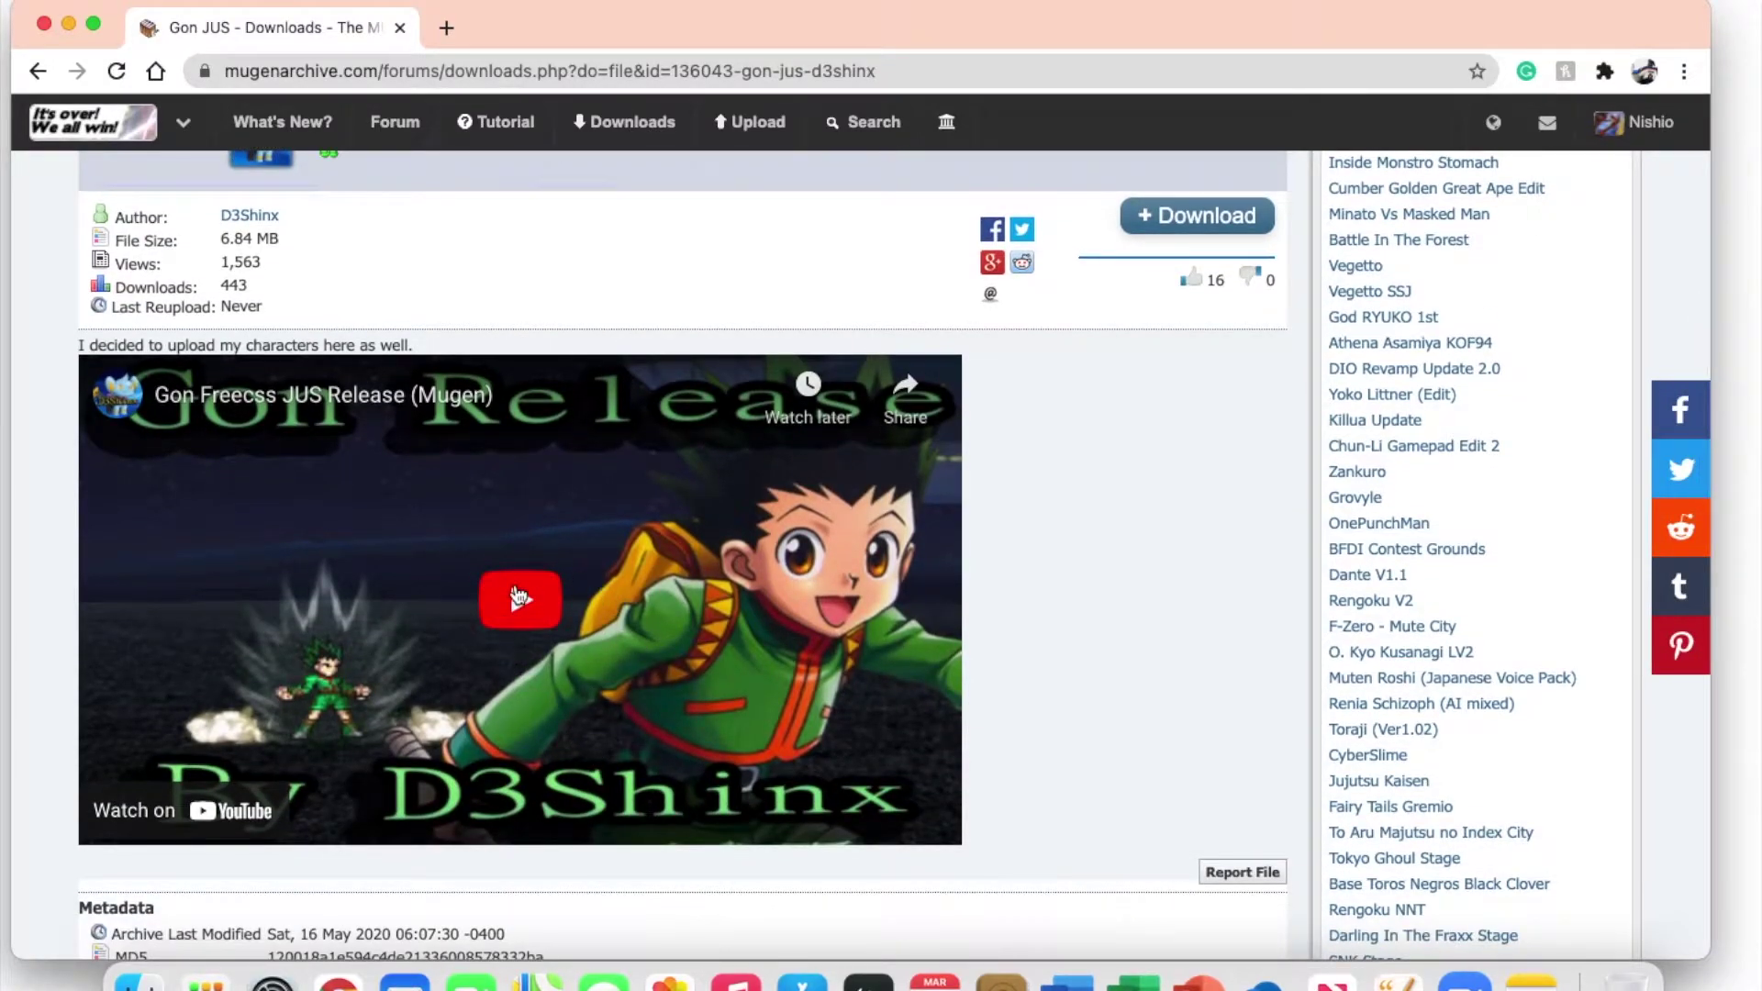
scroll(519, 598, "down", 10)
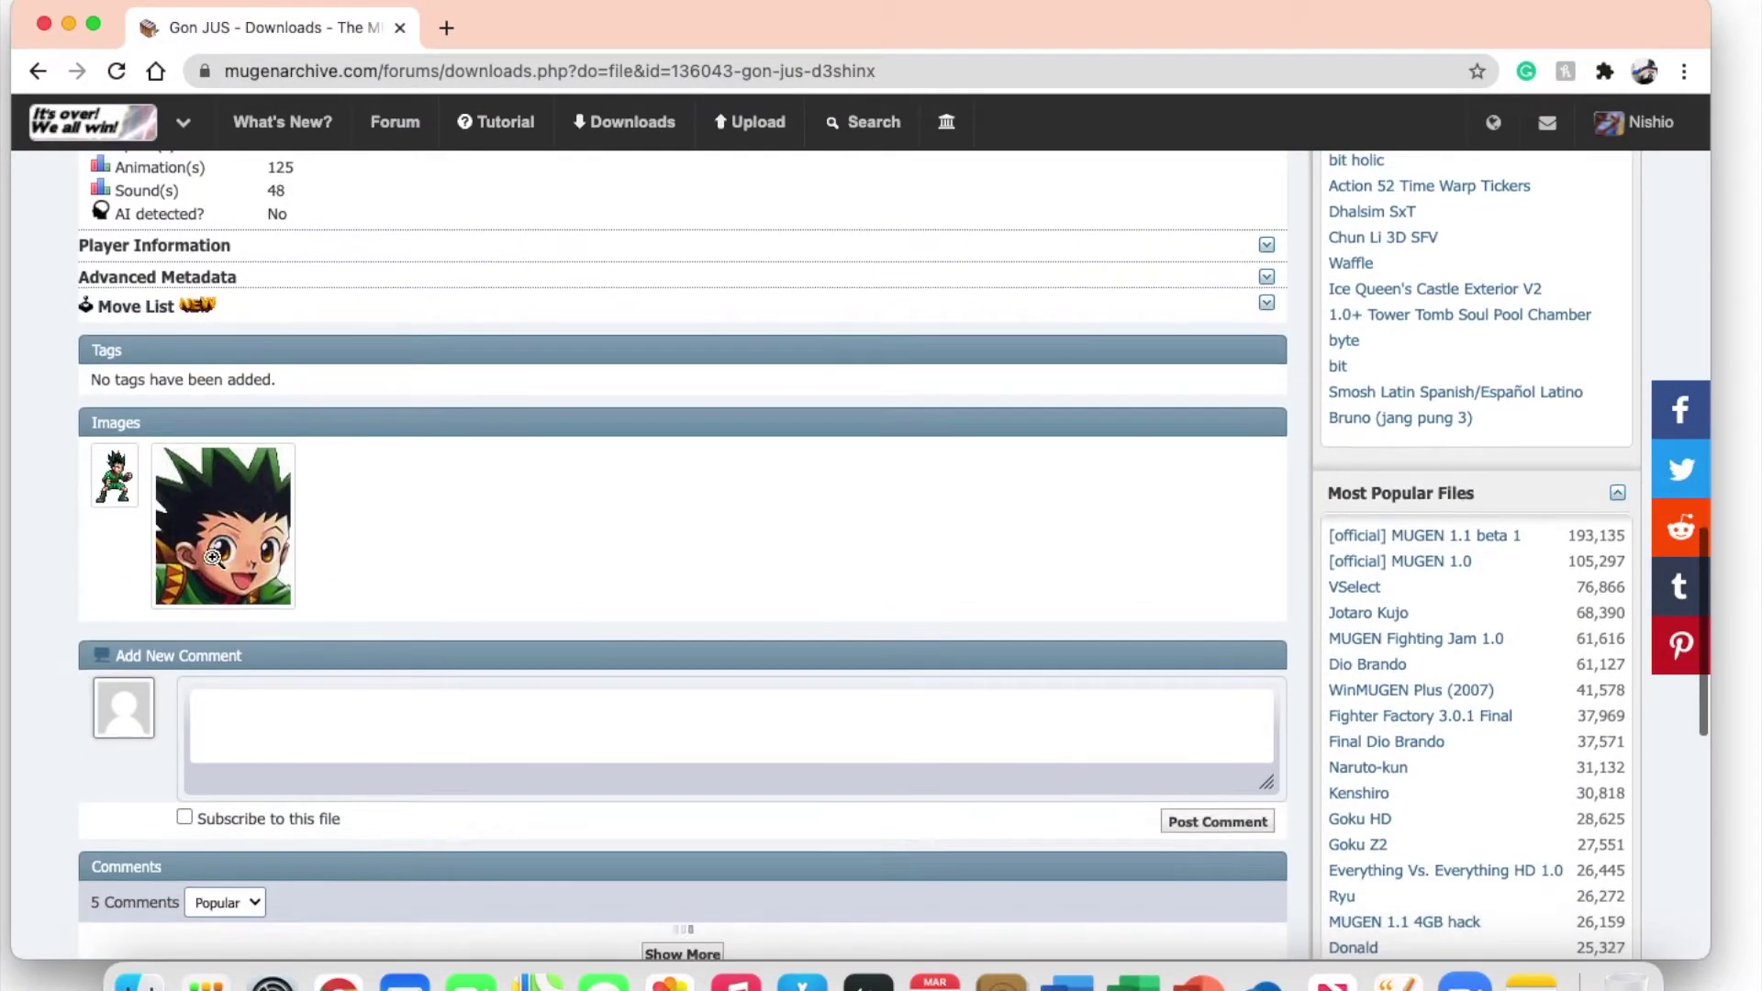
scroll(262, 561, "down", 7)
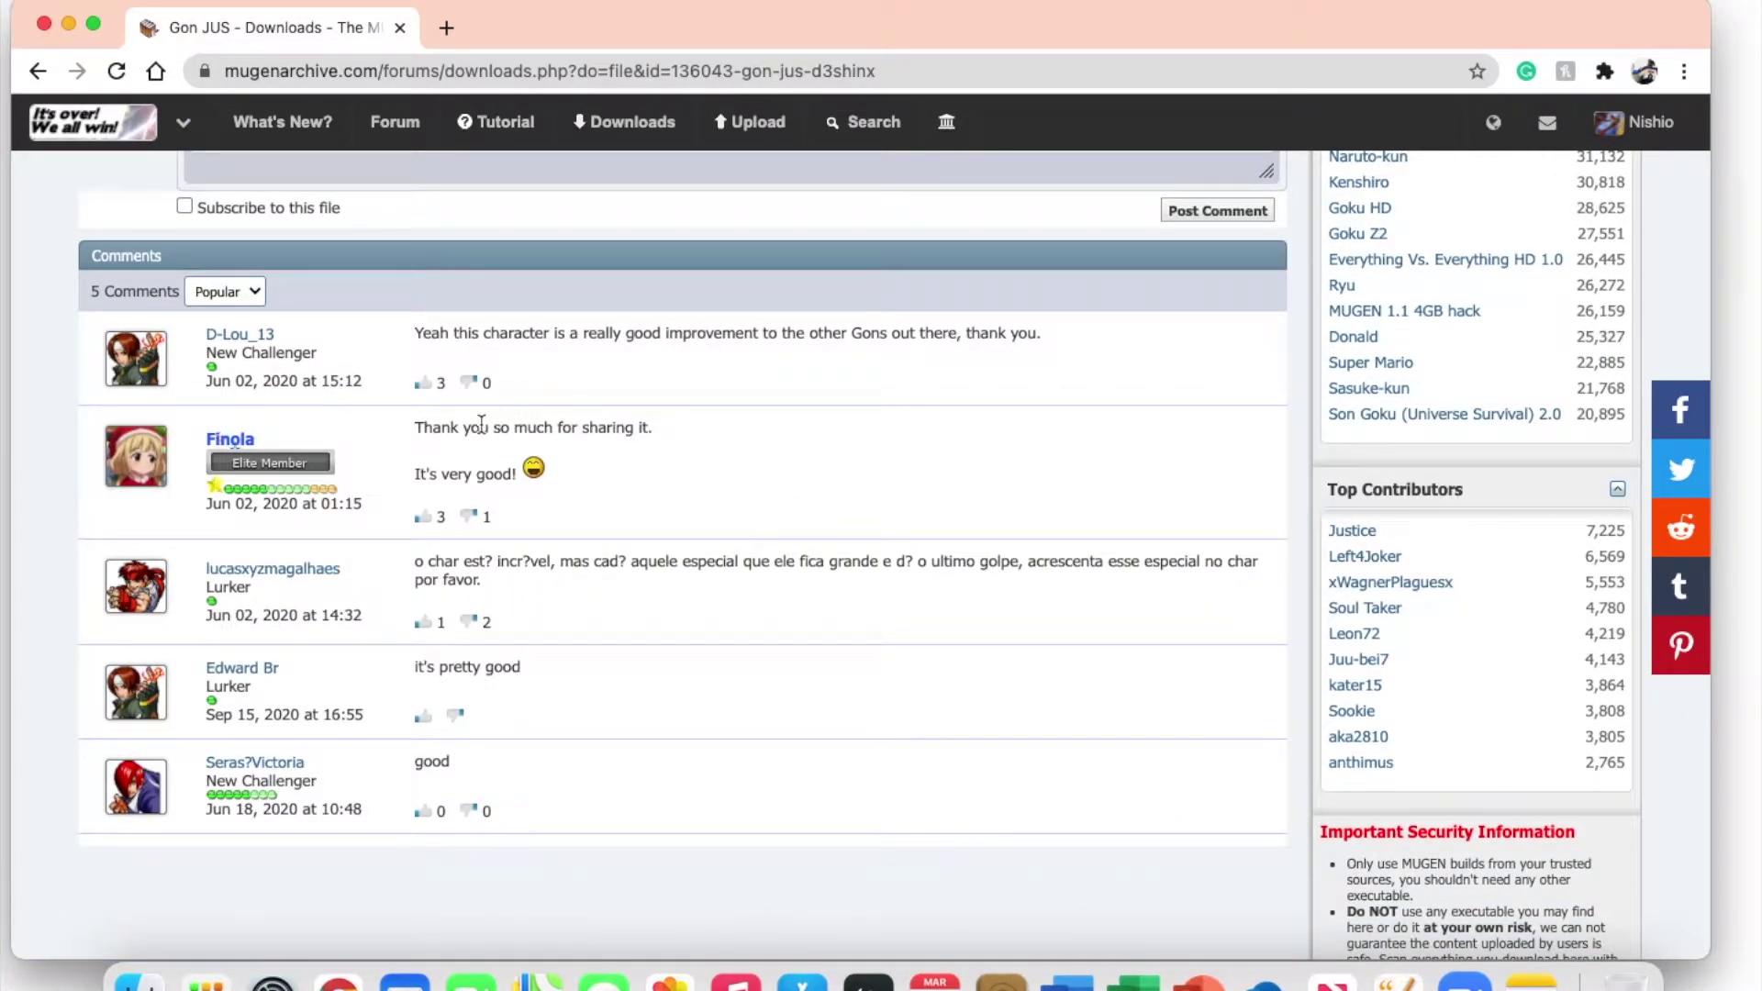
scroll(494, 810, "up", 17)
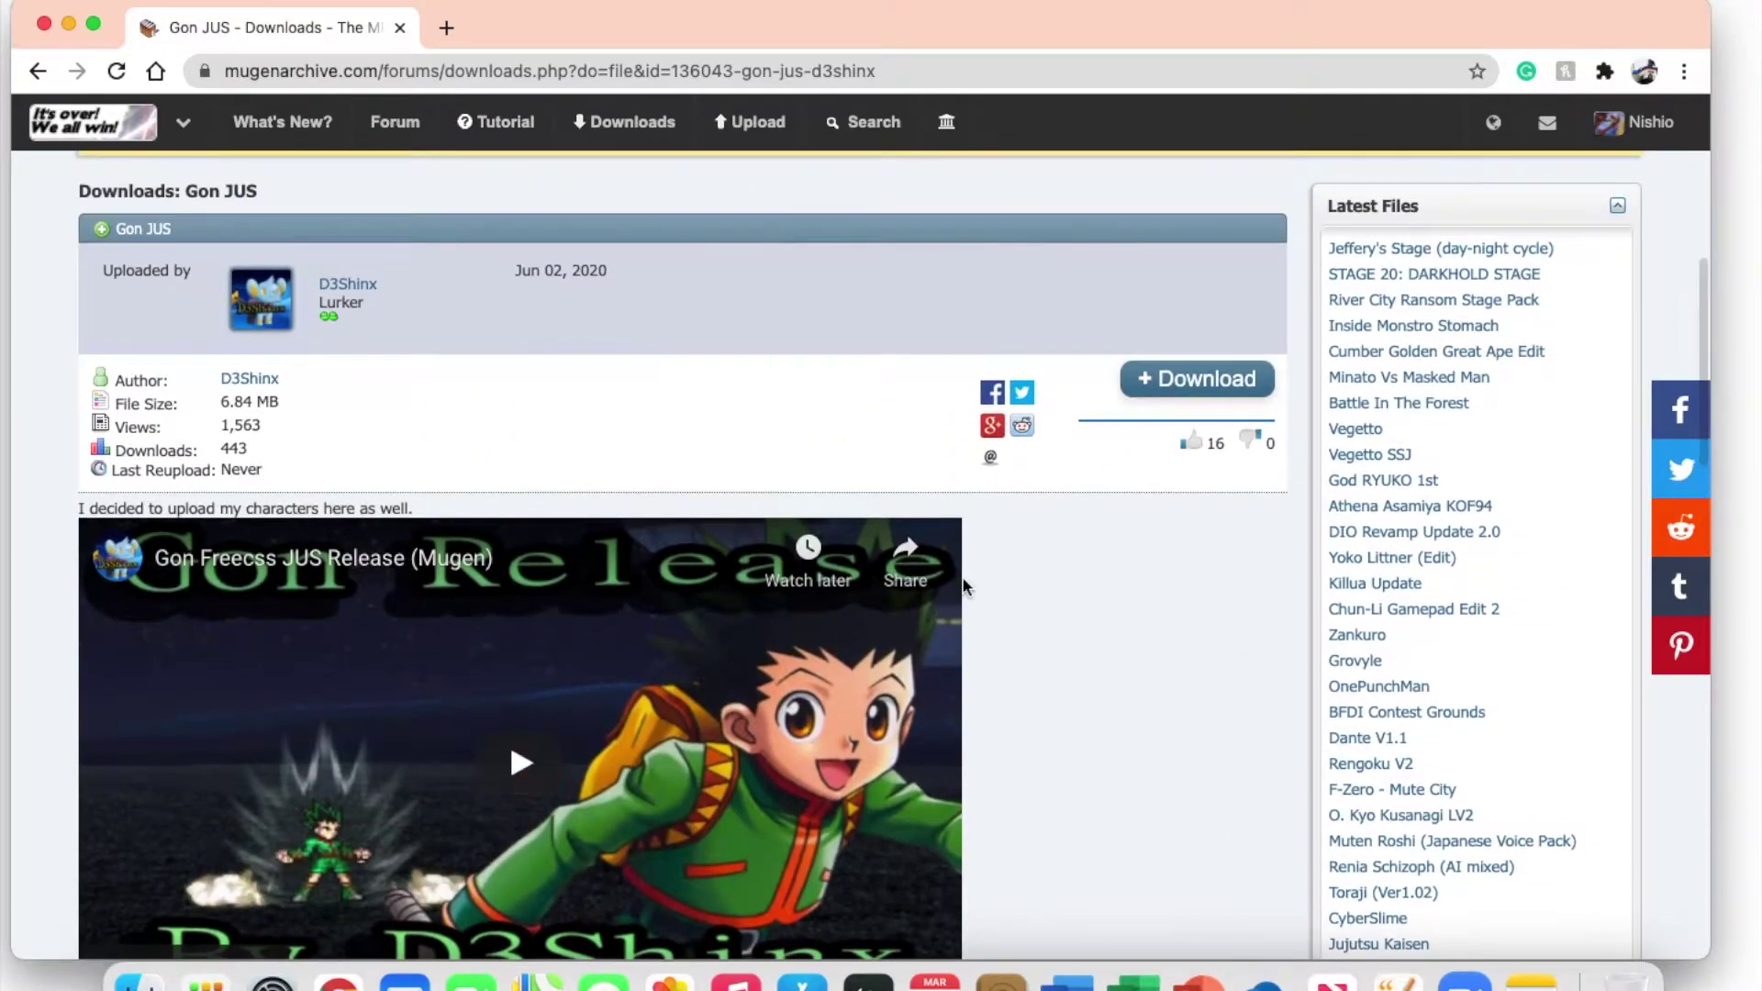
left_click(1146, 387)
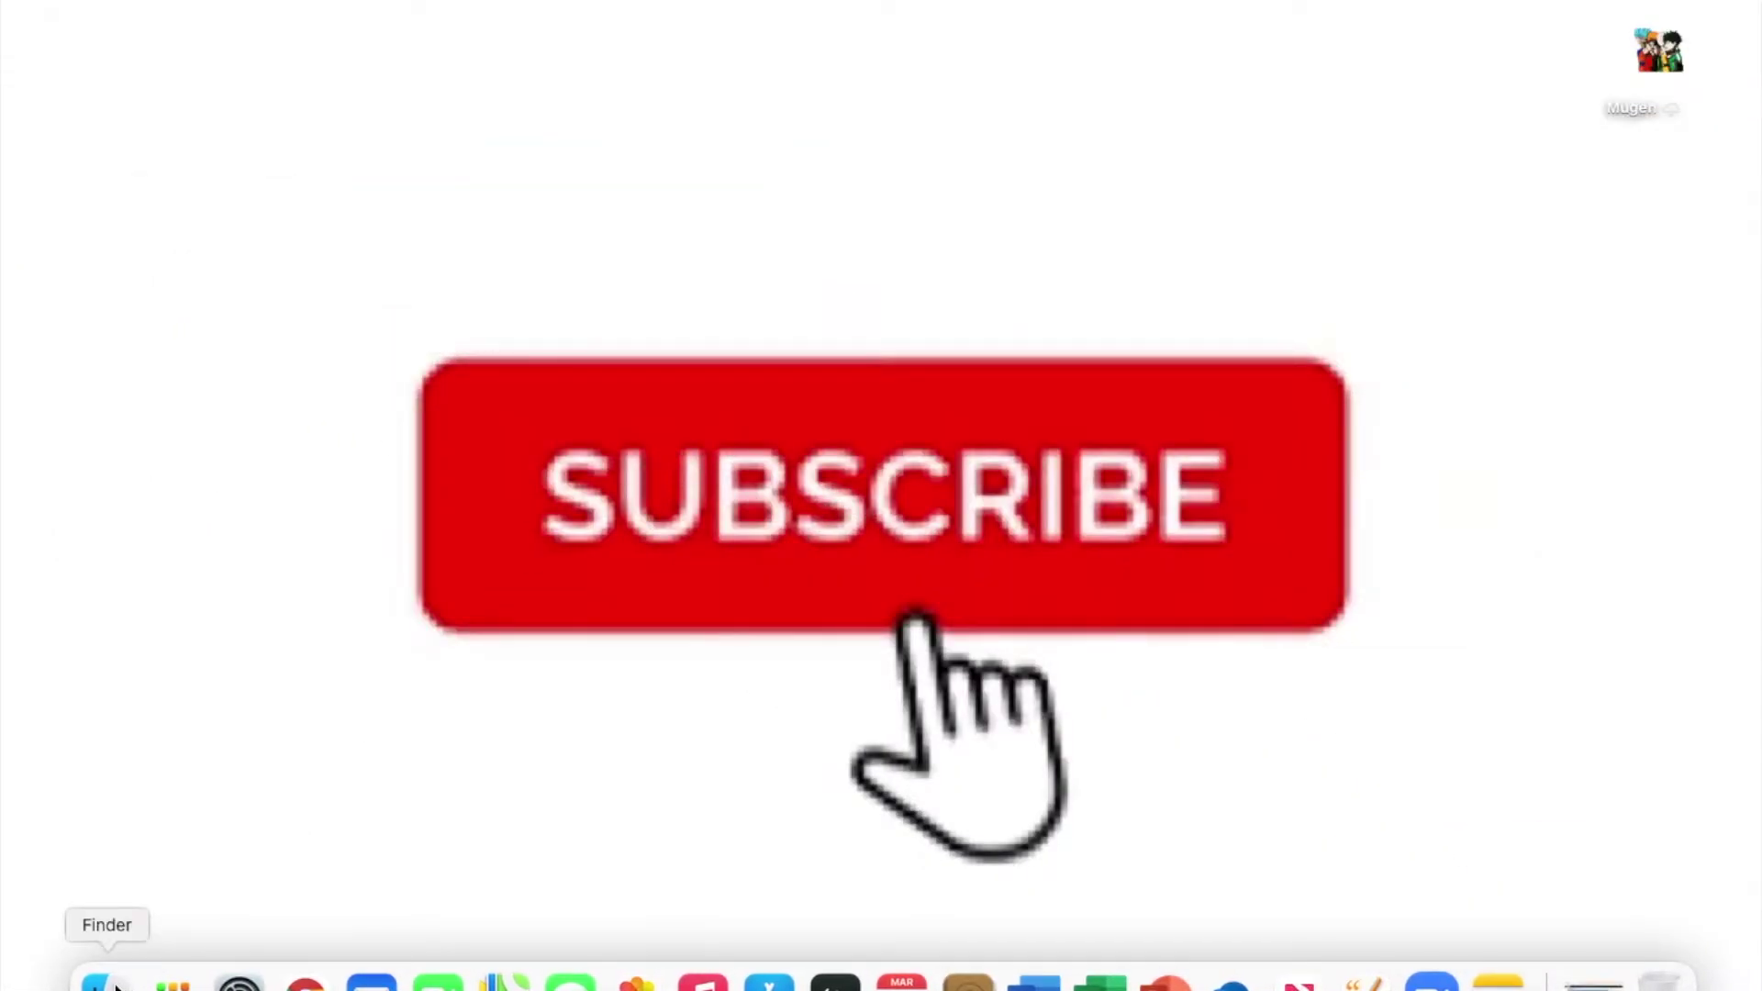
left_click(115, 984)
Extract Gon.rar into a Gon folder in the Downloads folder.
left_click(413, 299)
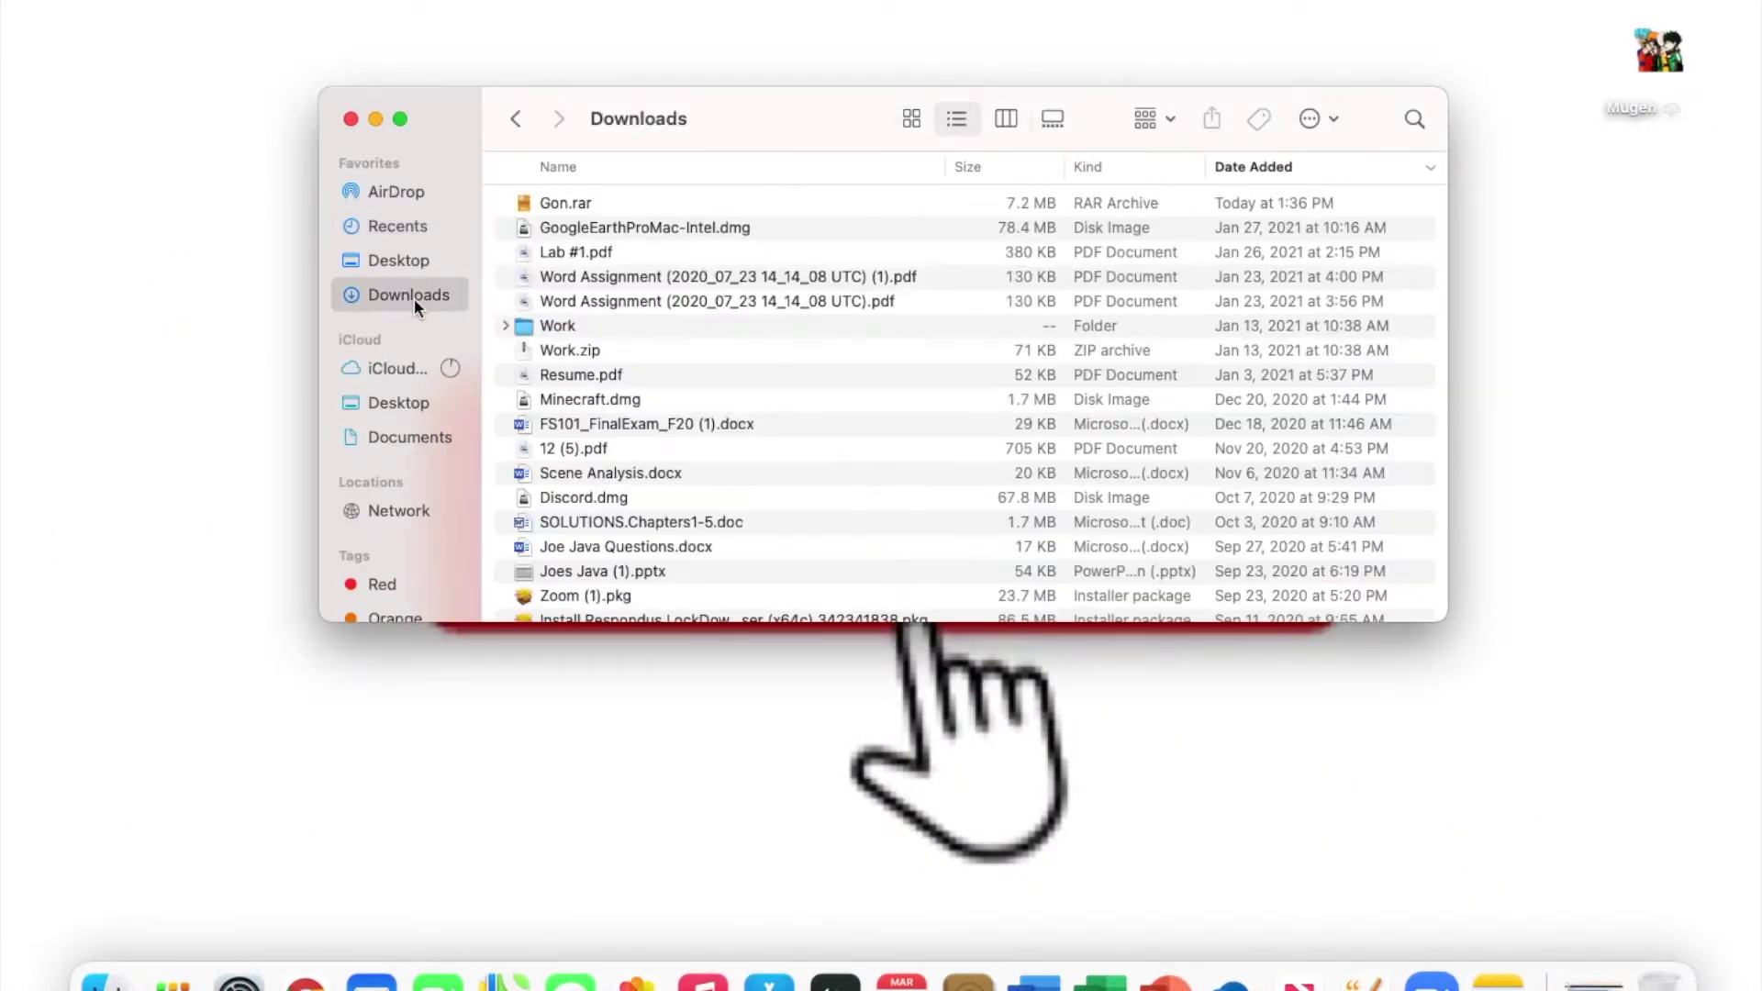
double_click(553, 201)
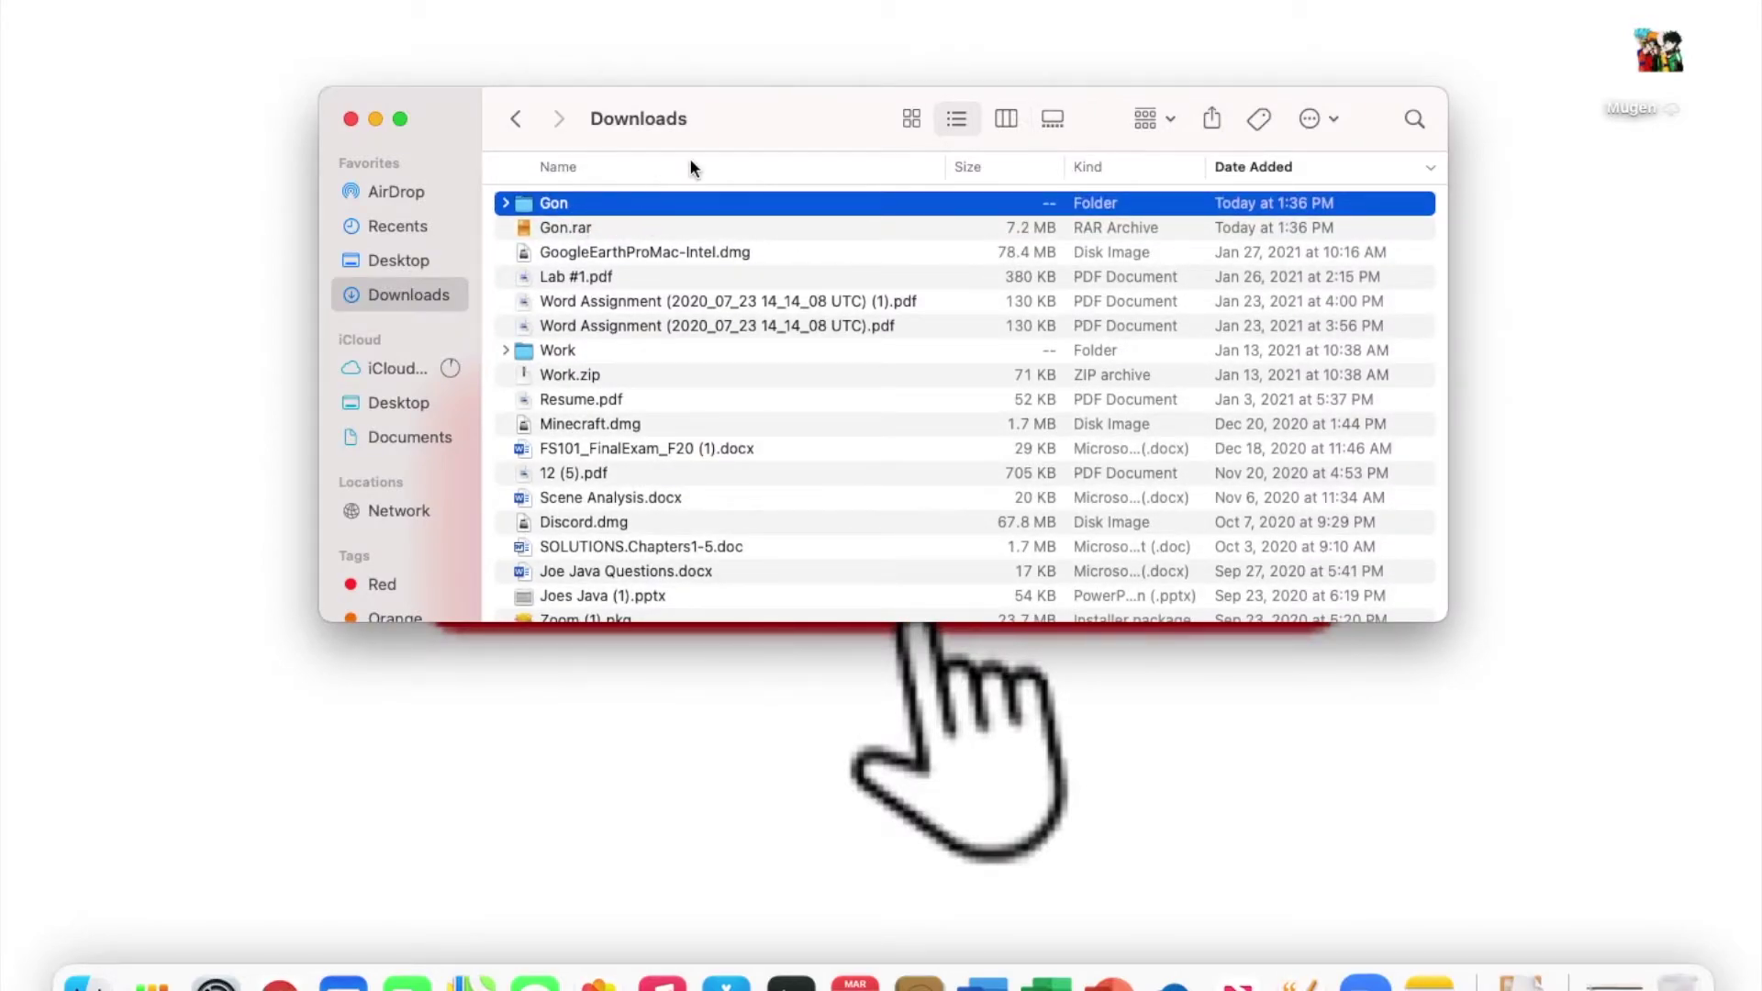
left_click_drag(729, 119, 608, 300)
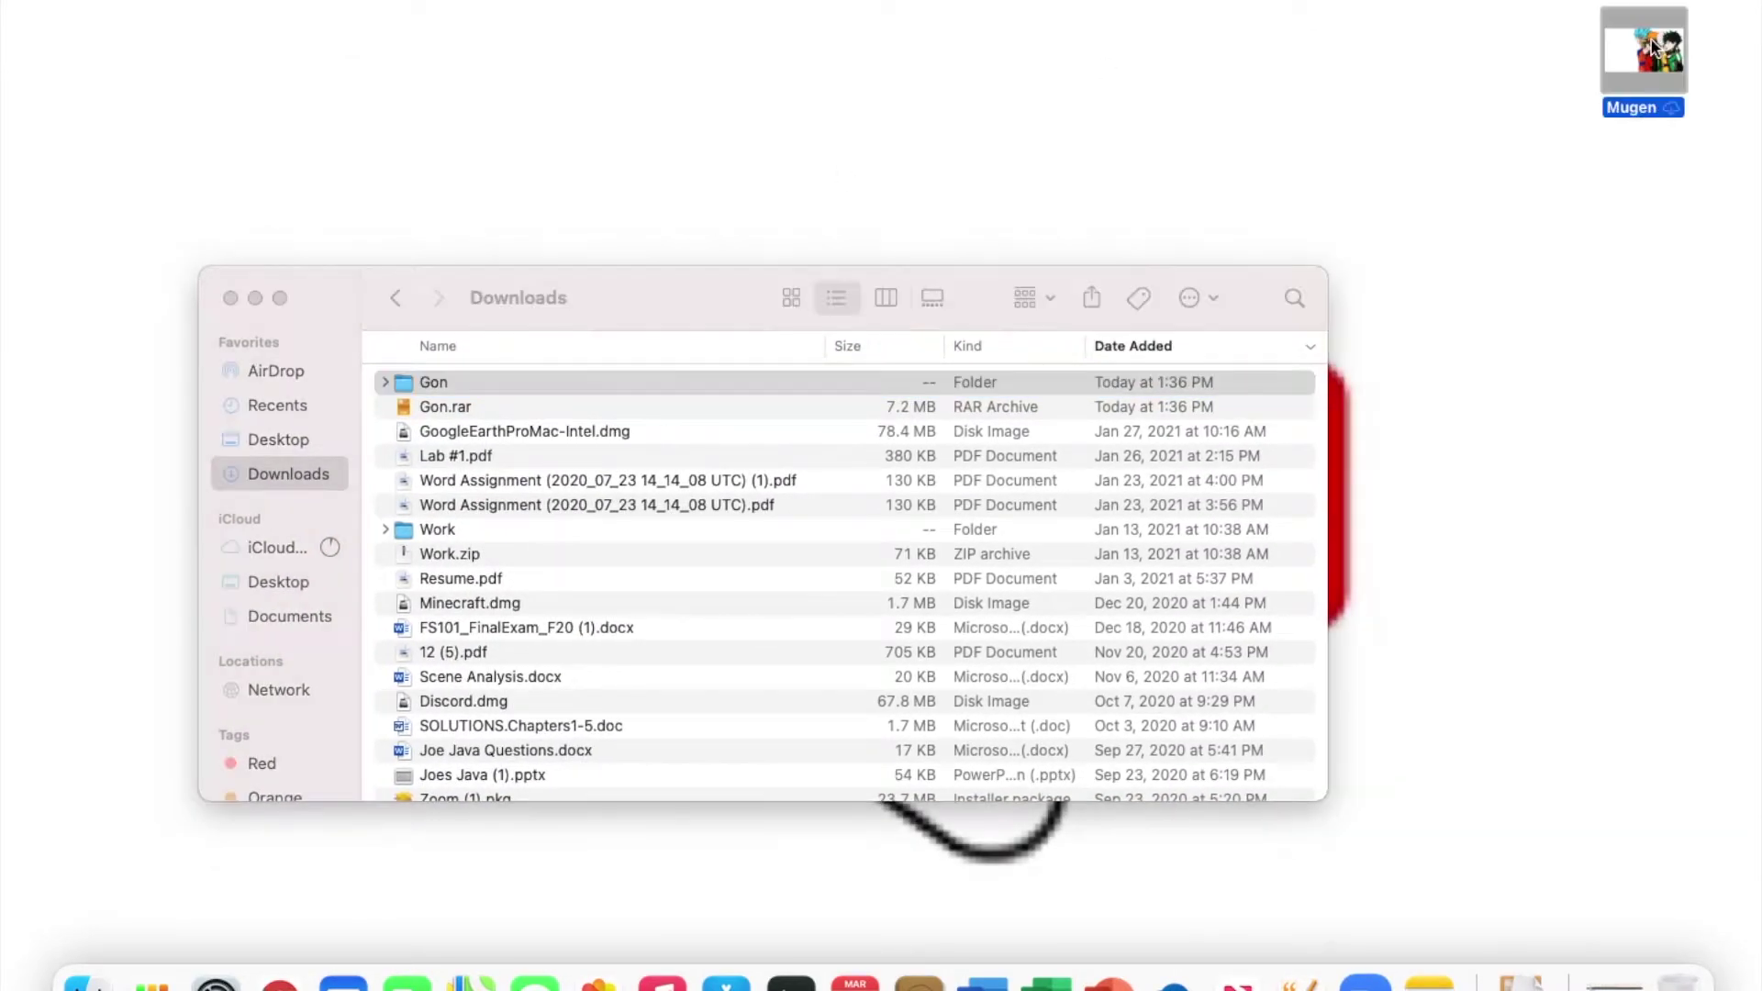
Open the Mugen desktop folder's chars folder in a second Finder window.
double_click(1650, 41)
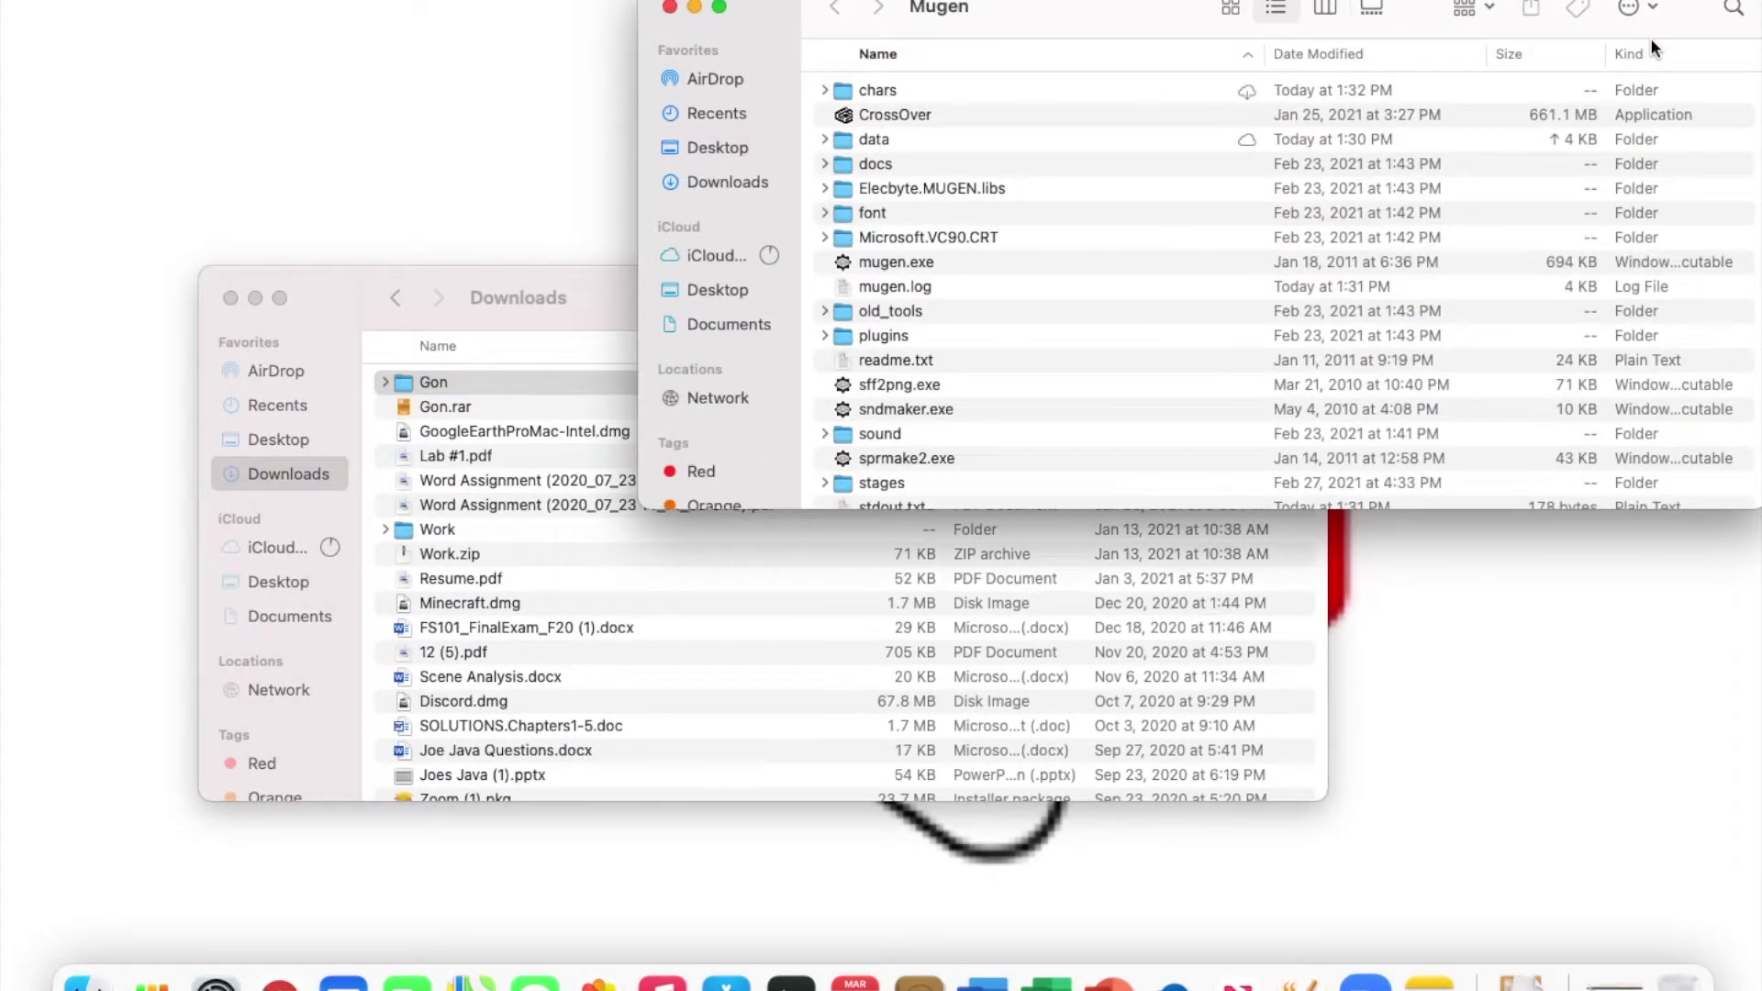
double_click(972, 89)
left_click_drag(976, 17, 1041, 5)
left_click(623, 282)
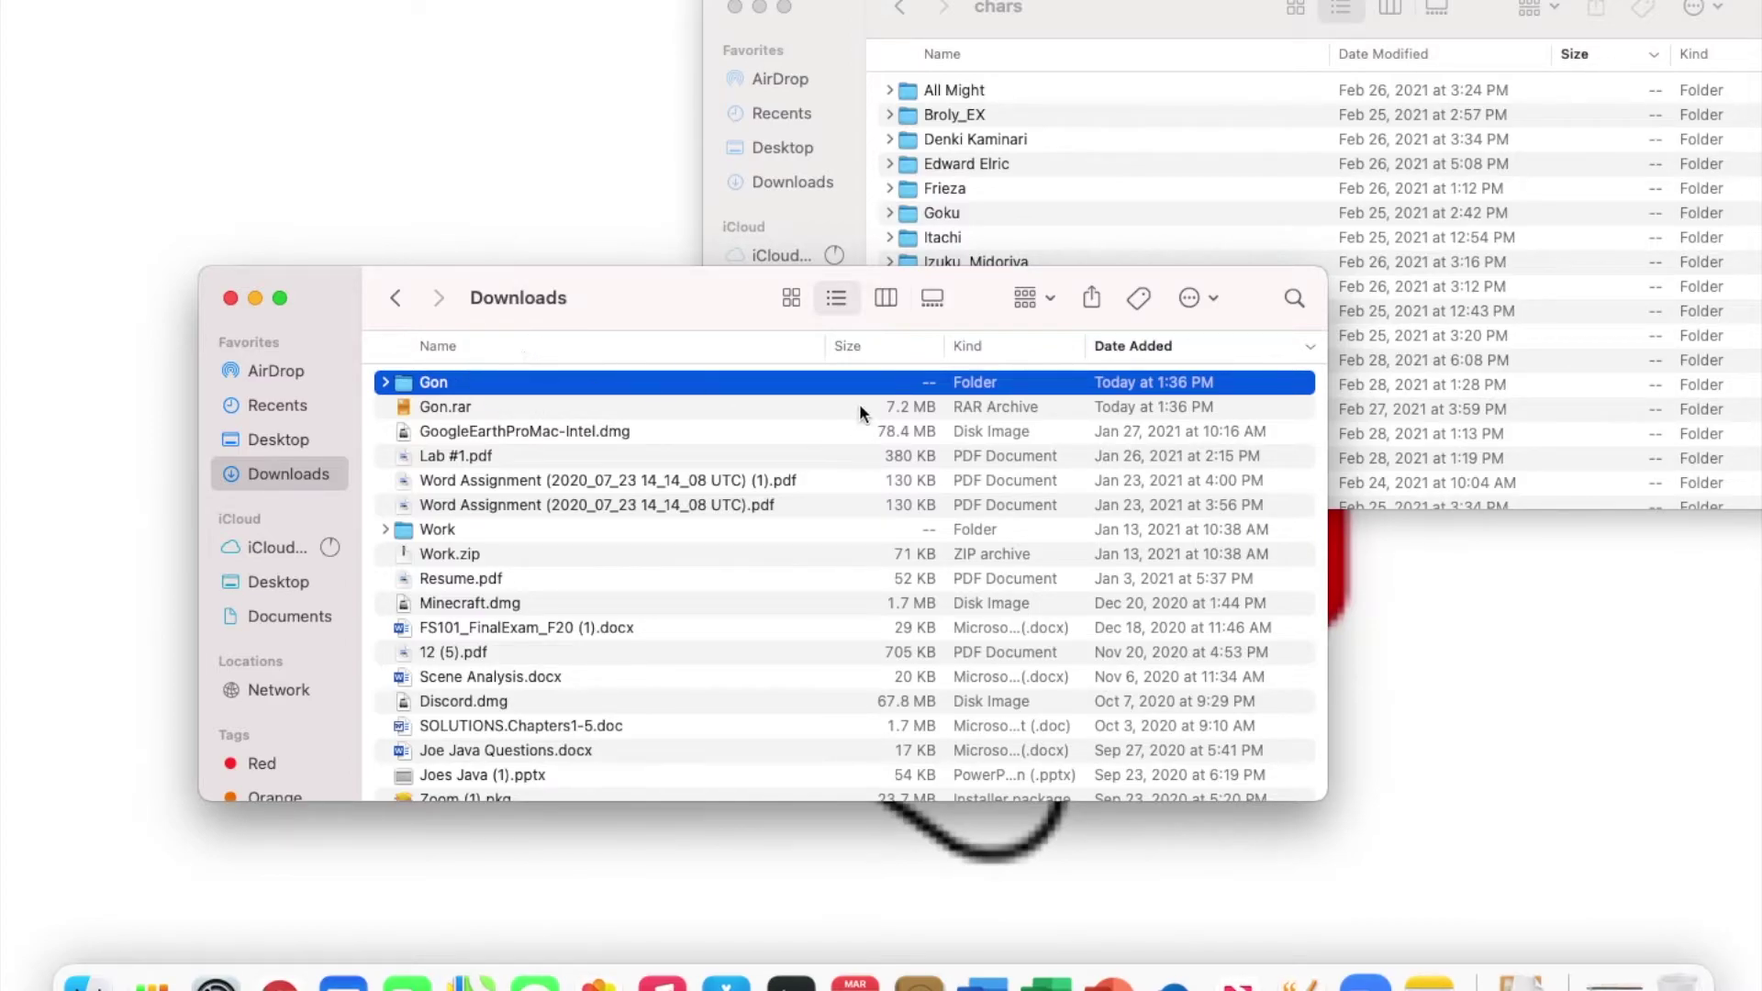
Find the Gon folder by searching 'gon' and move it into Mugen's chars folder.
left_click(1292, 298)
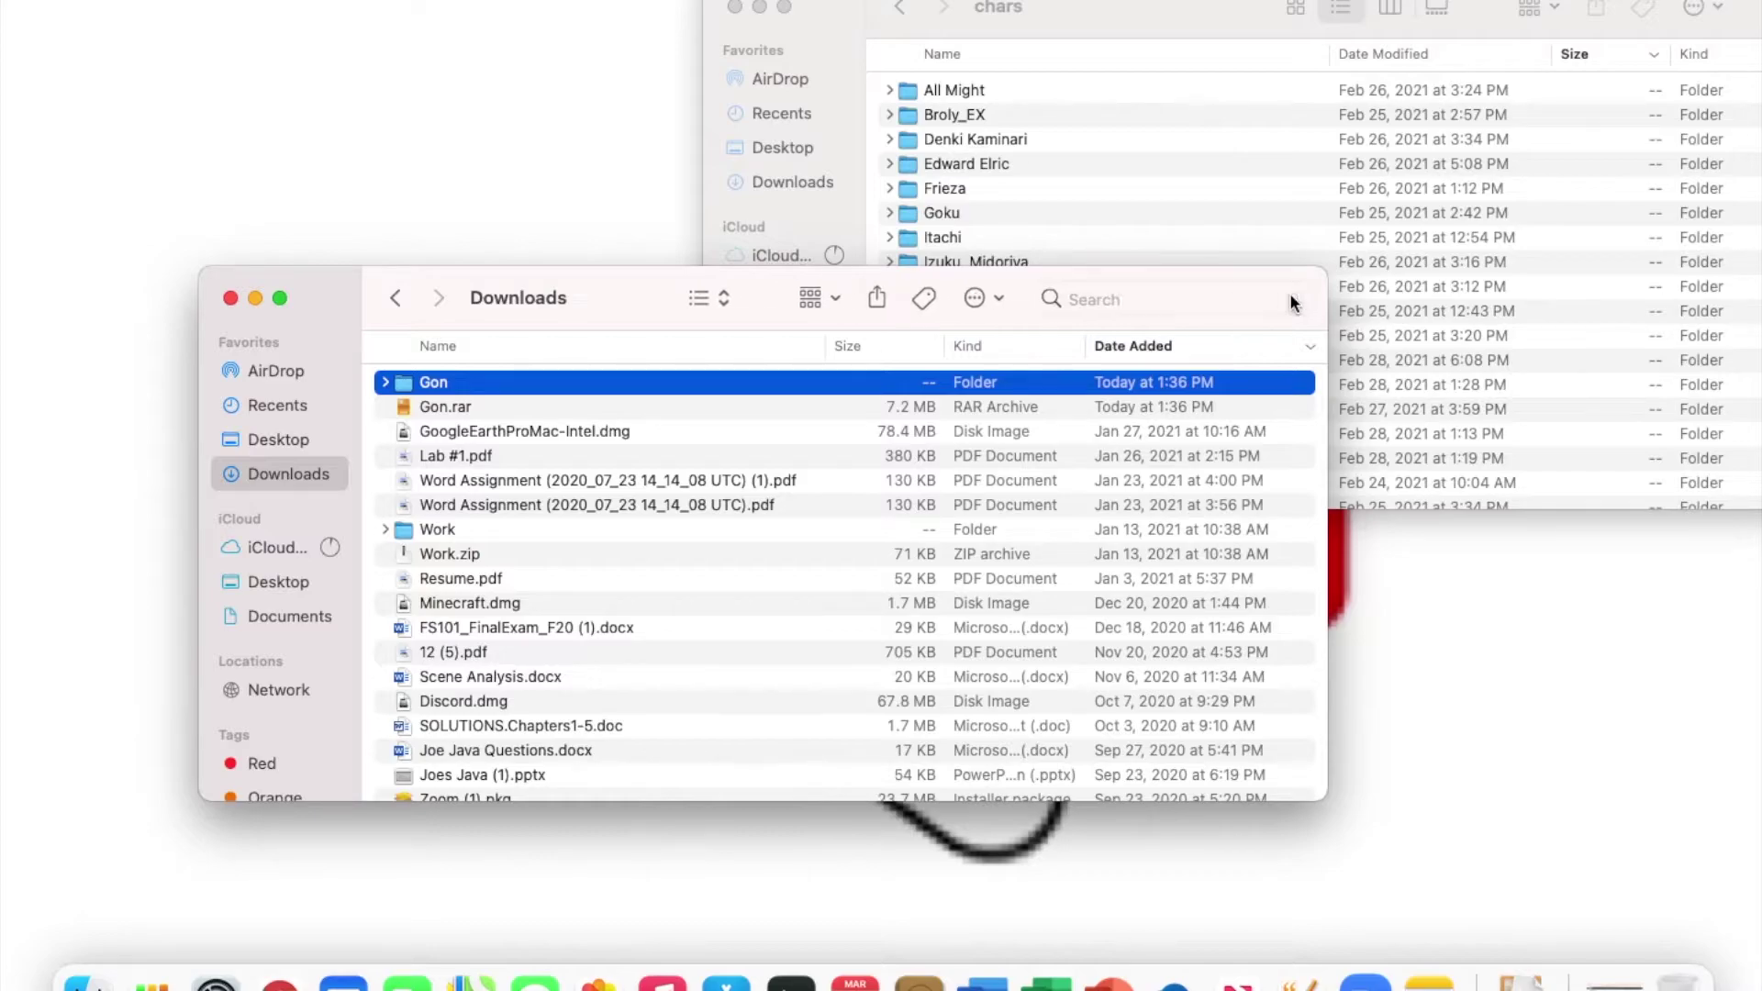
type("gon")
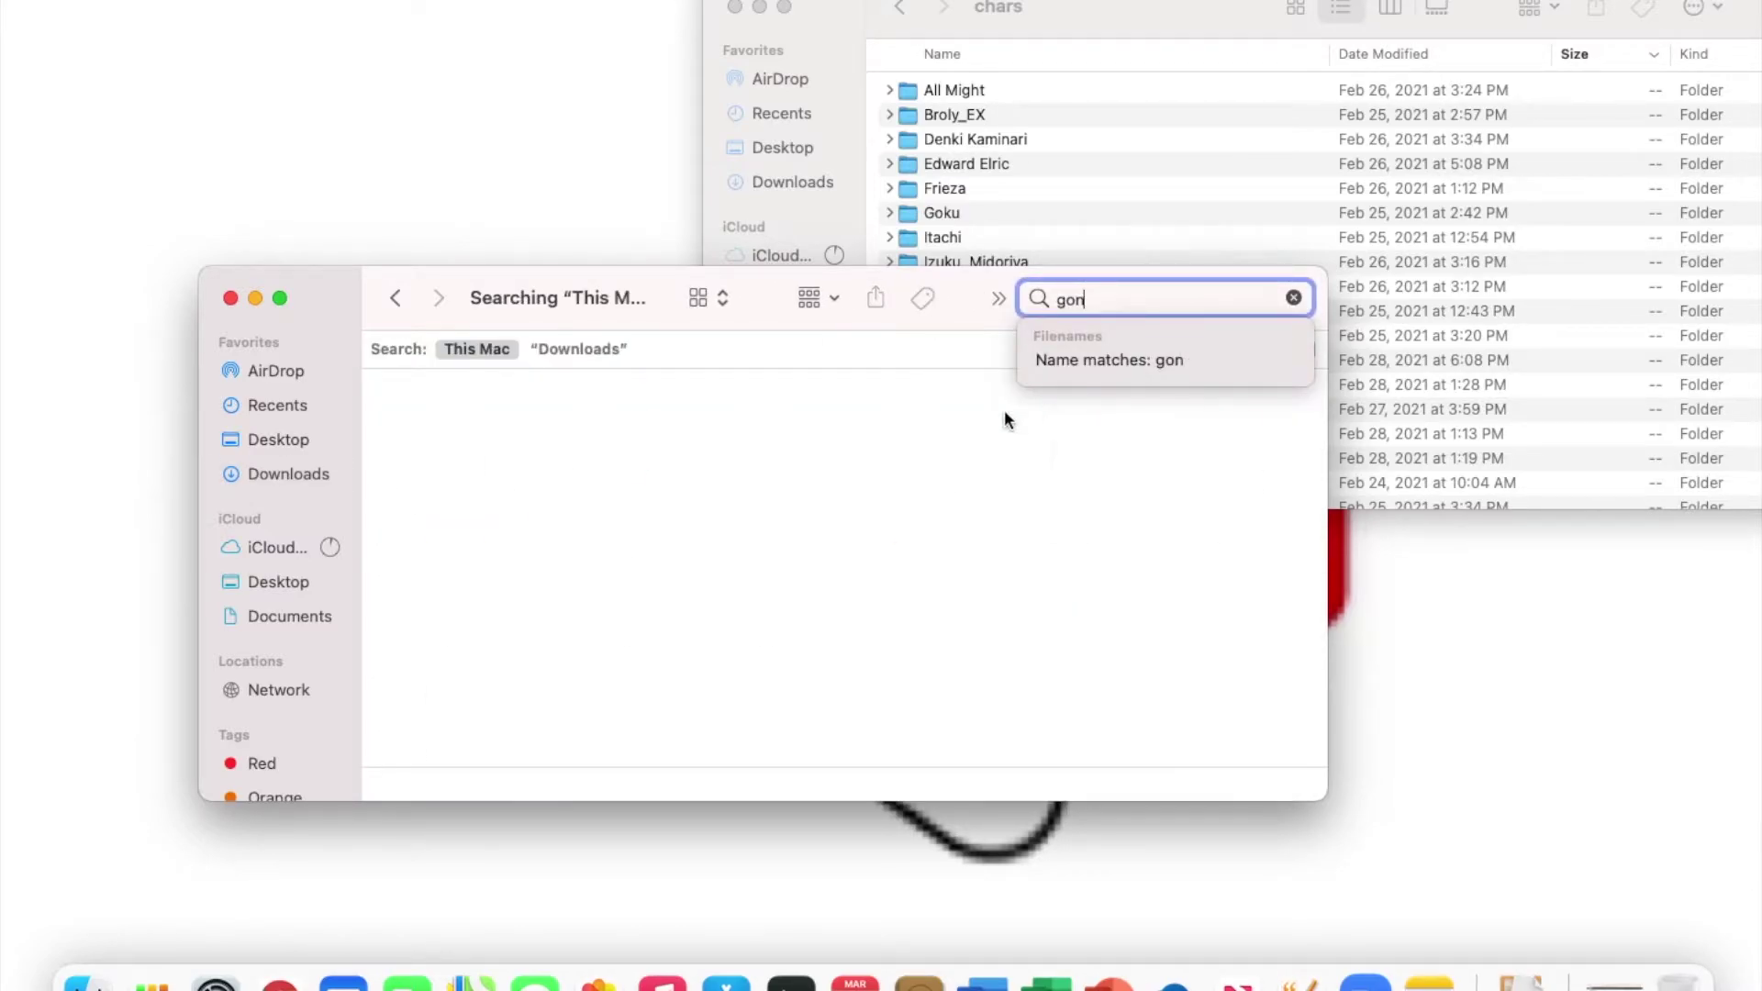
left_click(629, 455)
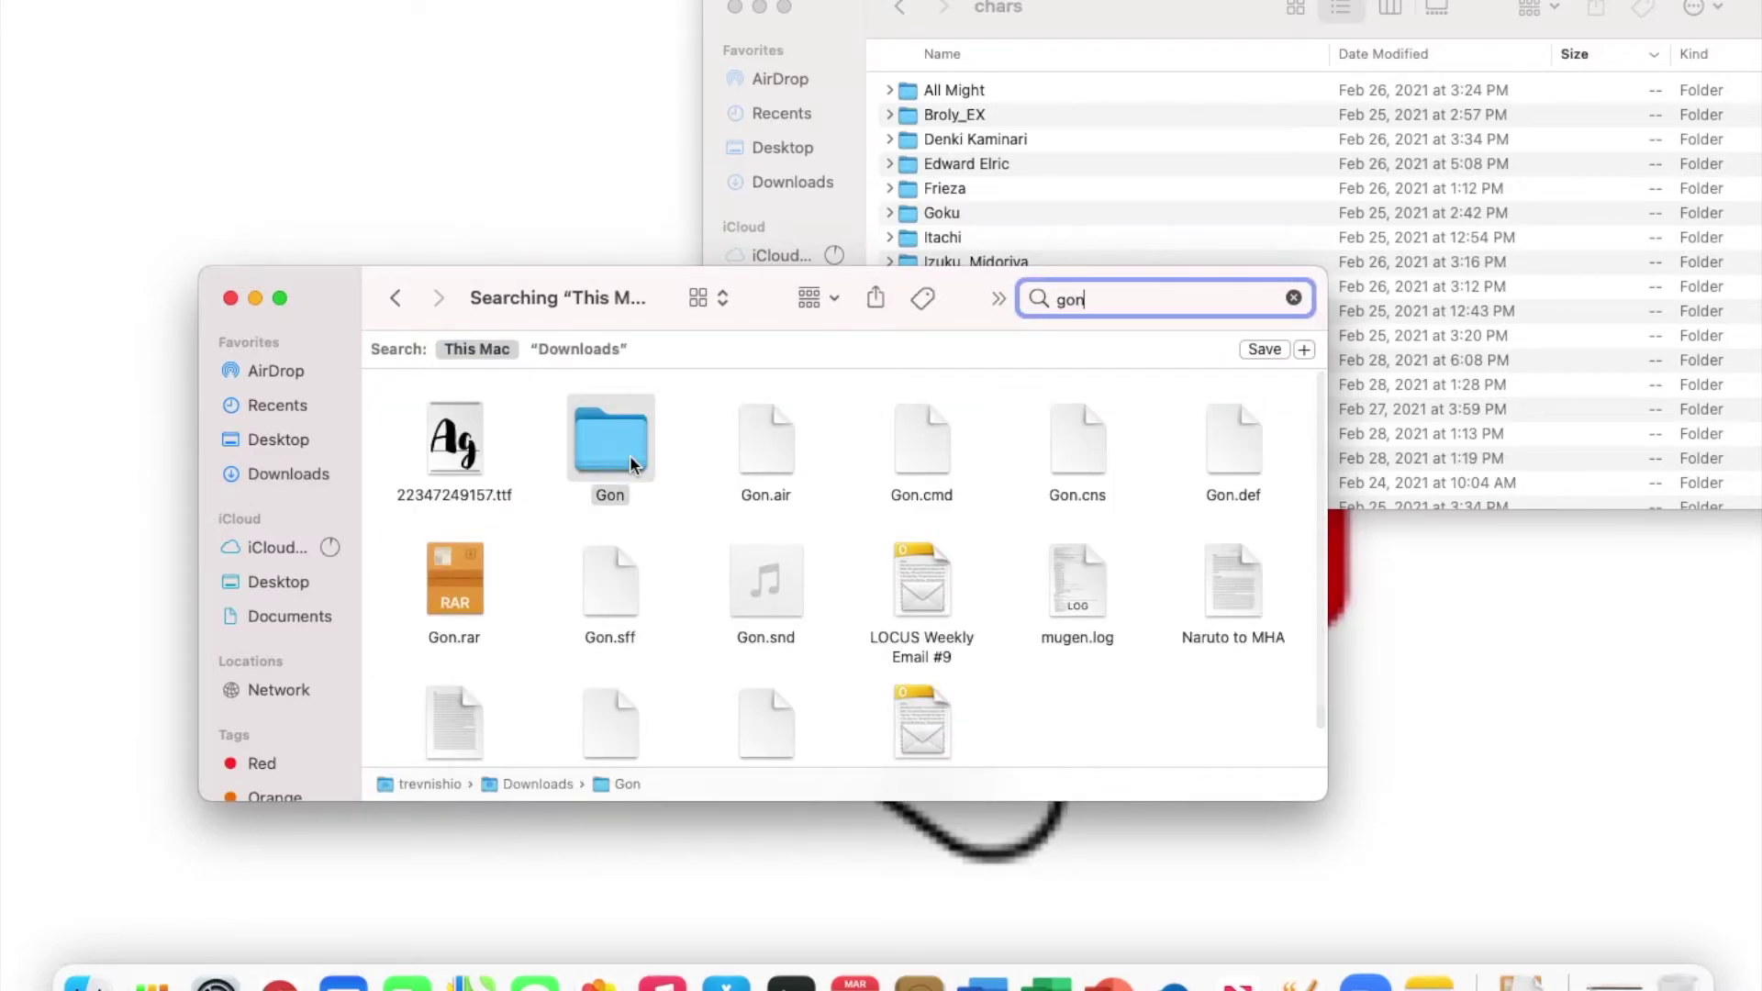
left_click_drag(630, 455, 873, 86)
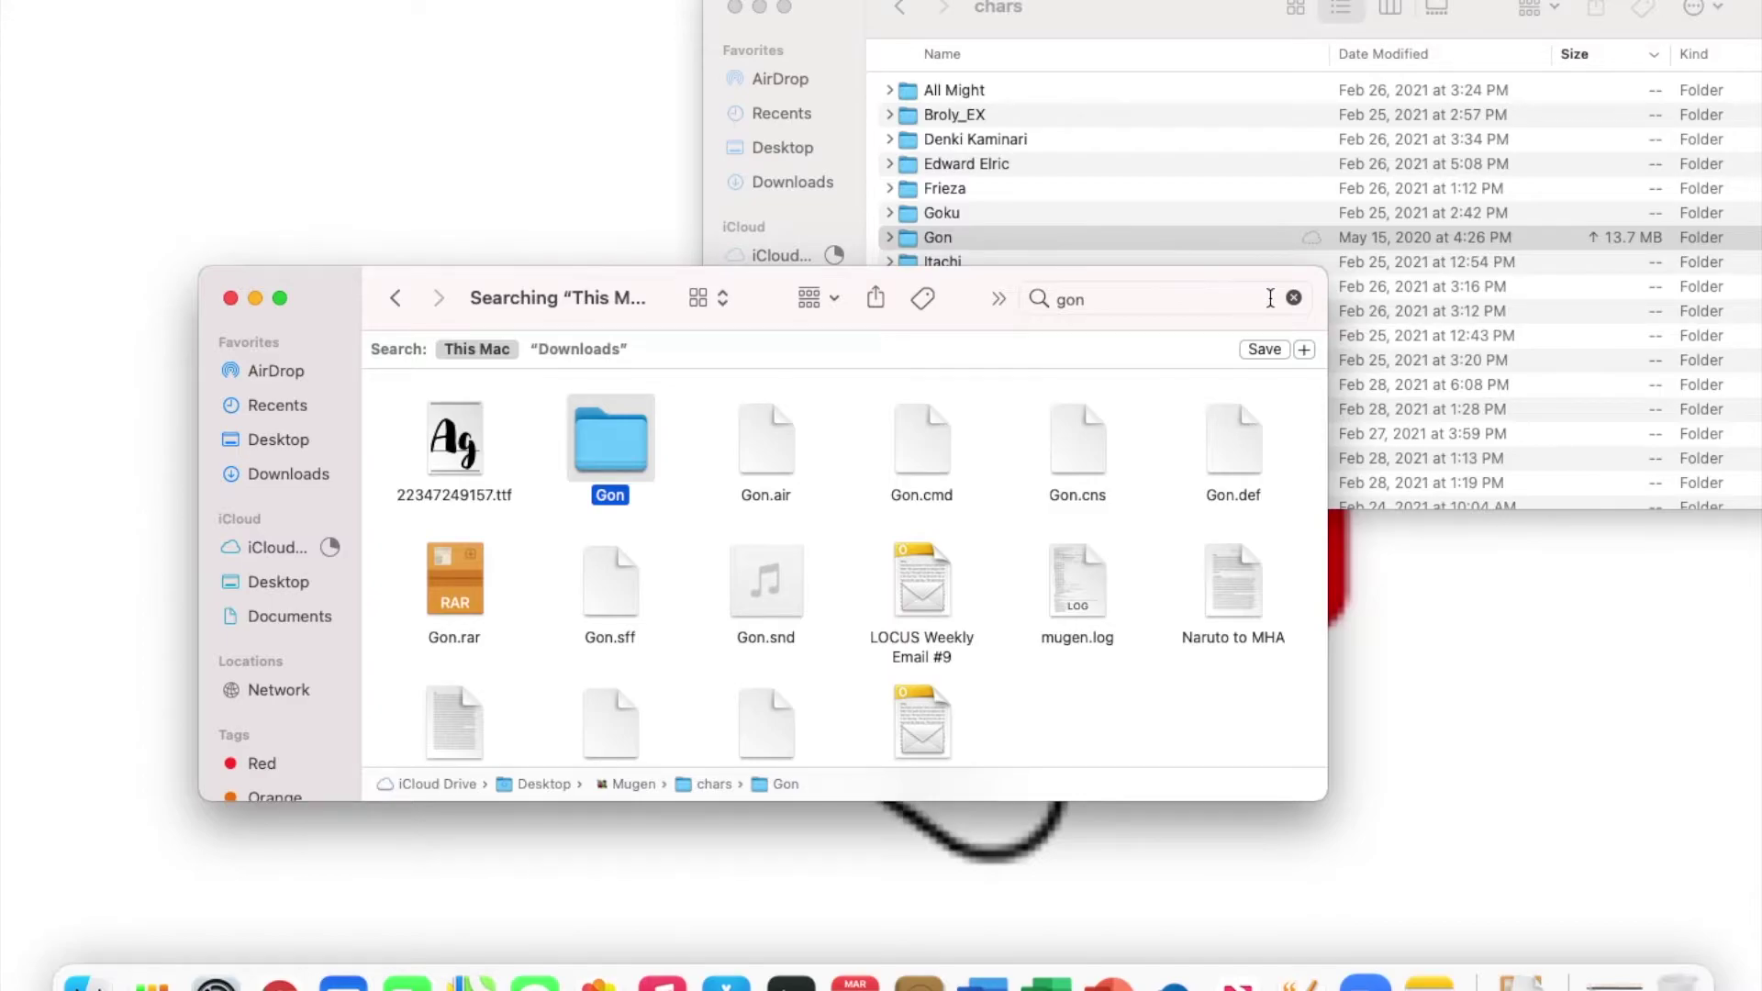
left_click(255, 298)
left_click_drag(1112, 8, 785, 75)
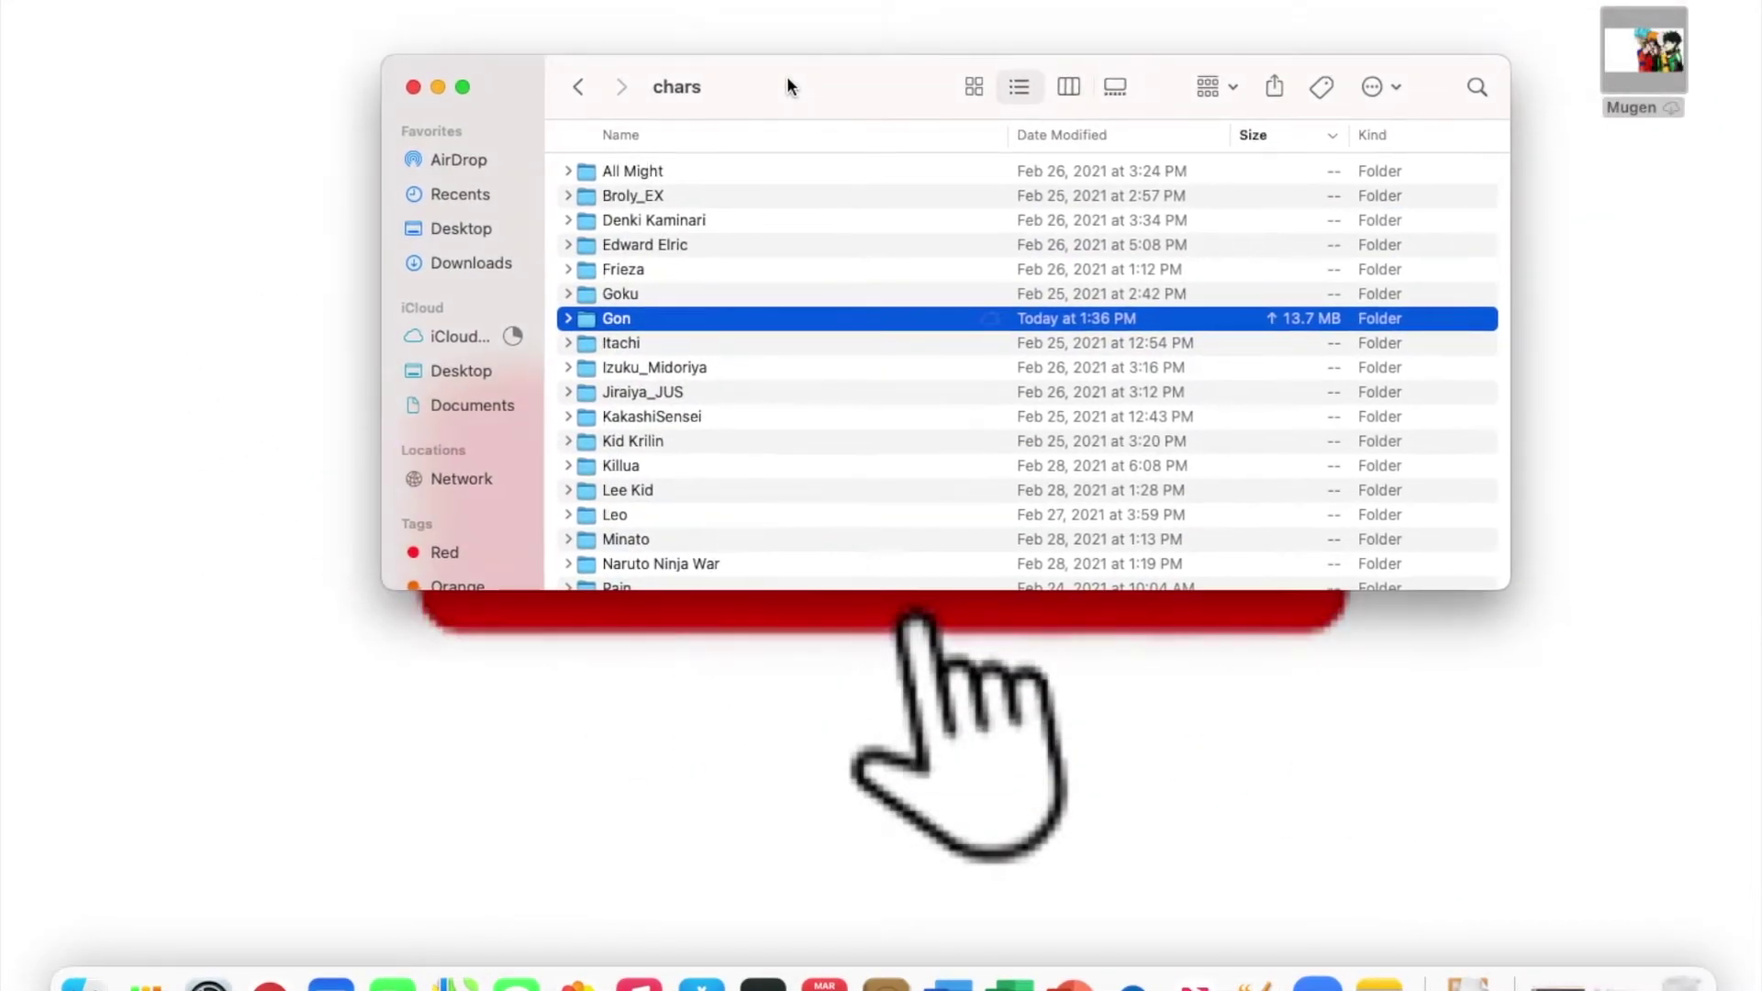
Check the Gon folder in chars, keeping its name as Gon.
left_click(613, 317)
right_click(613, 316)
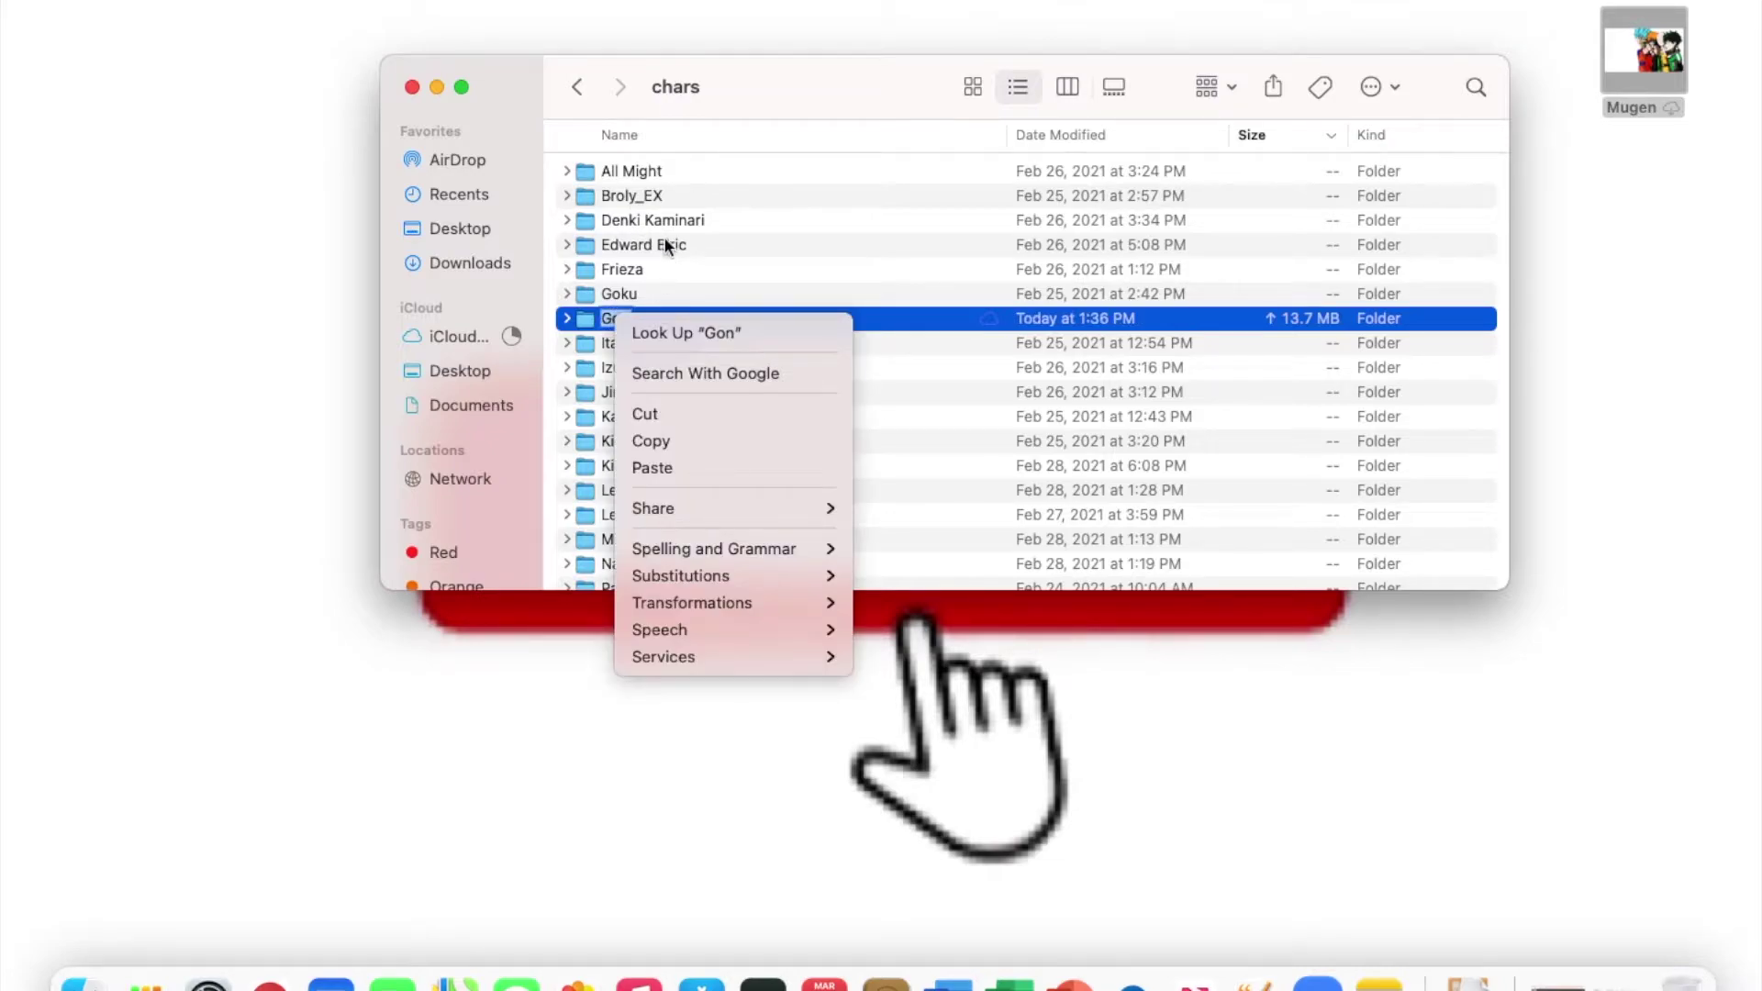
left_click(744, 79)
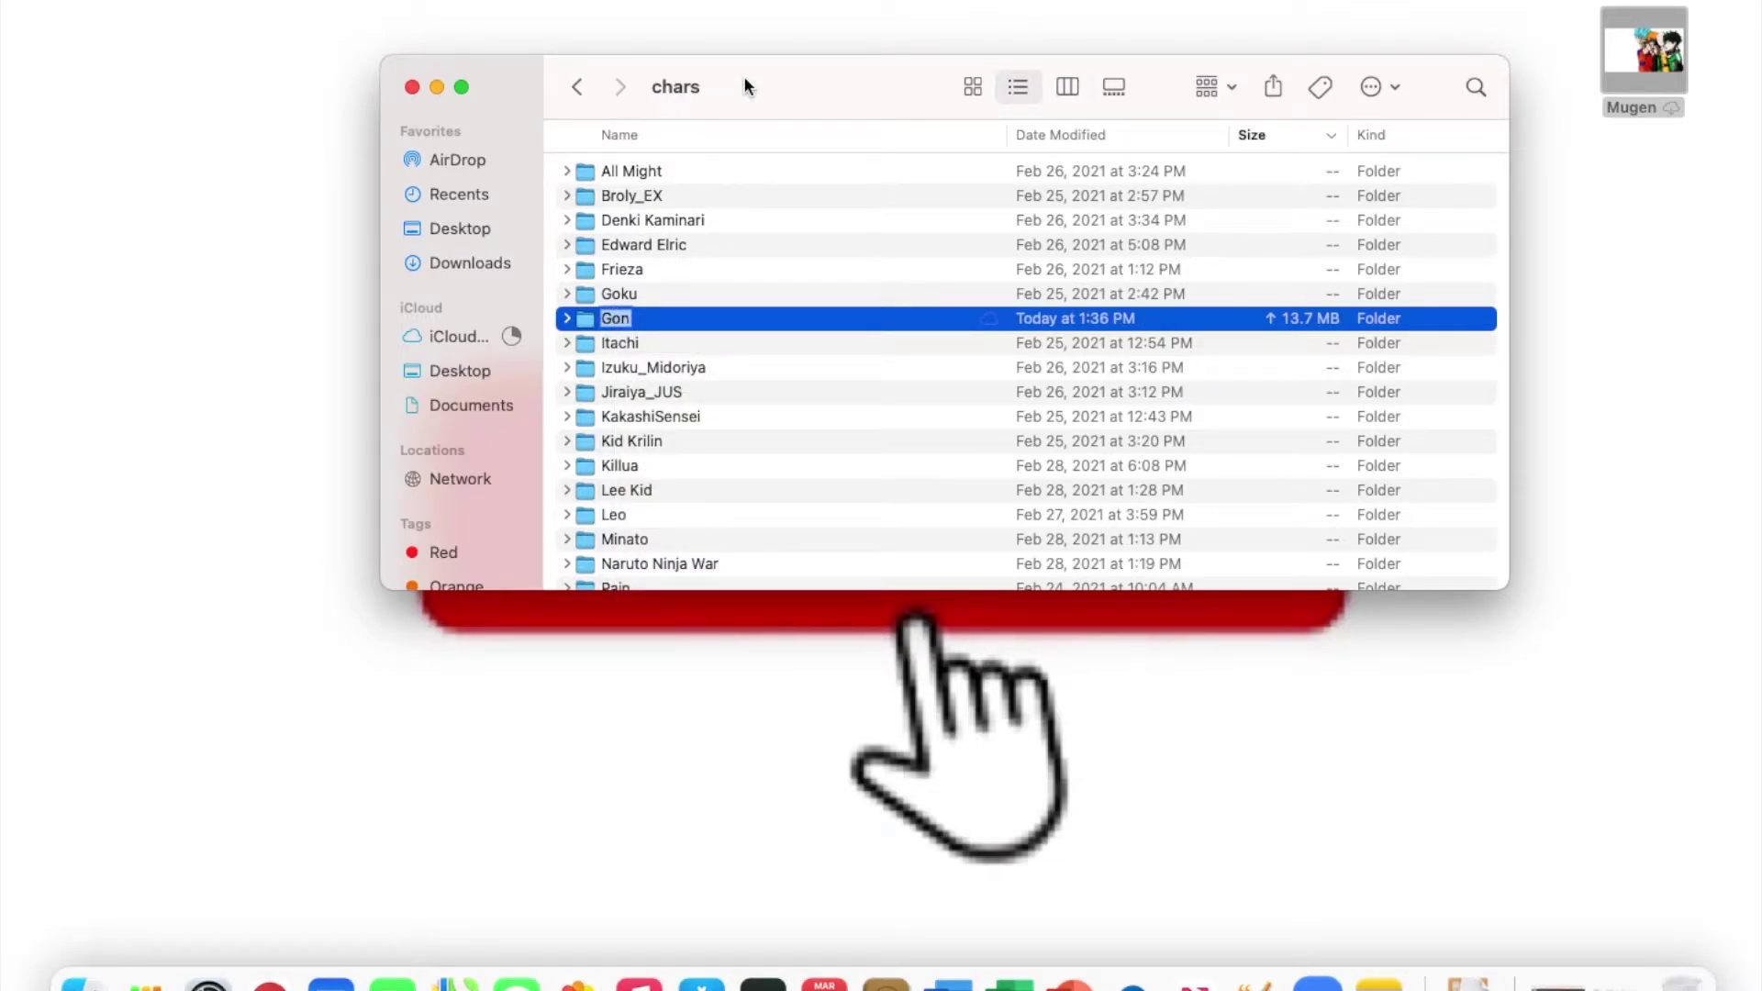
key("Return")
scroll(692, 395, "down", 5)
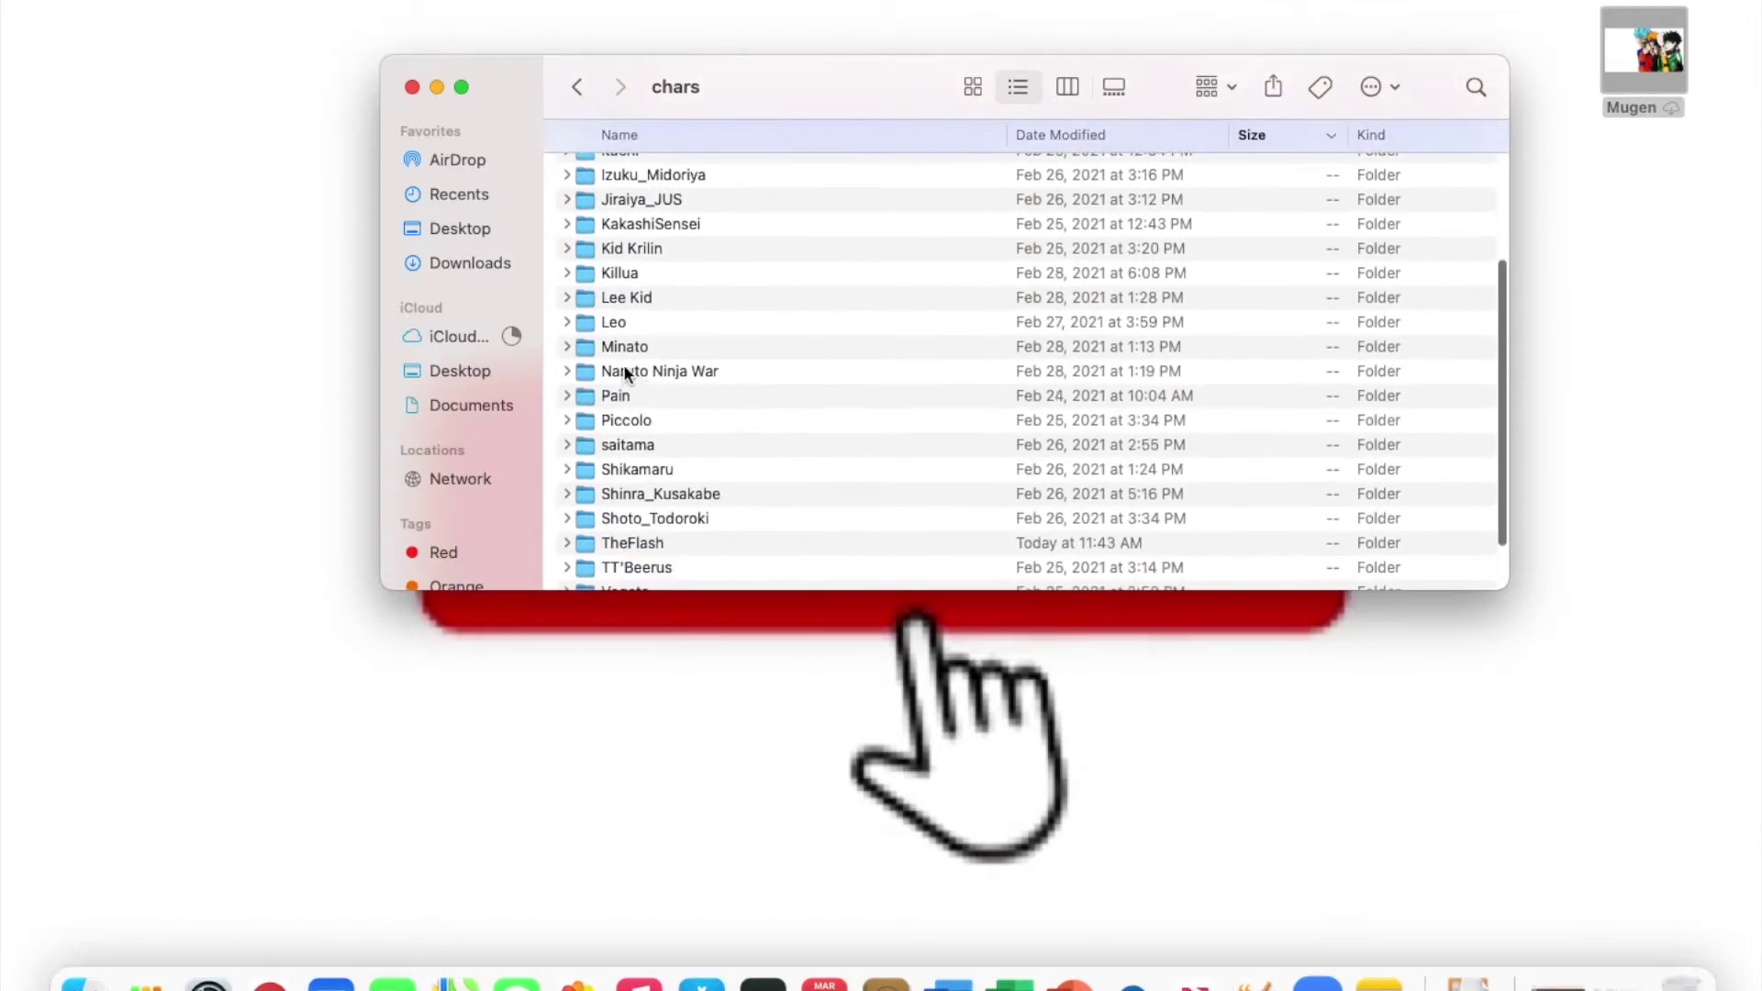
scroll(665, 518, "down", 2)
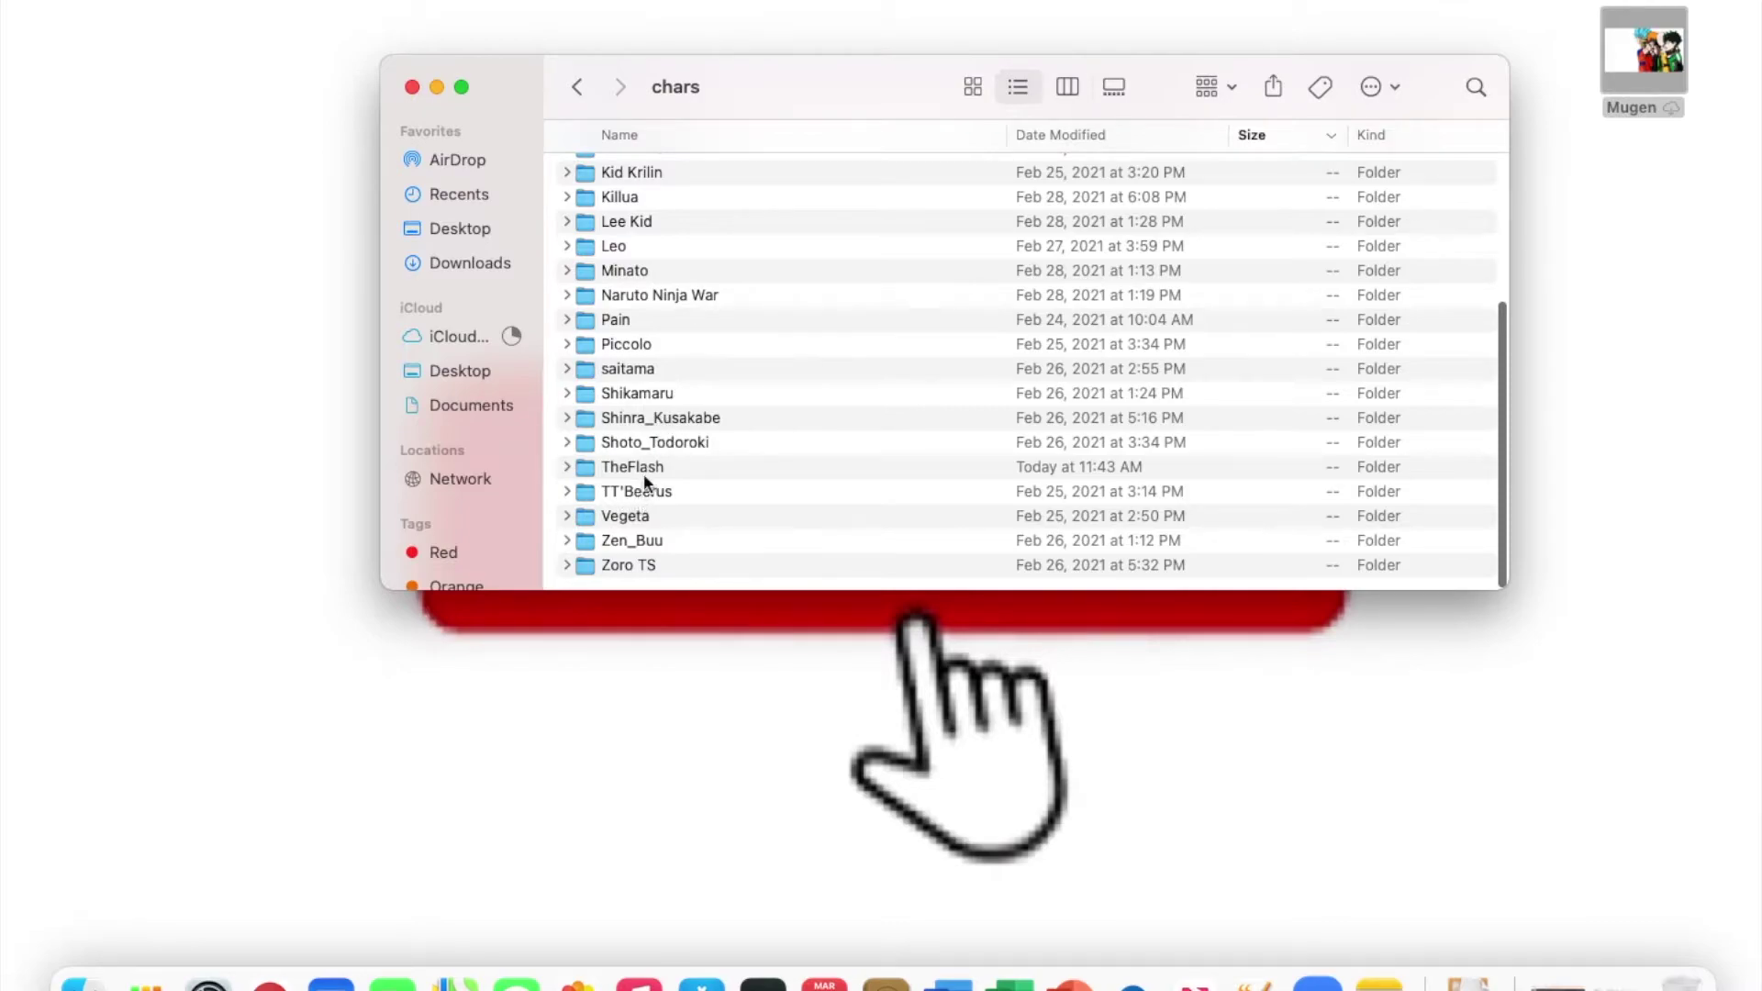
scroll(682, 514, "up", 5)
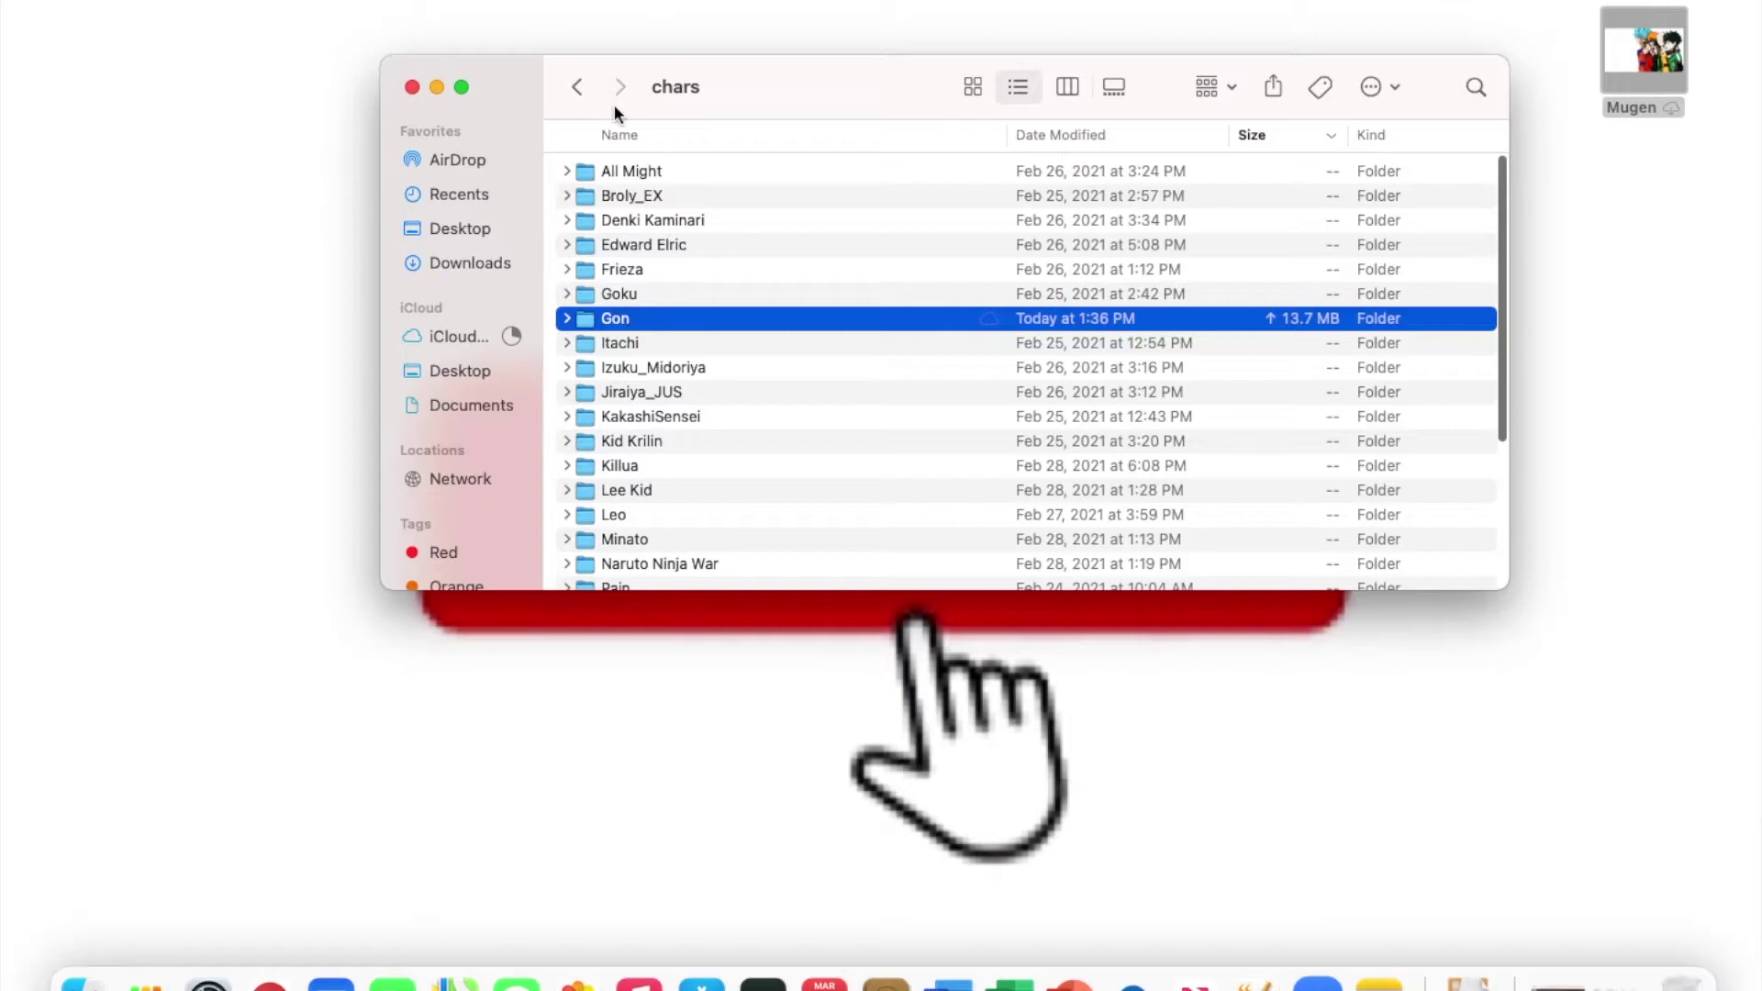
Open the Mugen data folder and open select.def with TextEdit.
left_click(579, 88)
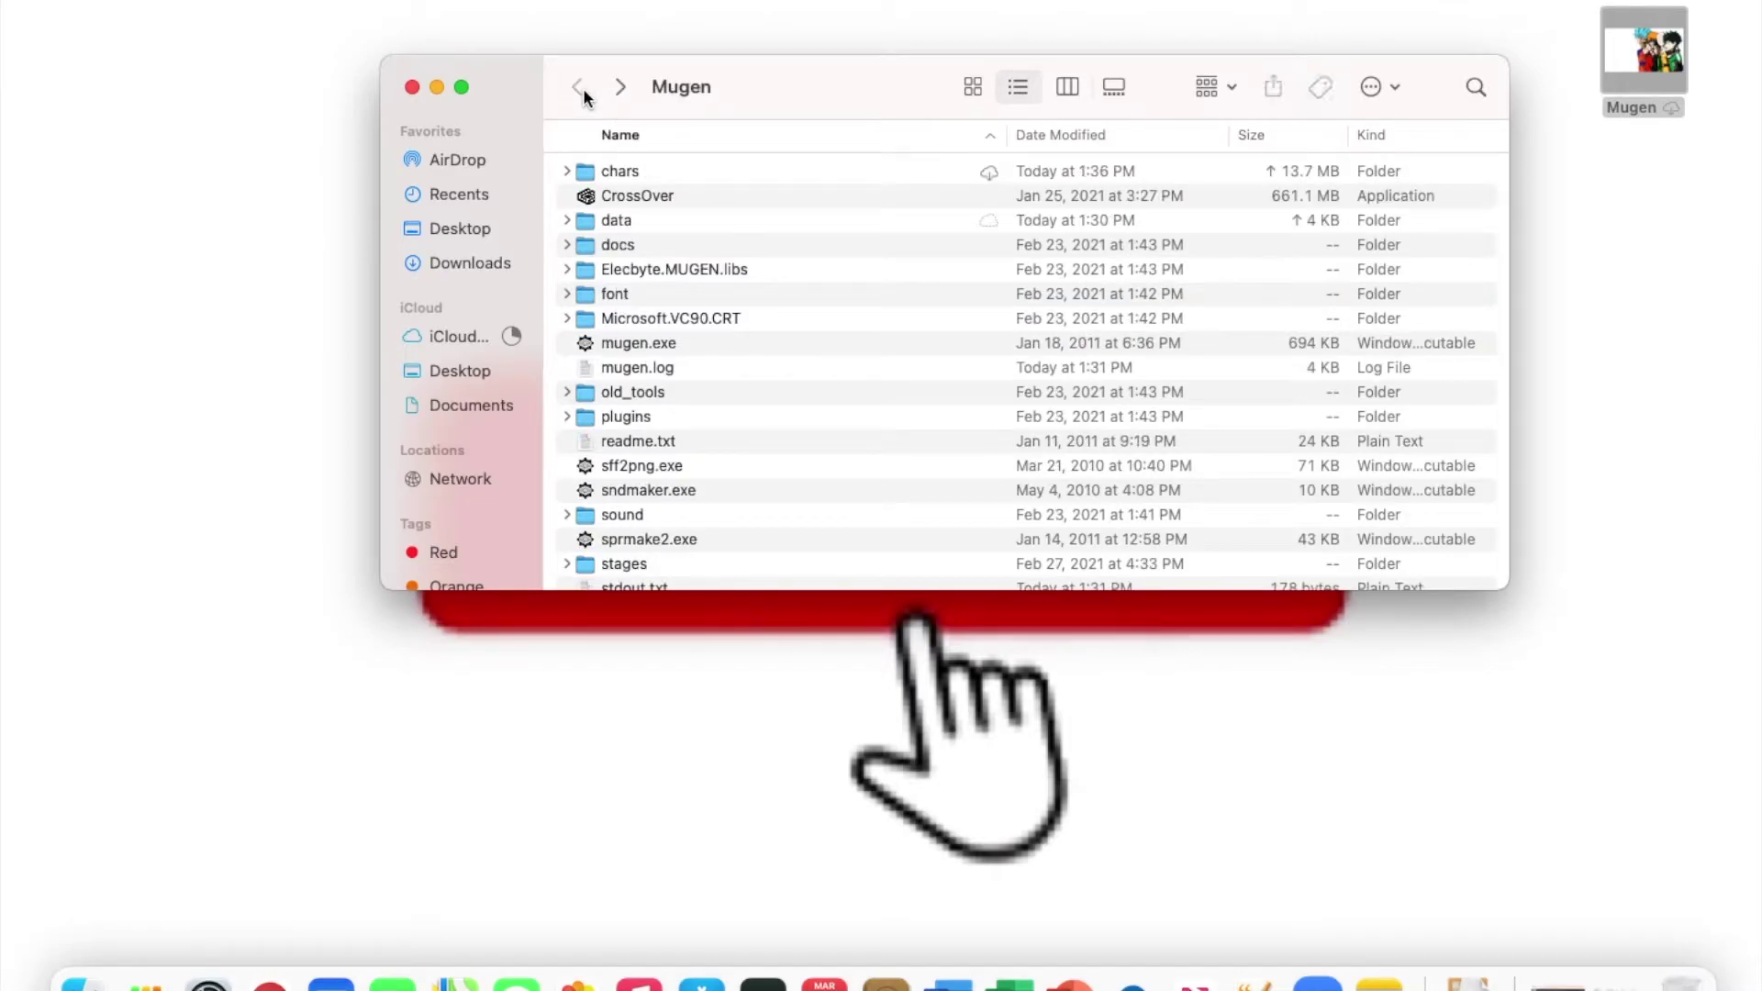
double_click(608, 221)
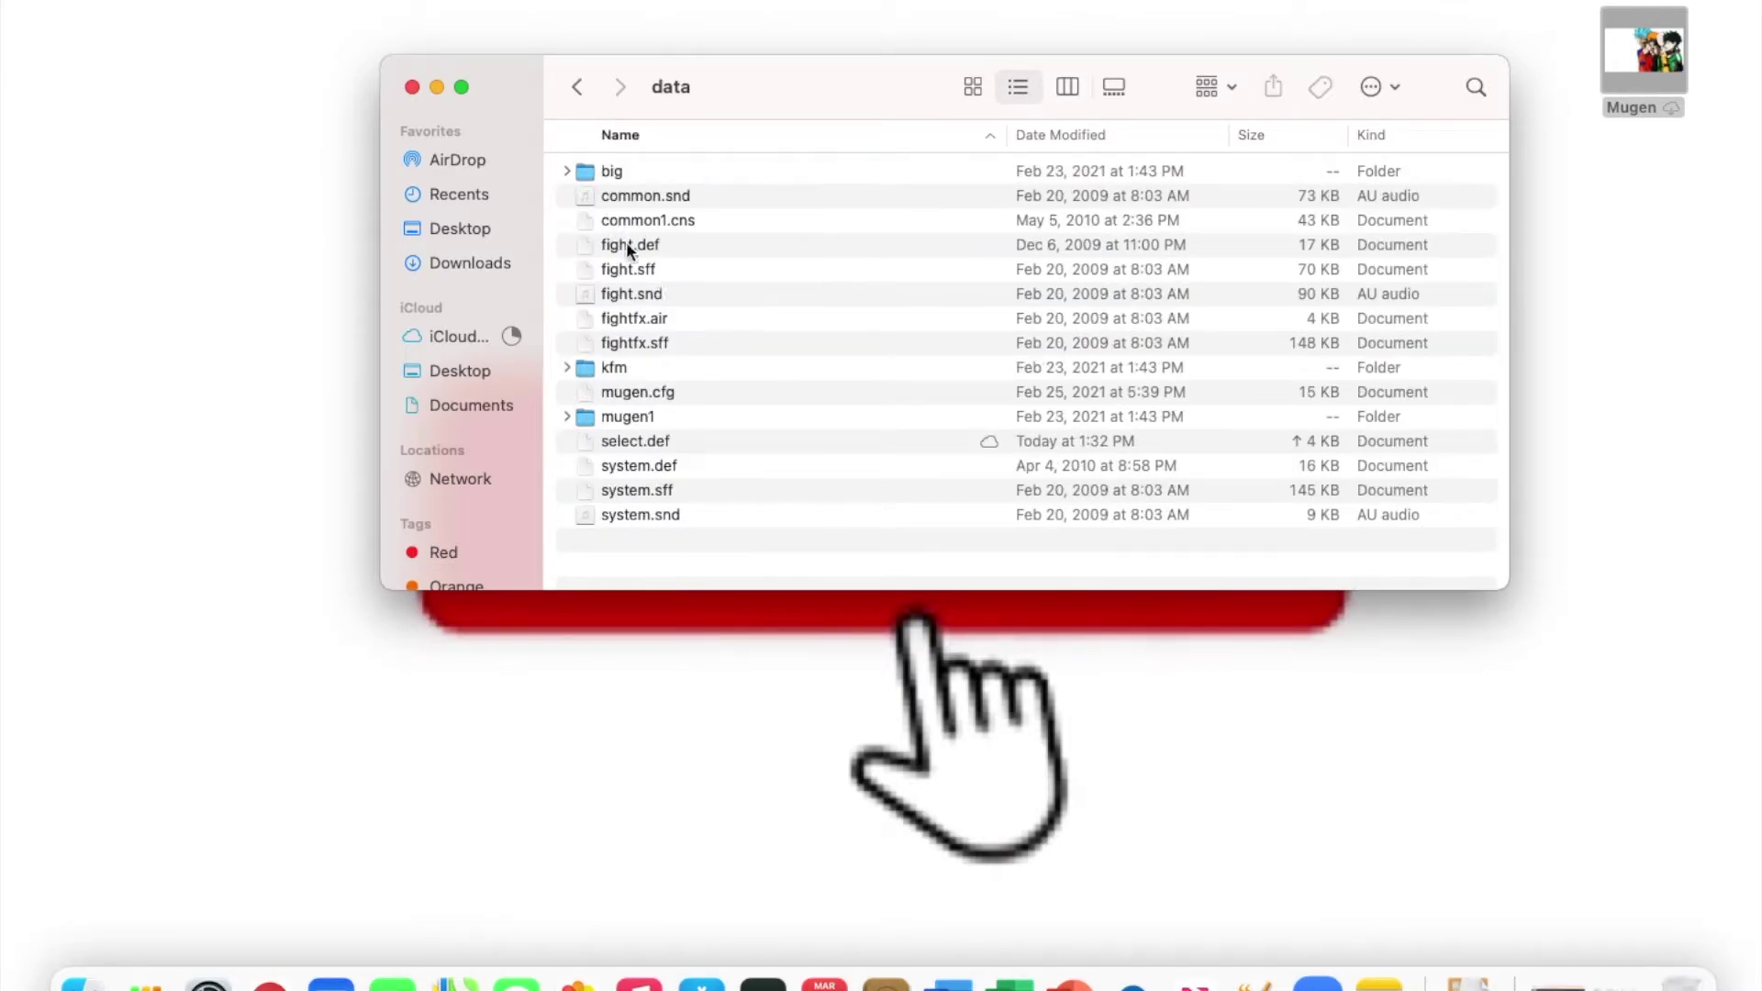
double_click(625, 439)
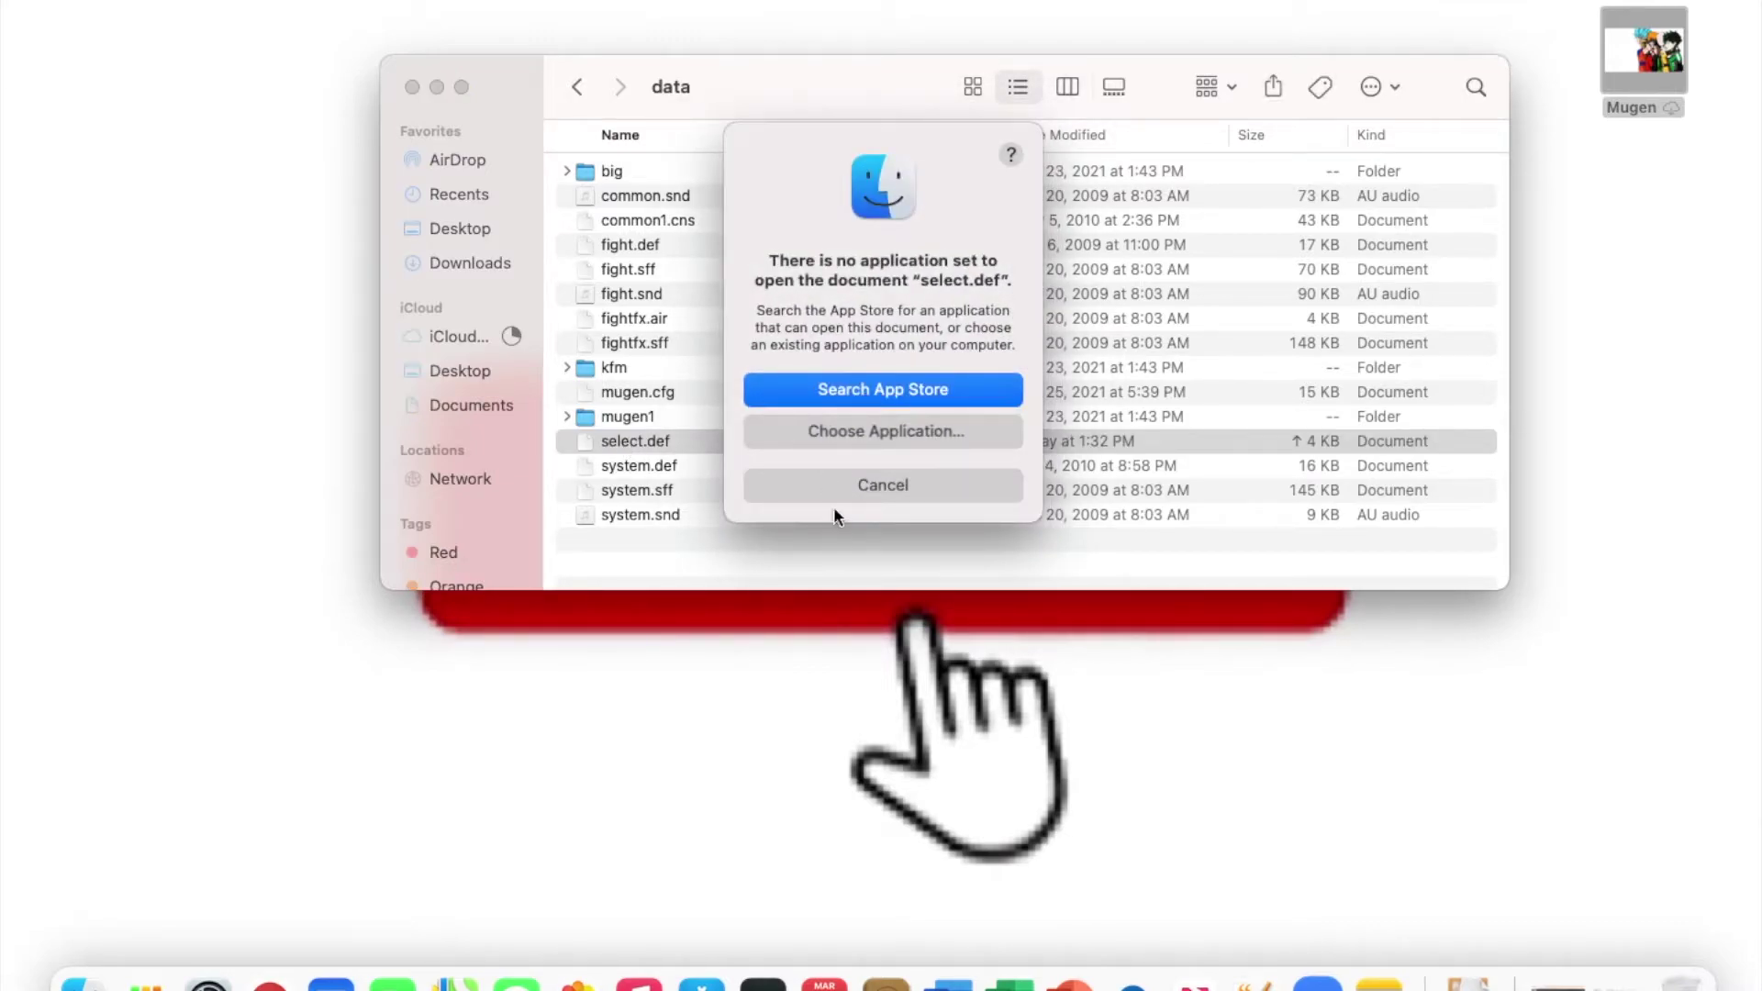
left_click(835, 498)
right_click(690, 436)
mouse_move(817, 477)
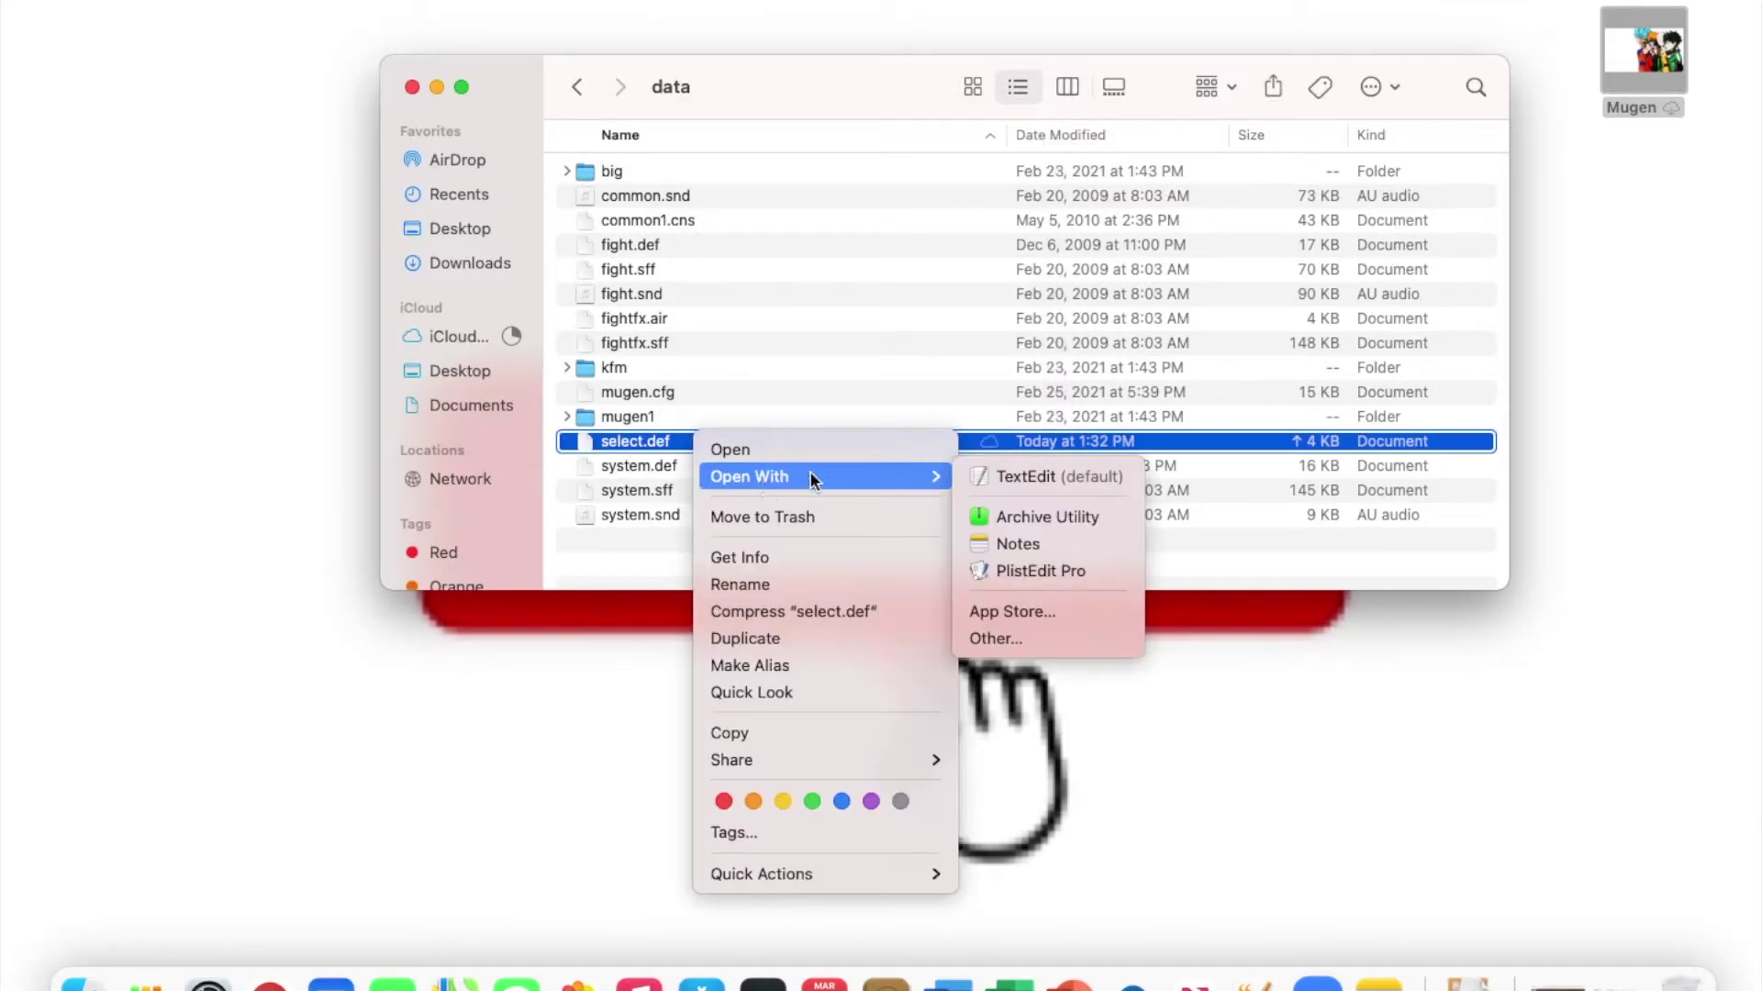
left_click(1015, 477)
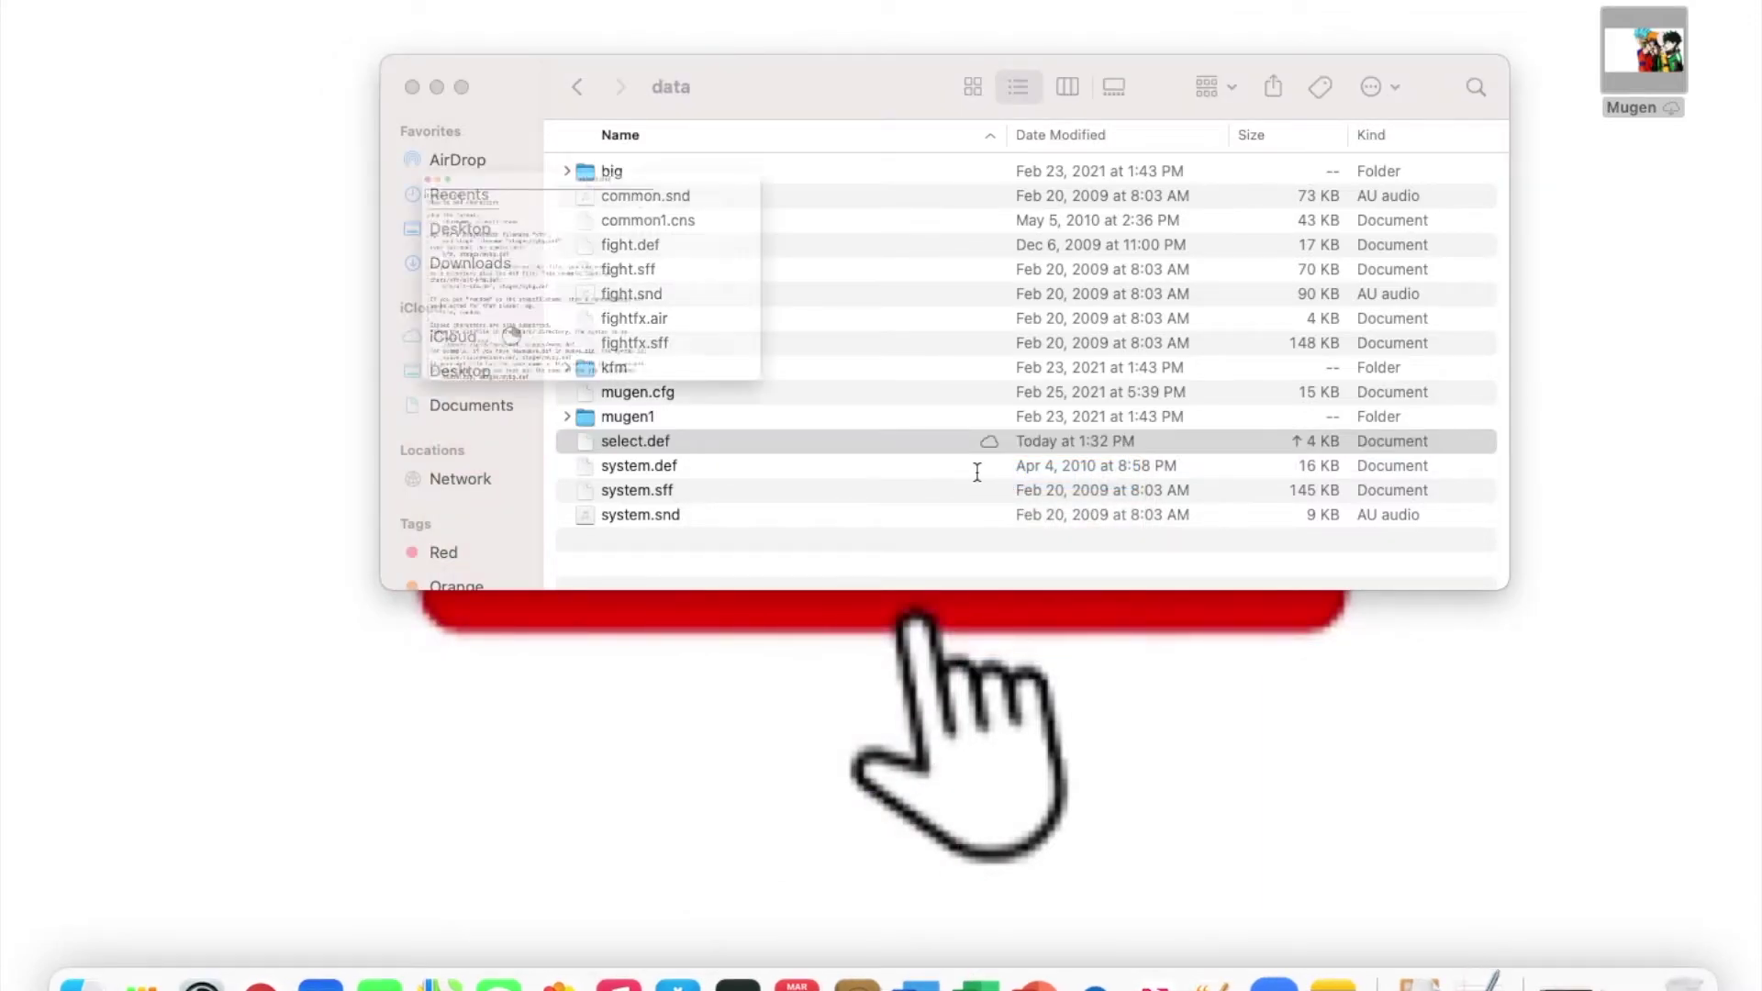
Add Gon after TheFlash in select.def, save it, and close TextEdit.
scroll(593, 370, "down", 15)
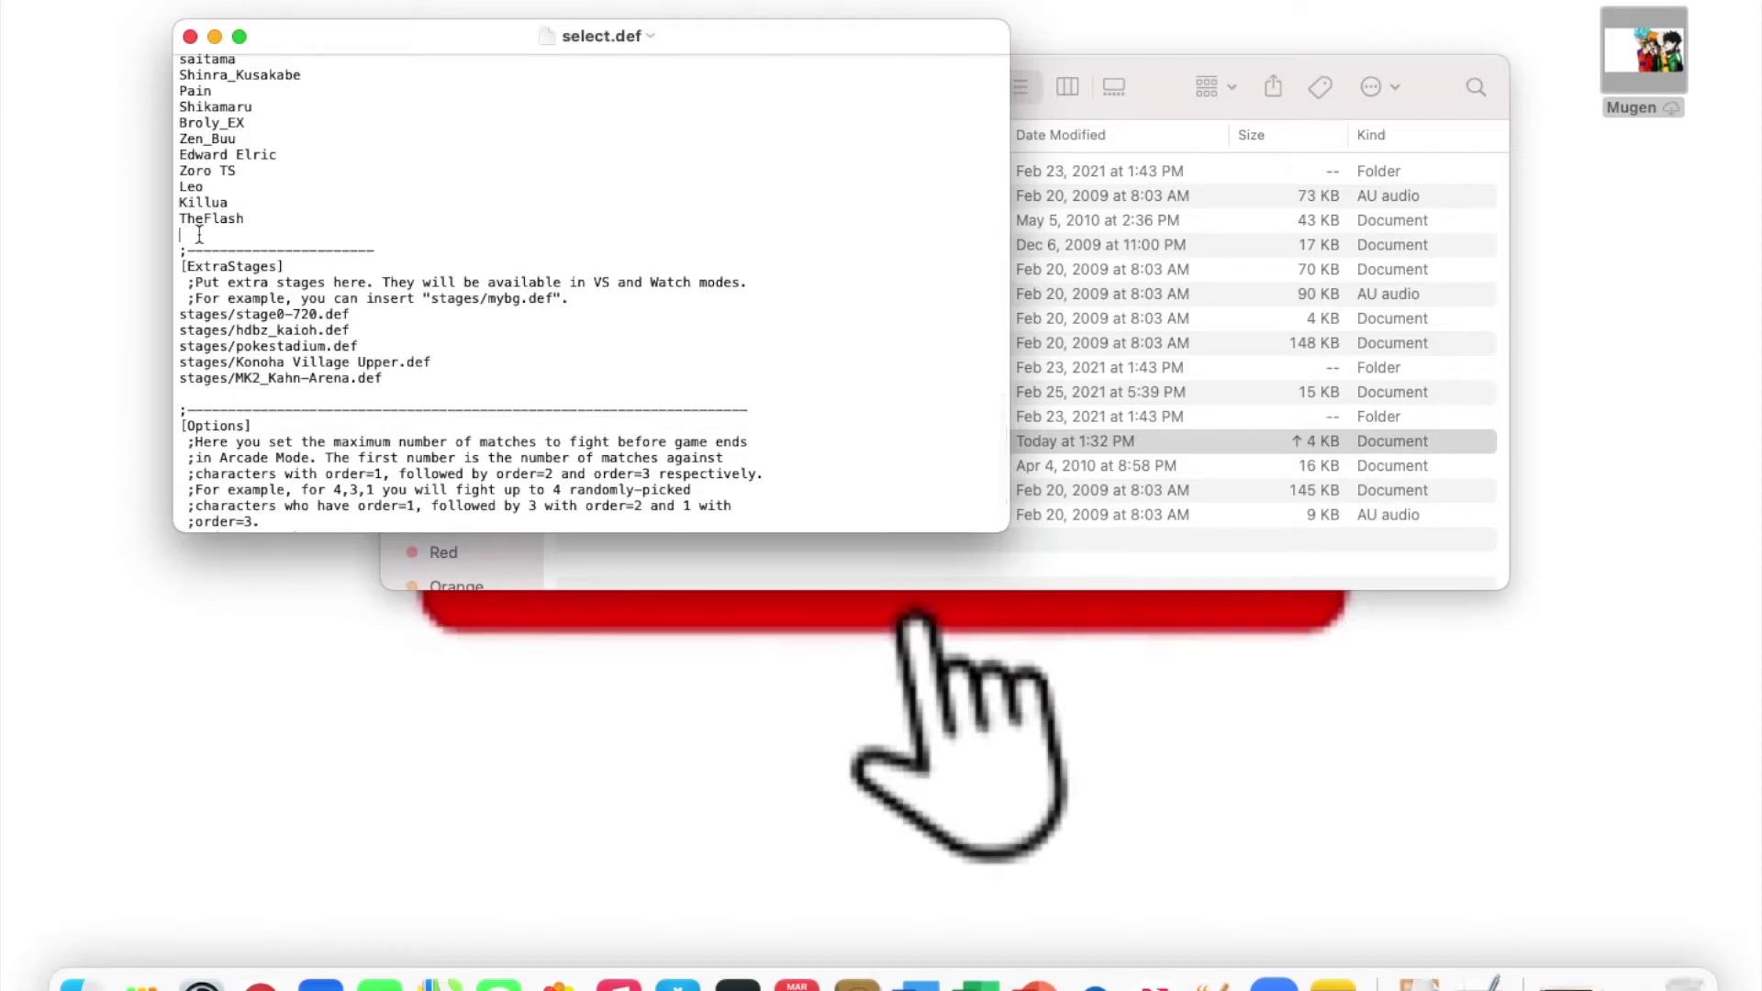
type("Gon")
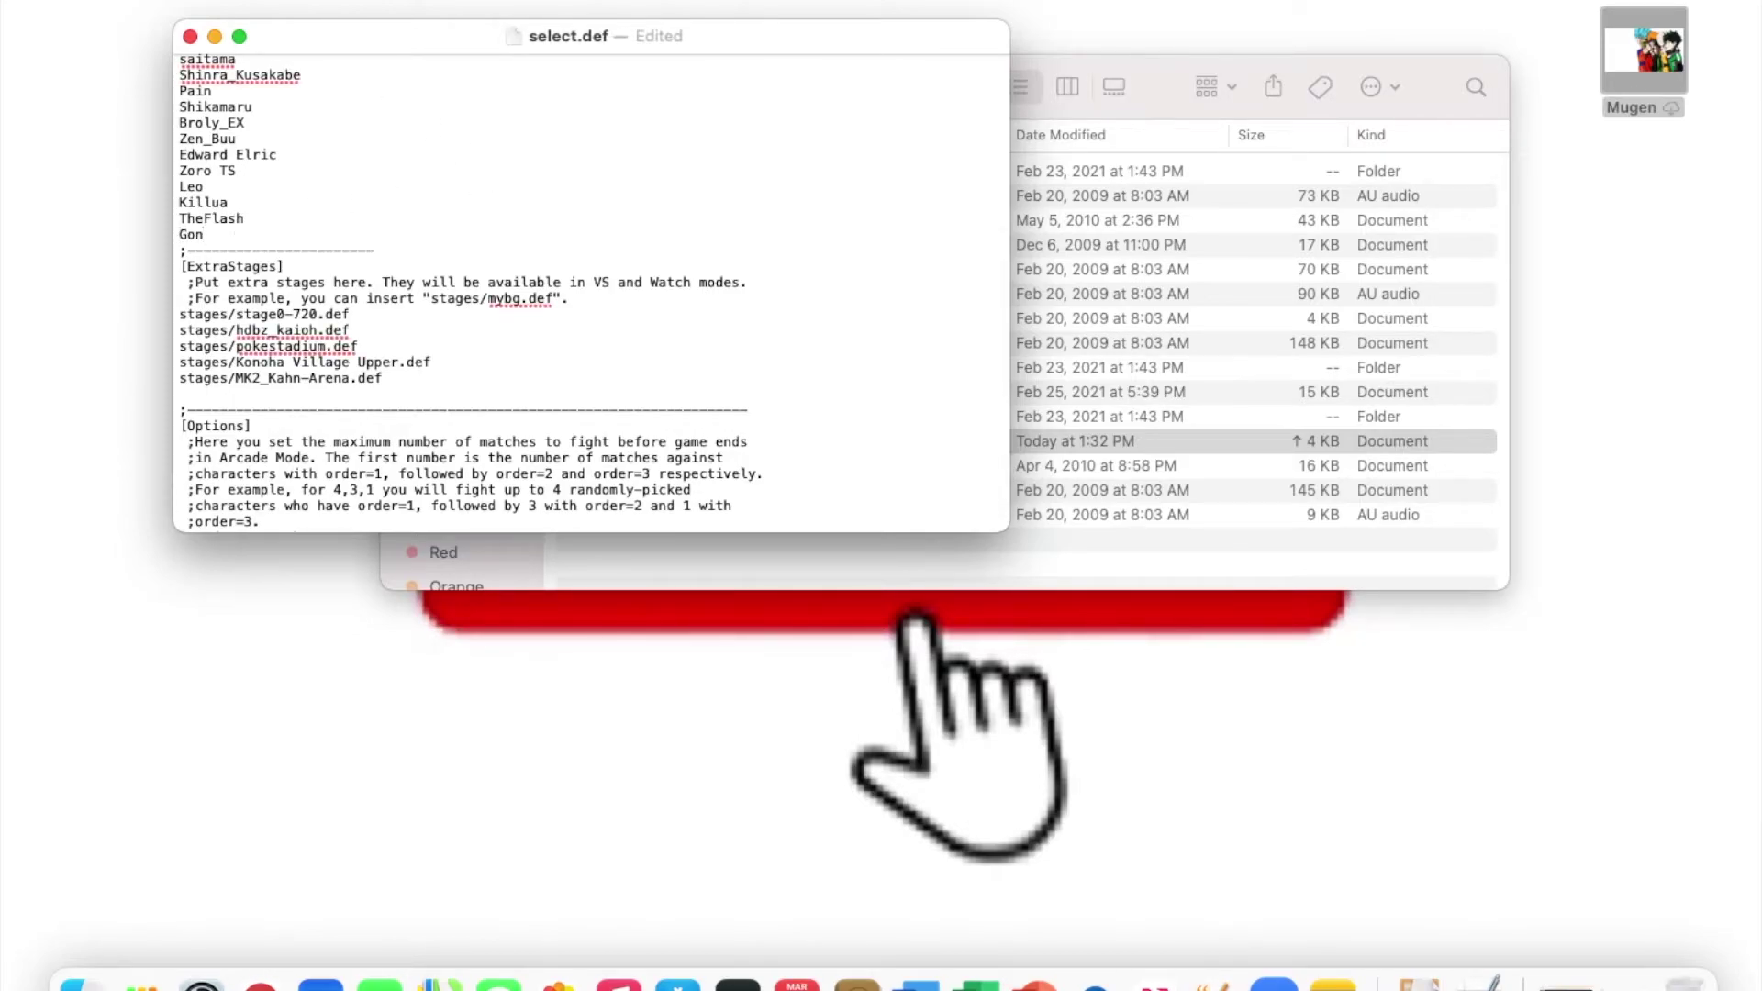
left_click(151, 2)
left_click(189, 112)
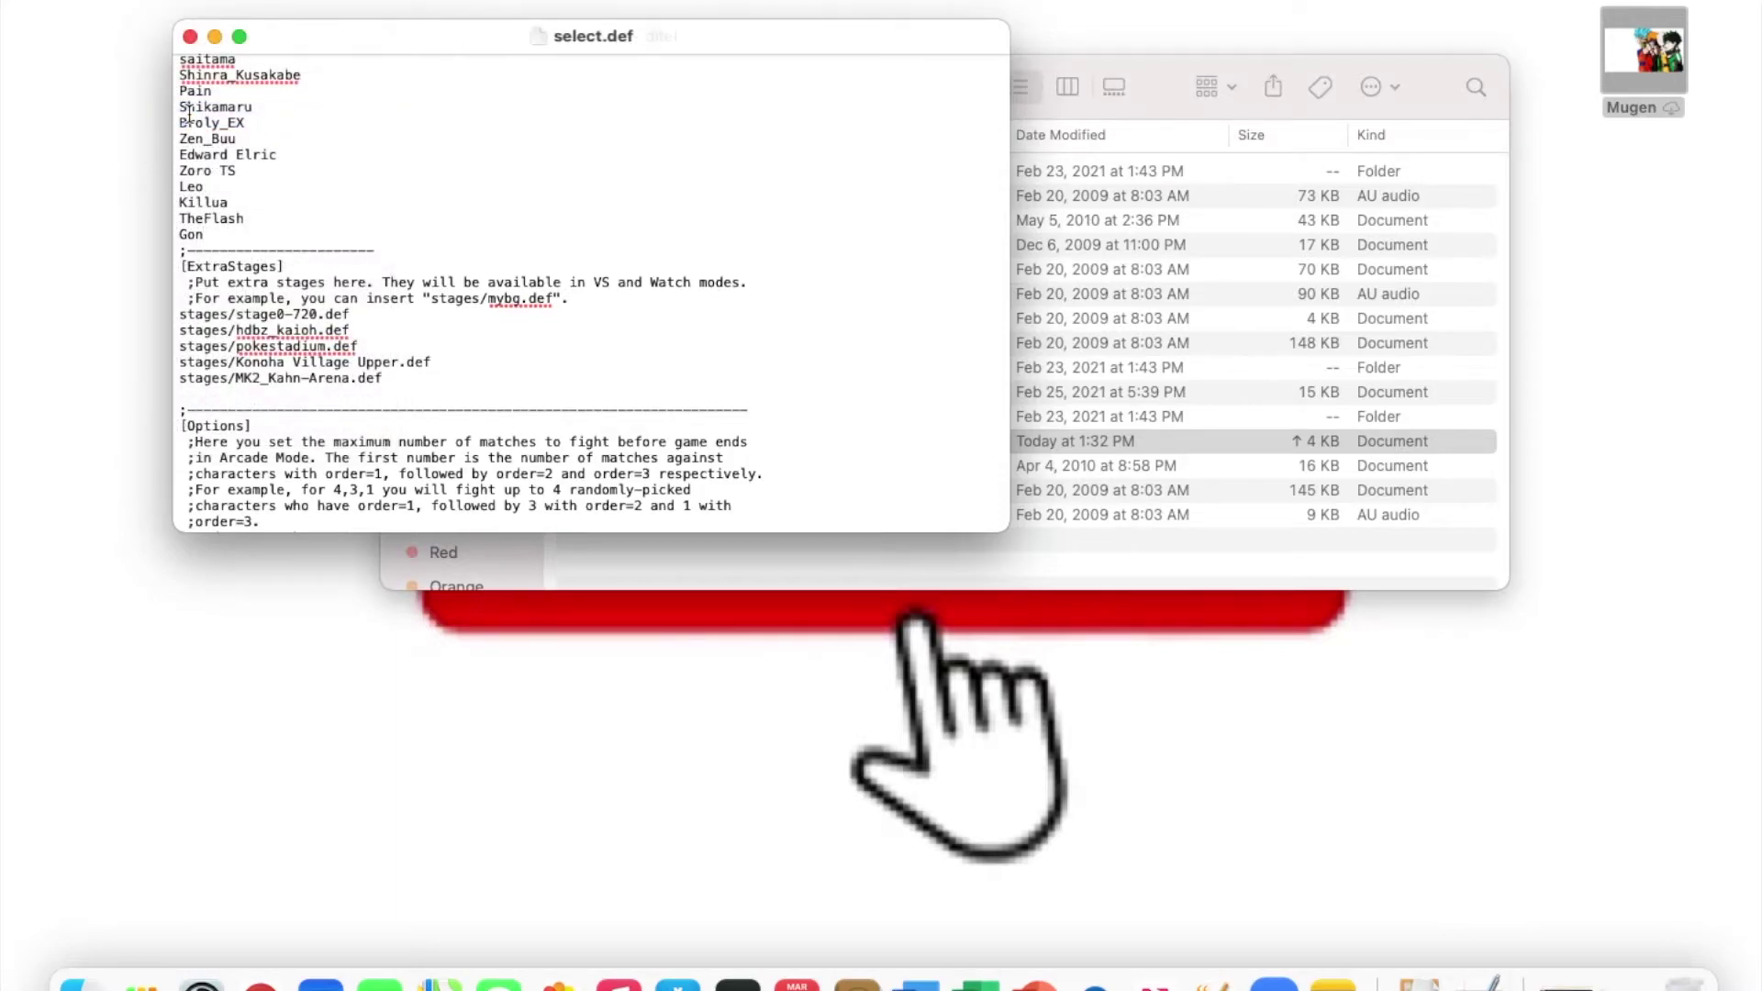
left_click(193, 6)
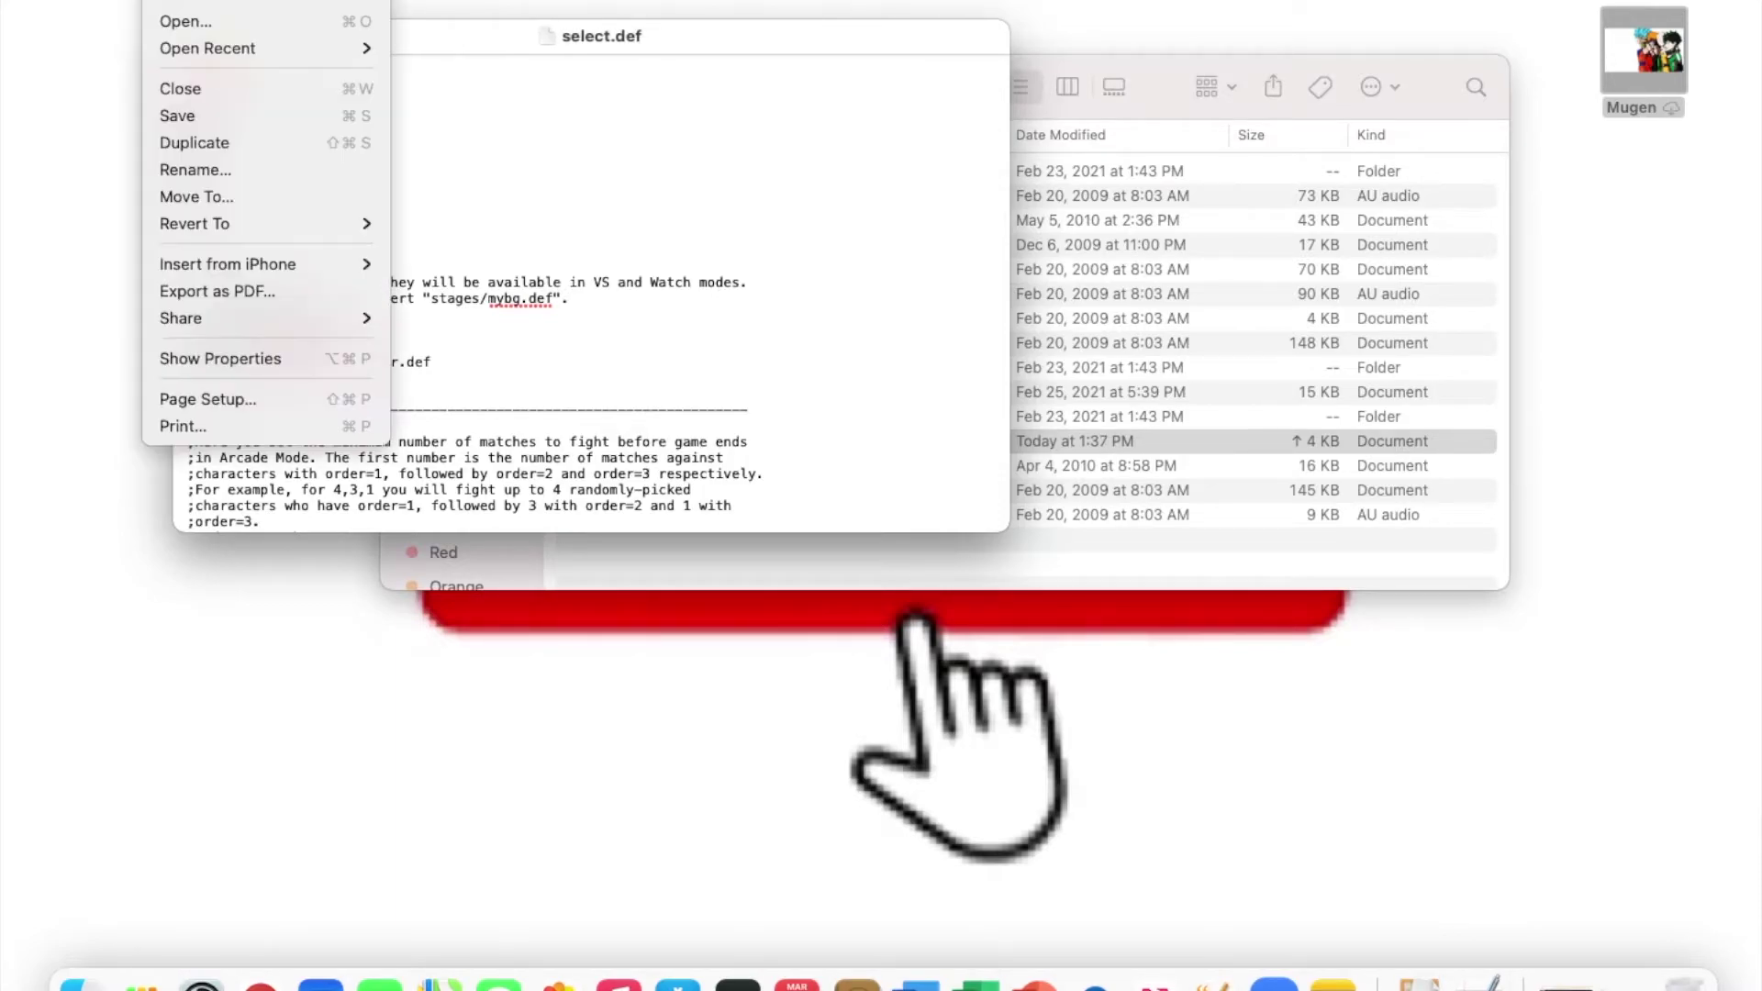
left_click(189, 117)
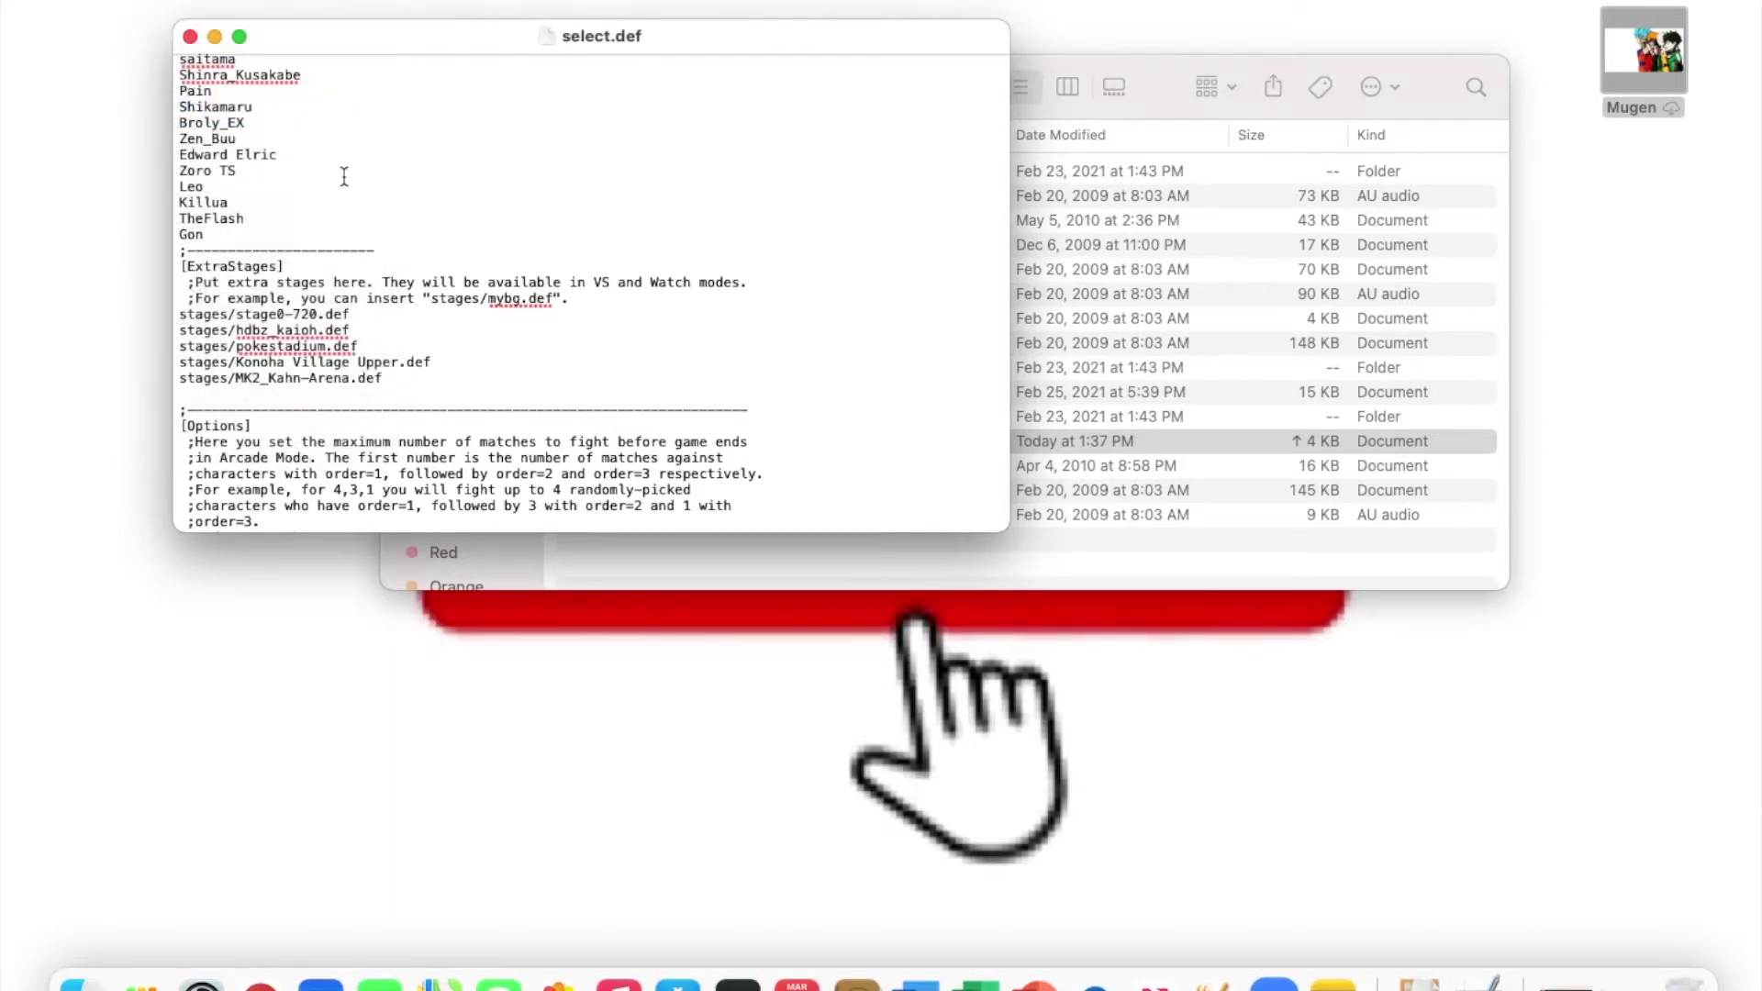
left_click(190, 37)
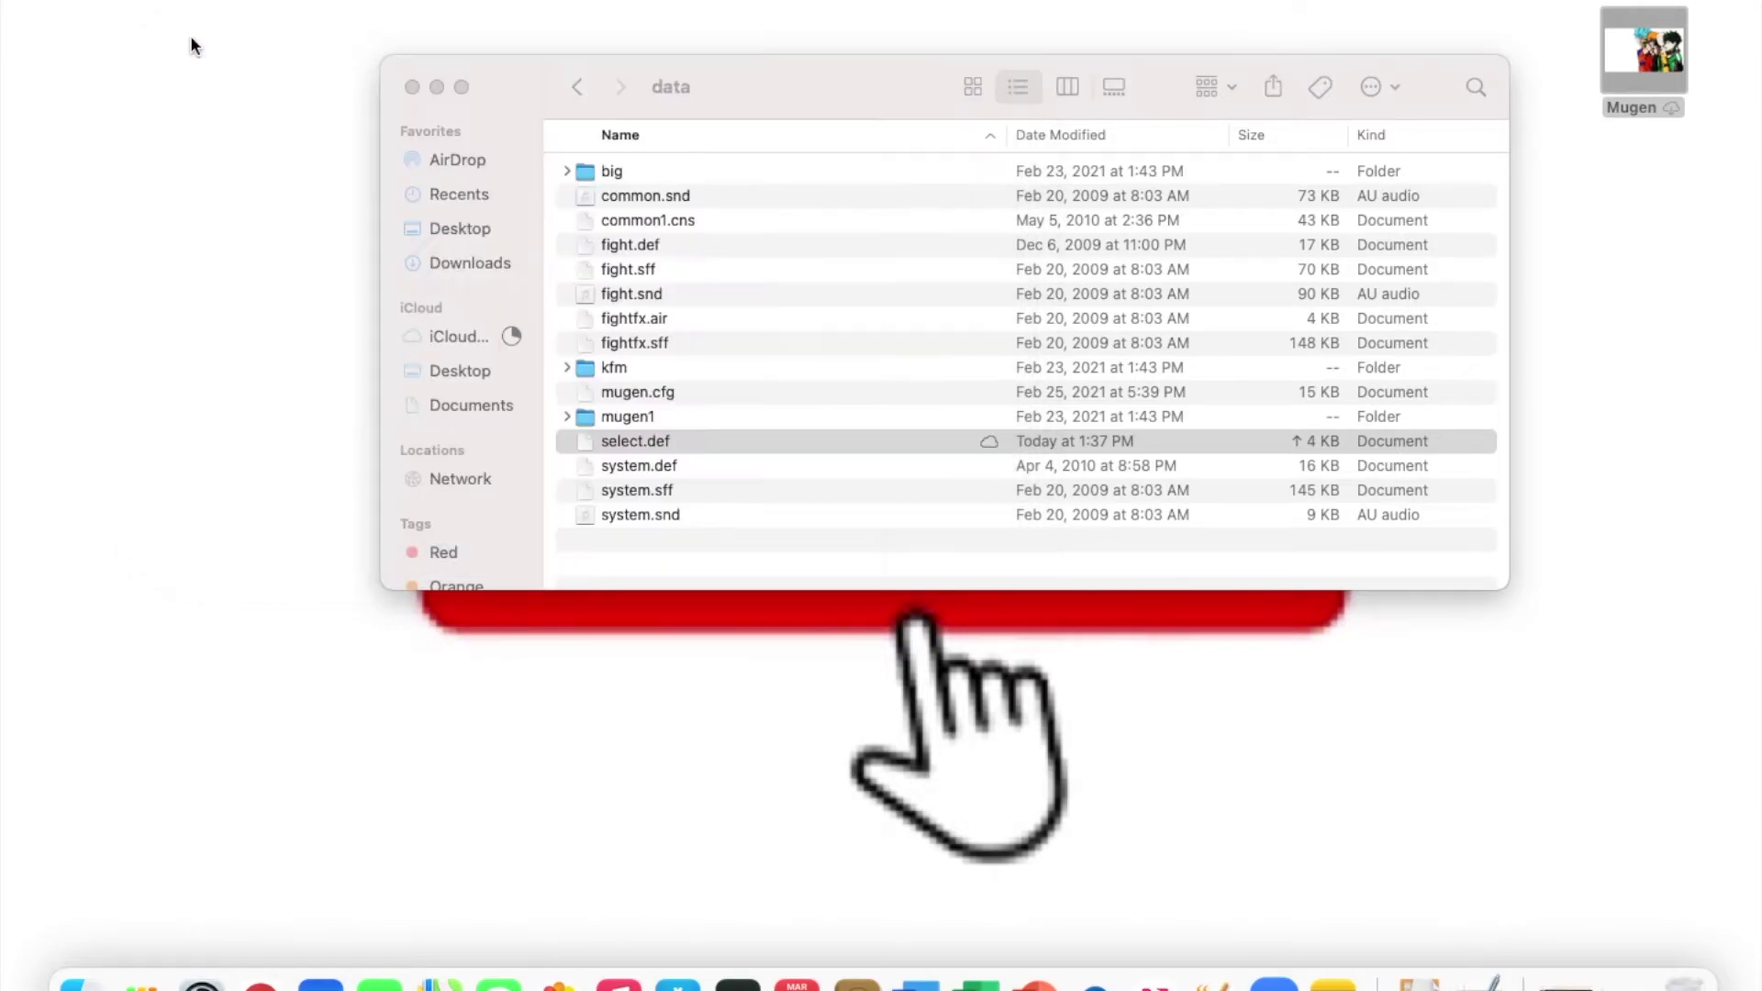
Launch CrossOver from the Mugen folder, dismissing the trial notice.
left_click(577, 88)
double_click(654, 198)
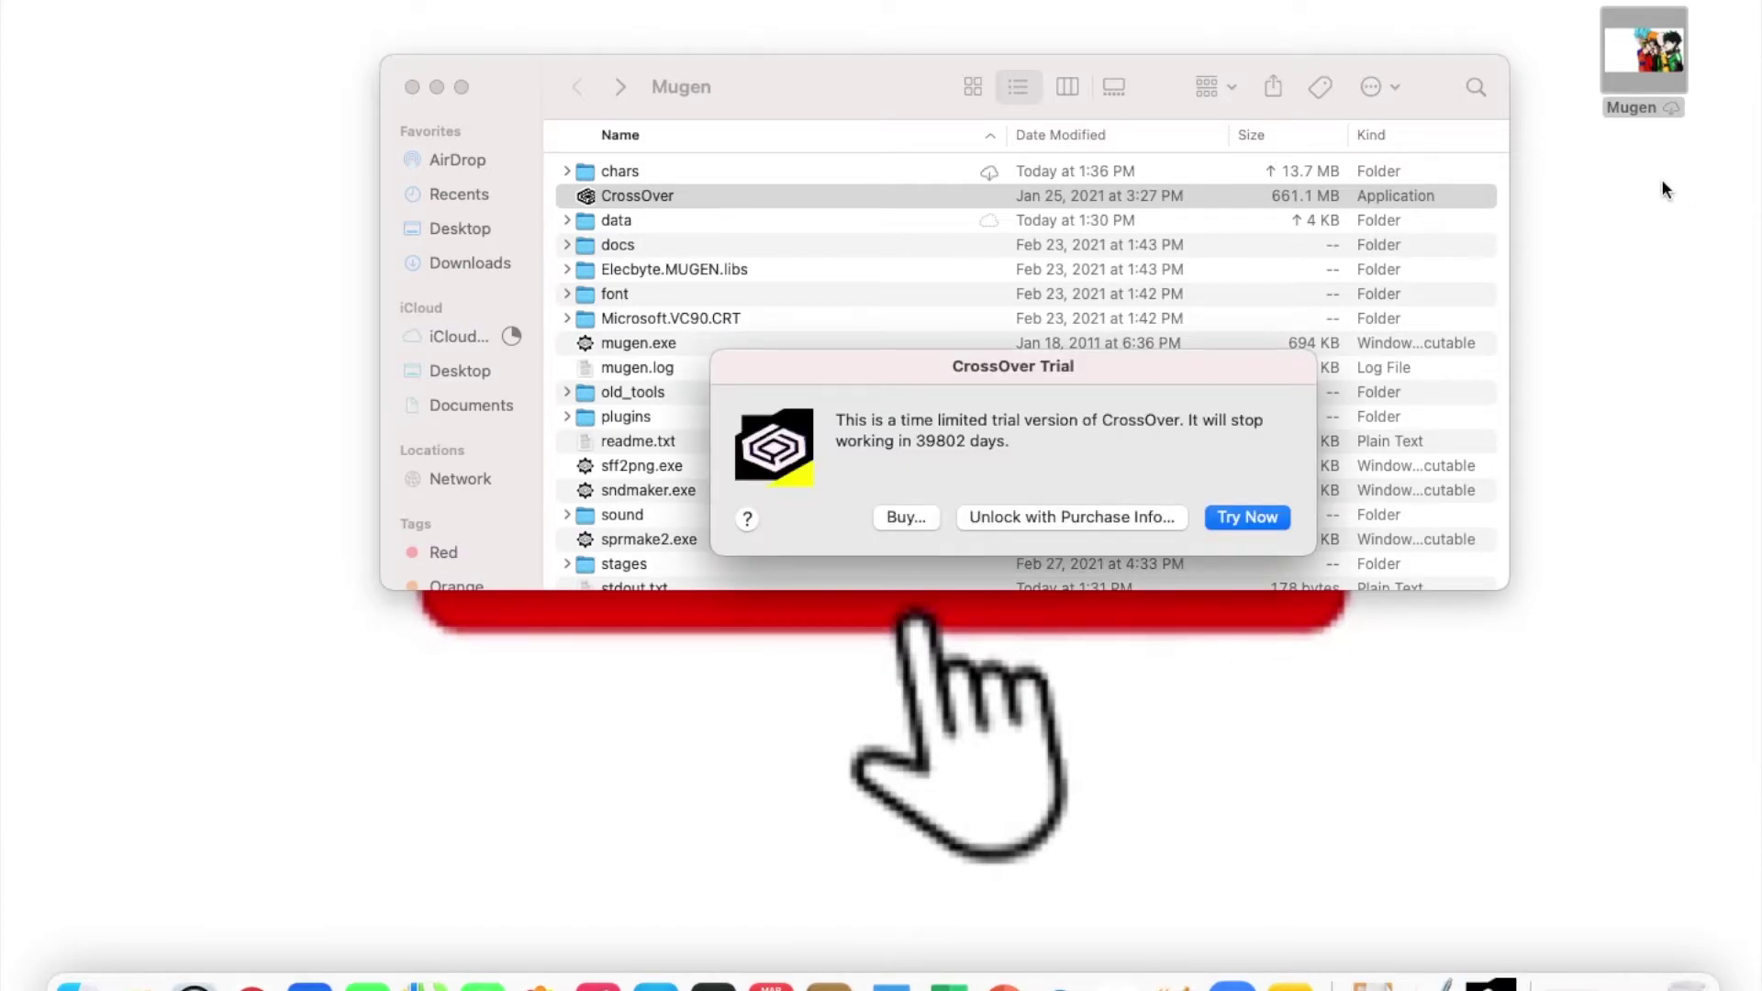
left_click(1247, 519)
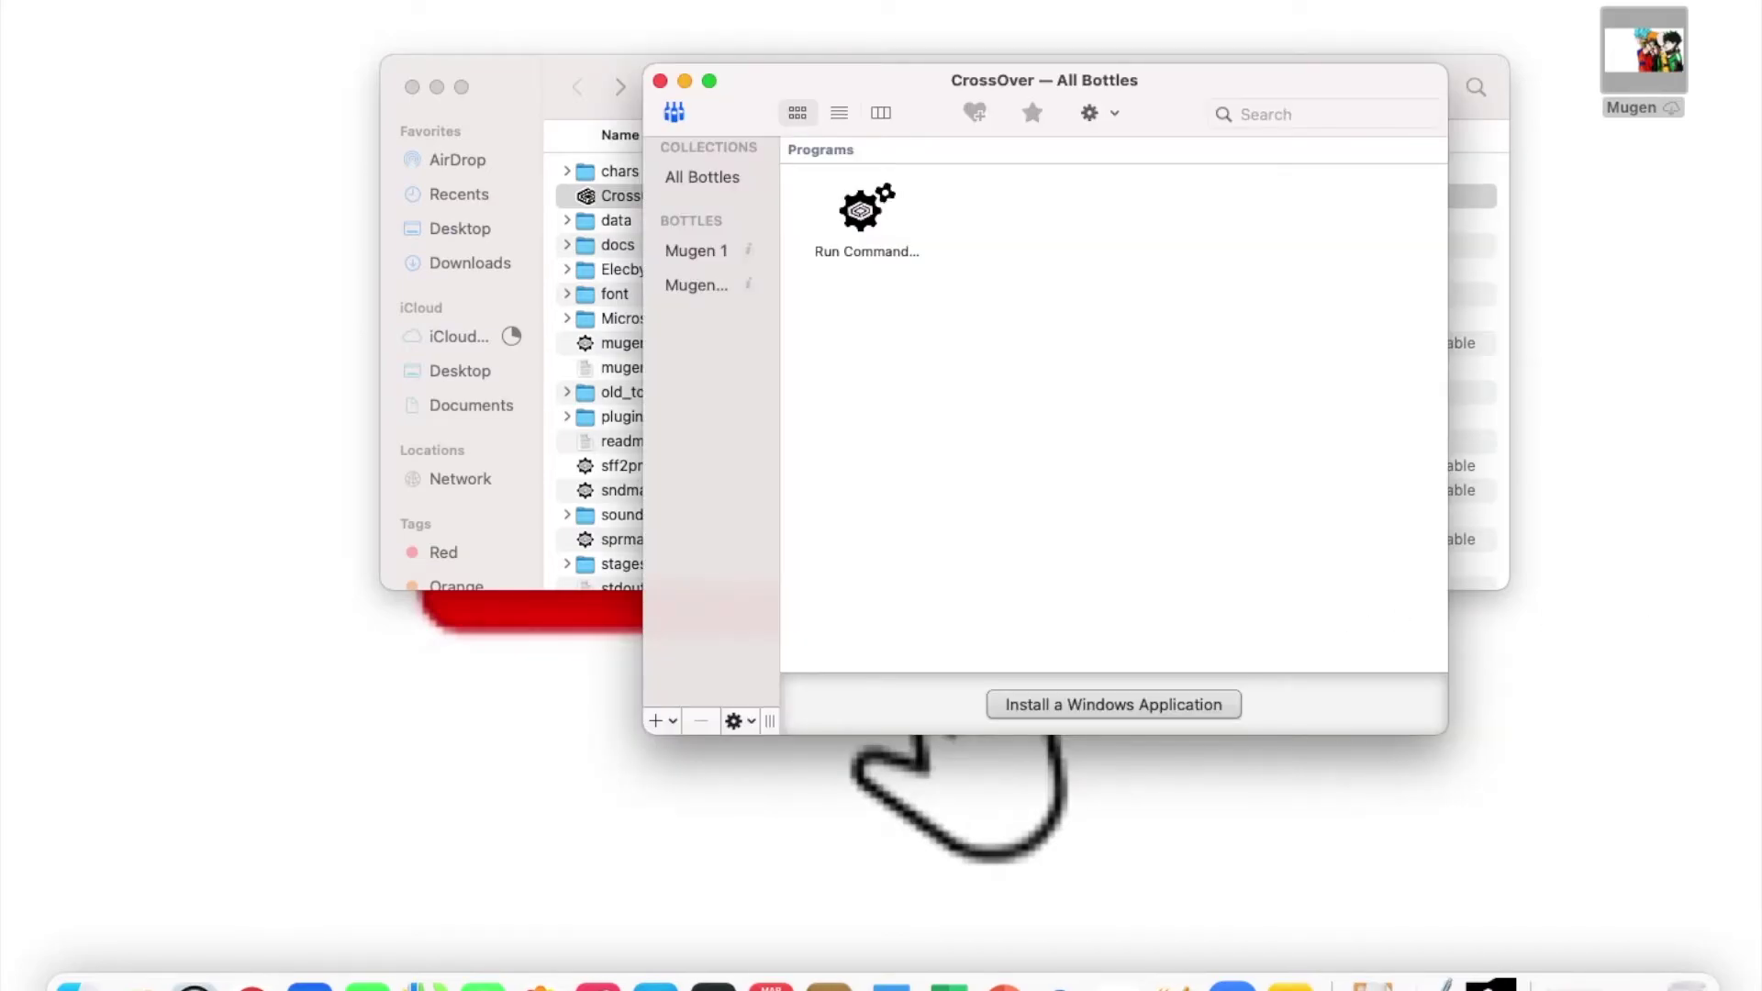
Start a Run Command for the Mugen 1 bottle, searching for mugen.exe.
double_click(824, 253)
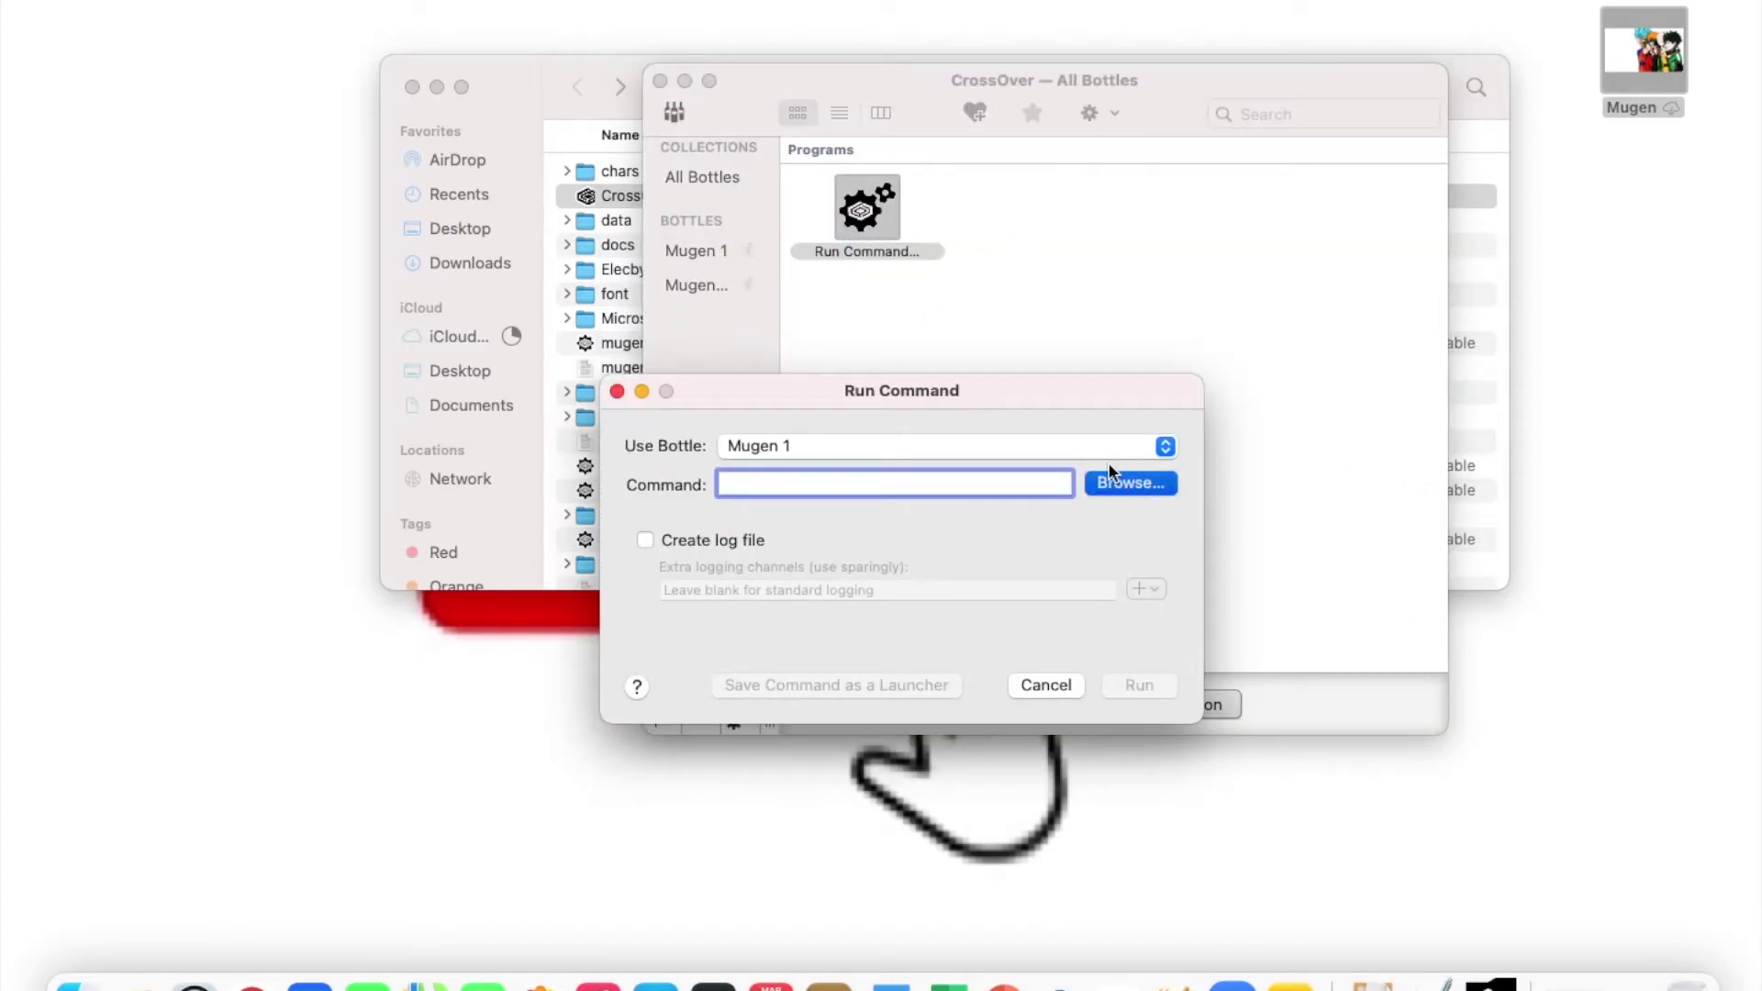
left_click(1129, 479)
left_click(1205, 471)
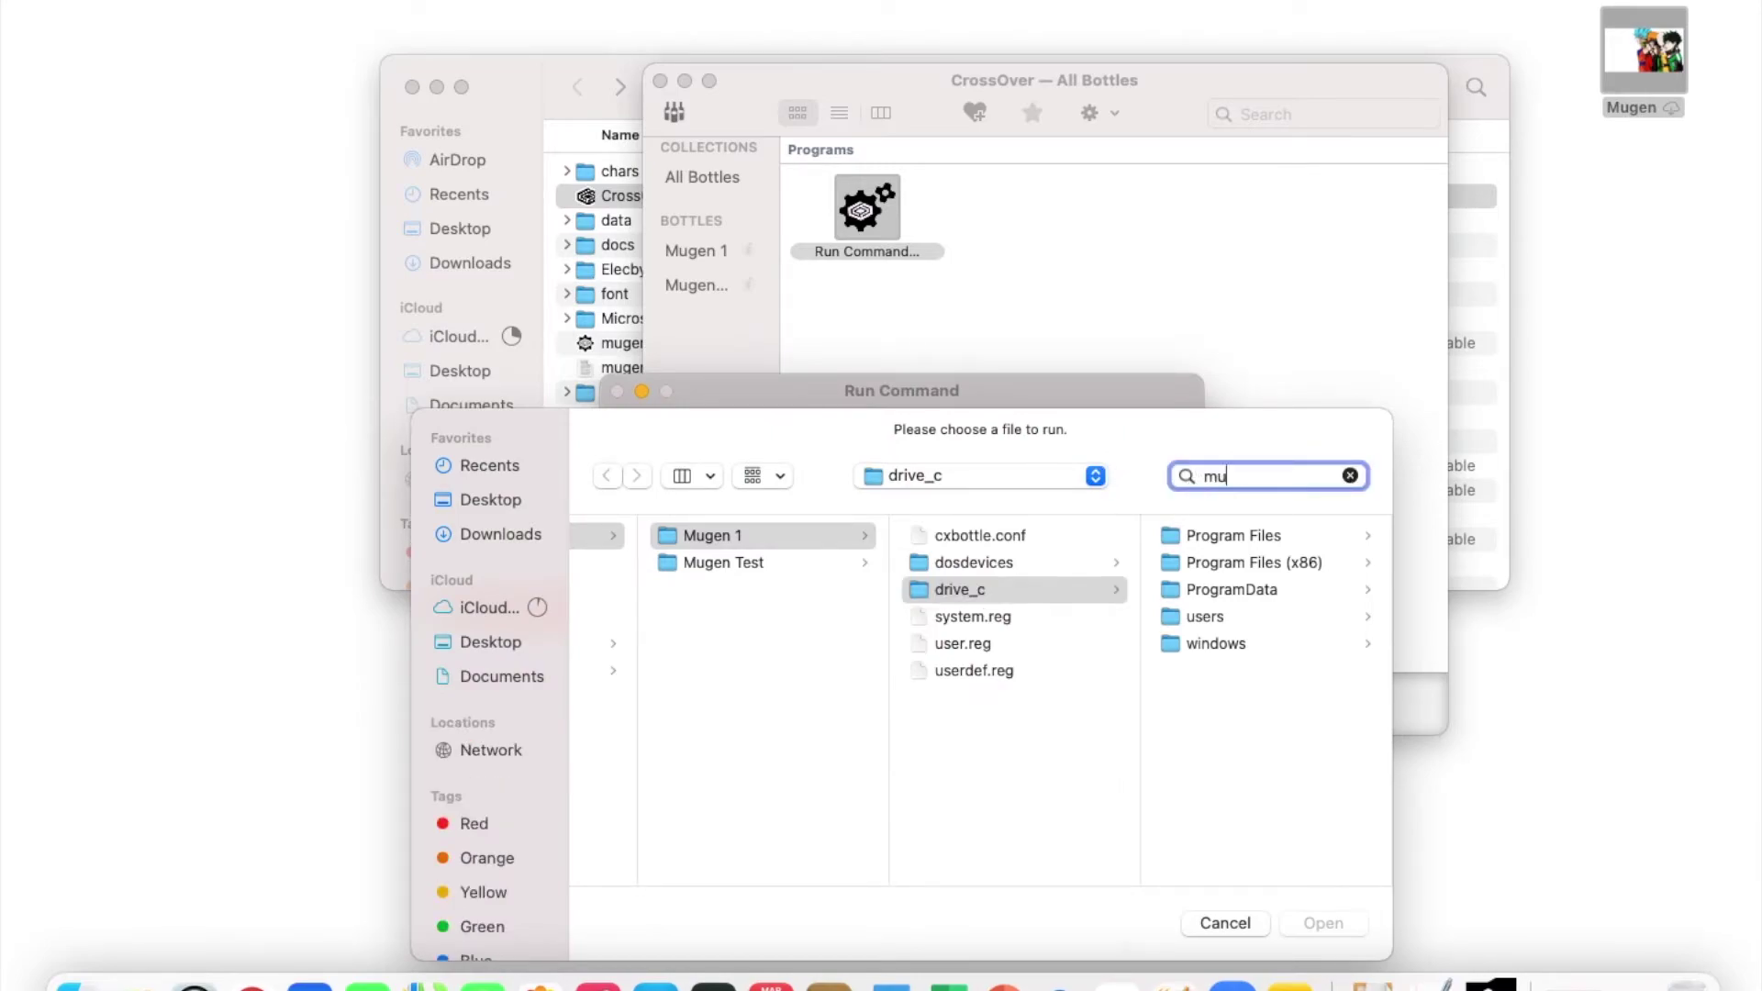
type("mugen.exe")
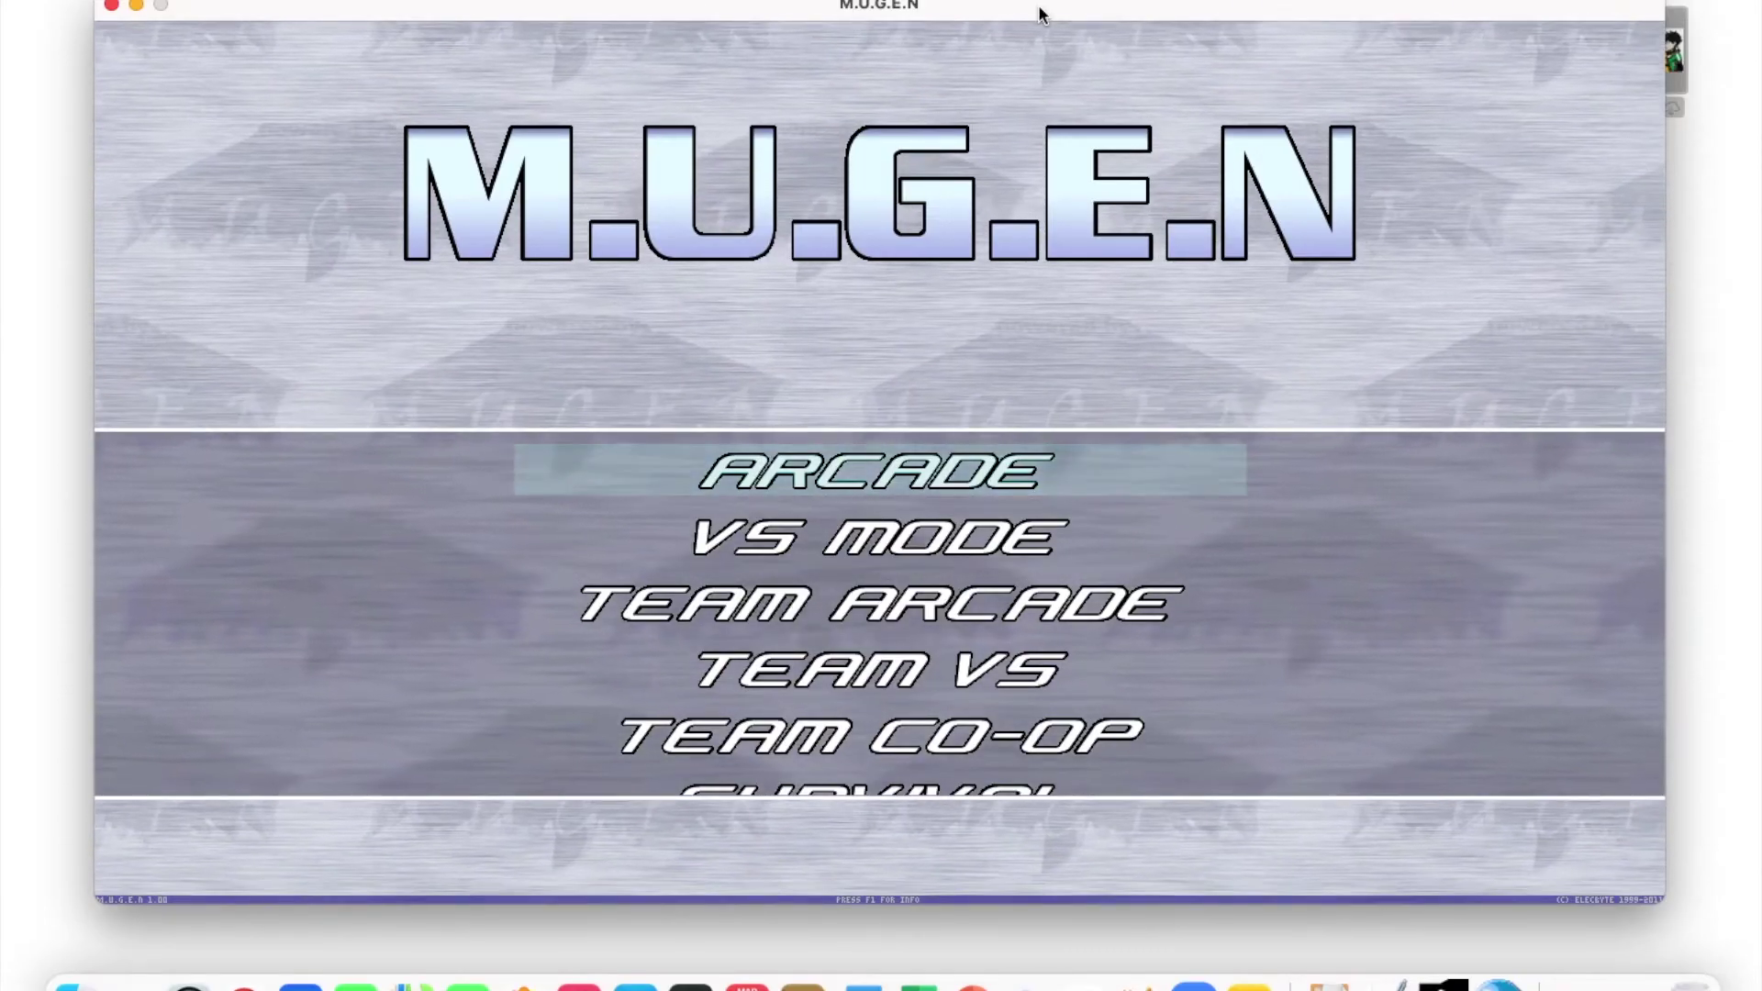
Choose Training from the M.U.G.E.N main menu and select Gon as player one.
key("Down")
key("Down")
key("Down")
key("Down")
key("Down")
key("Down")
key("Down")
key("Down")
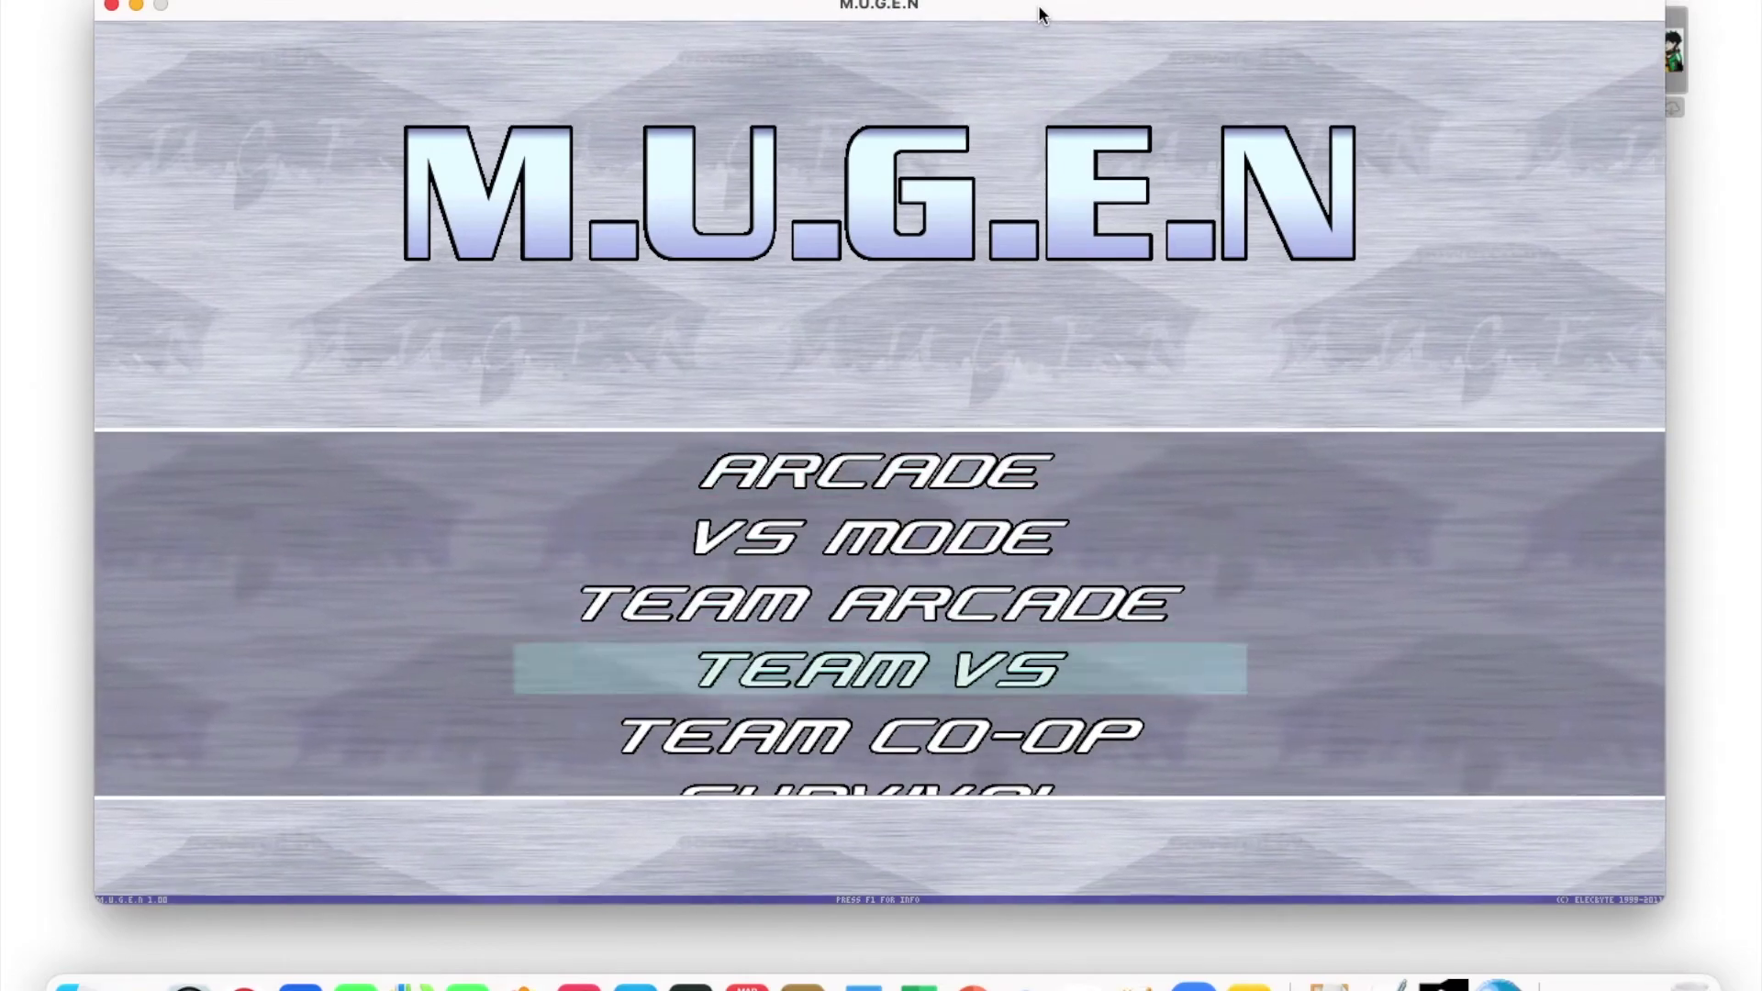
key("Down")
key("Up")
key("Up")
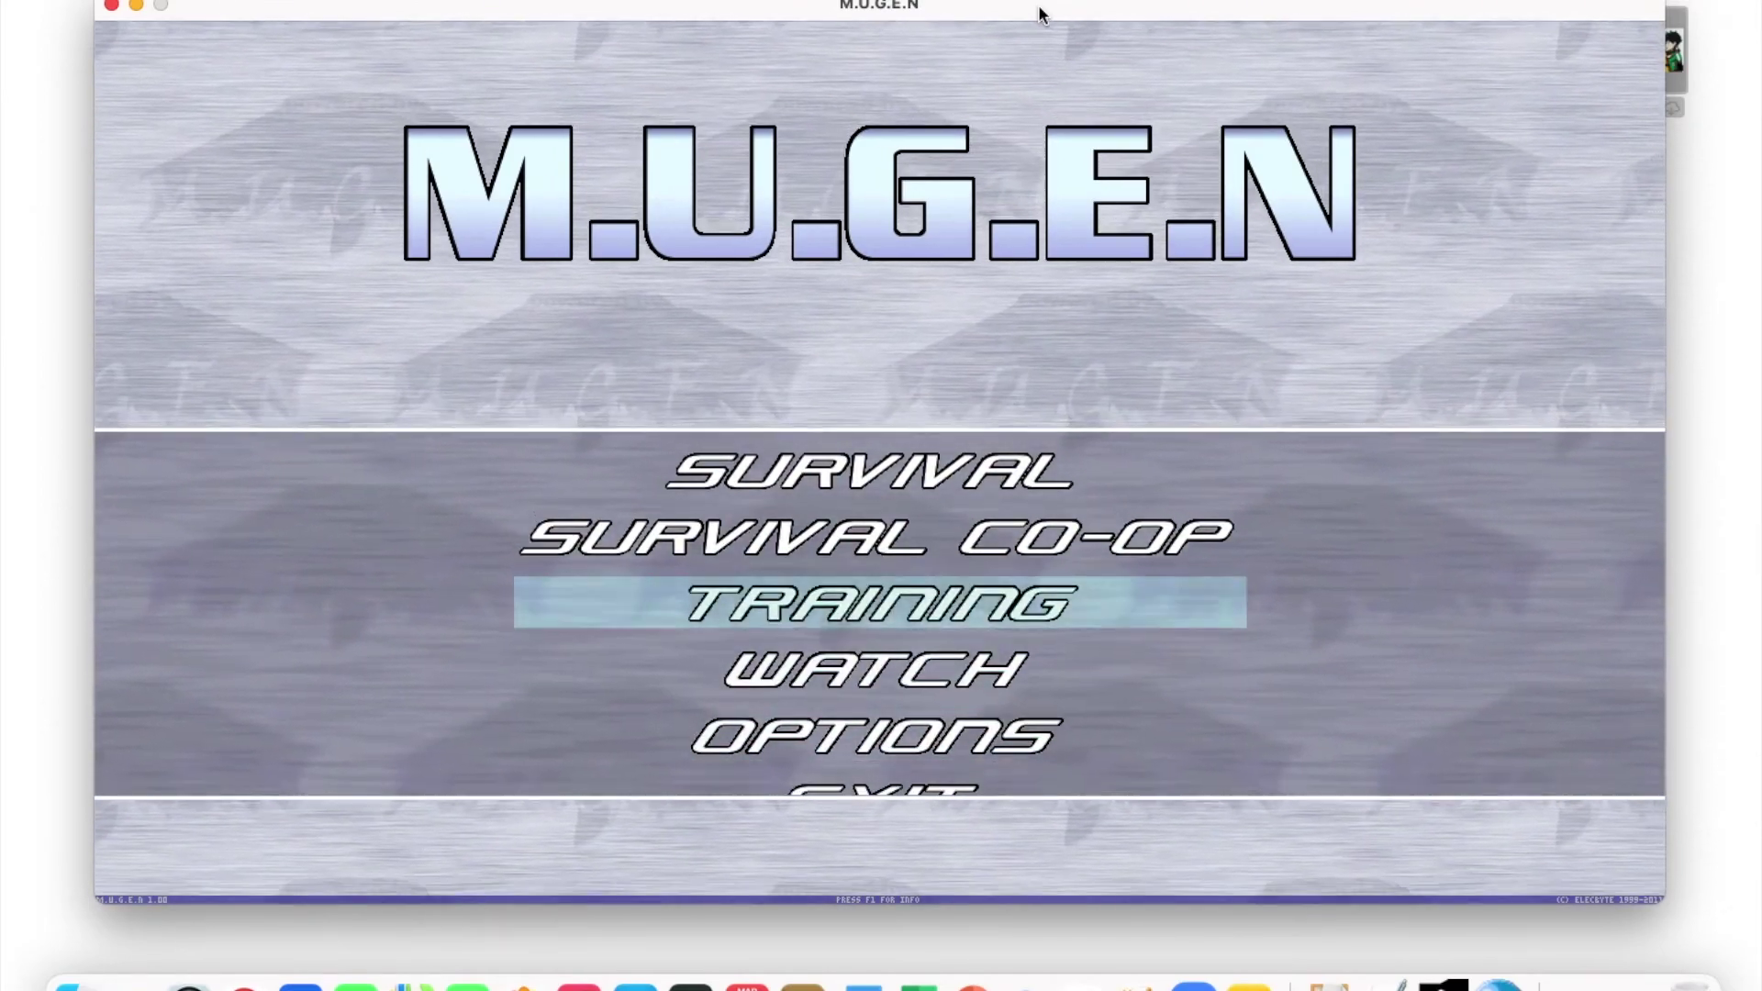
key("Return")
key("Down")
key("Down")
key("Down")
key("Right")
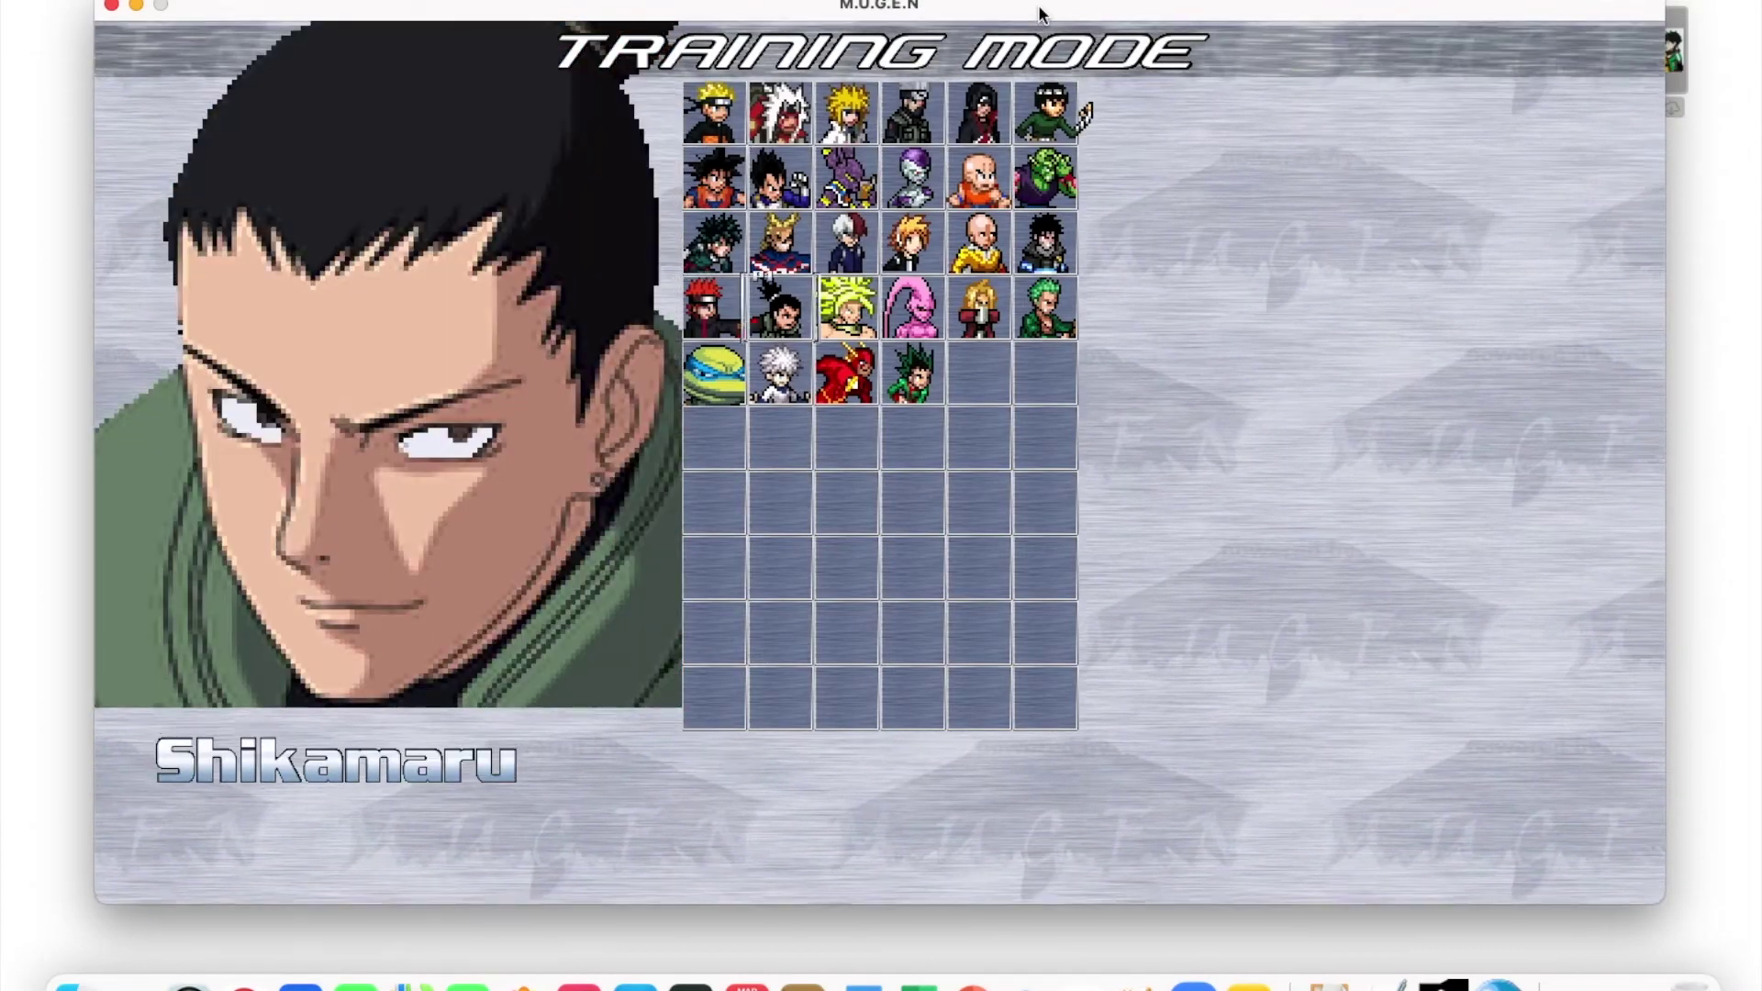
key("Right")
key("Right")
key("Down")
key("Return")
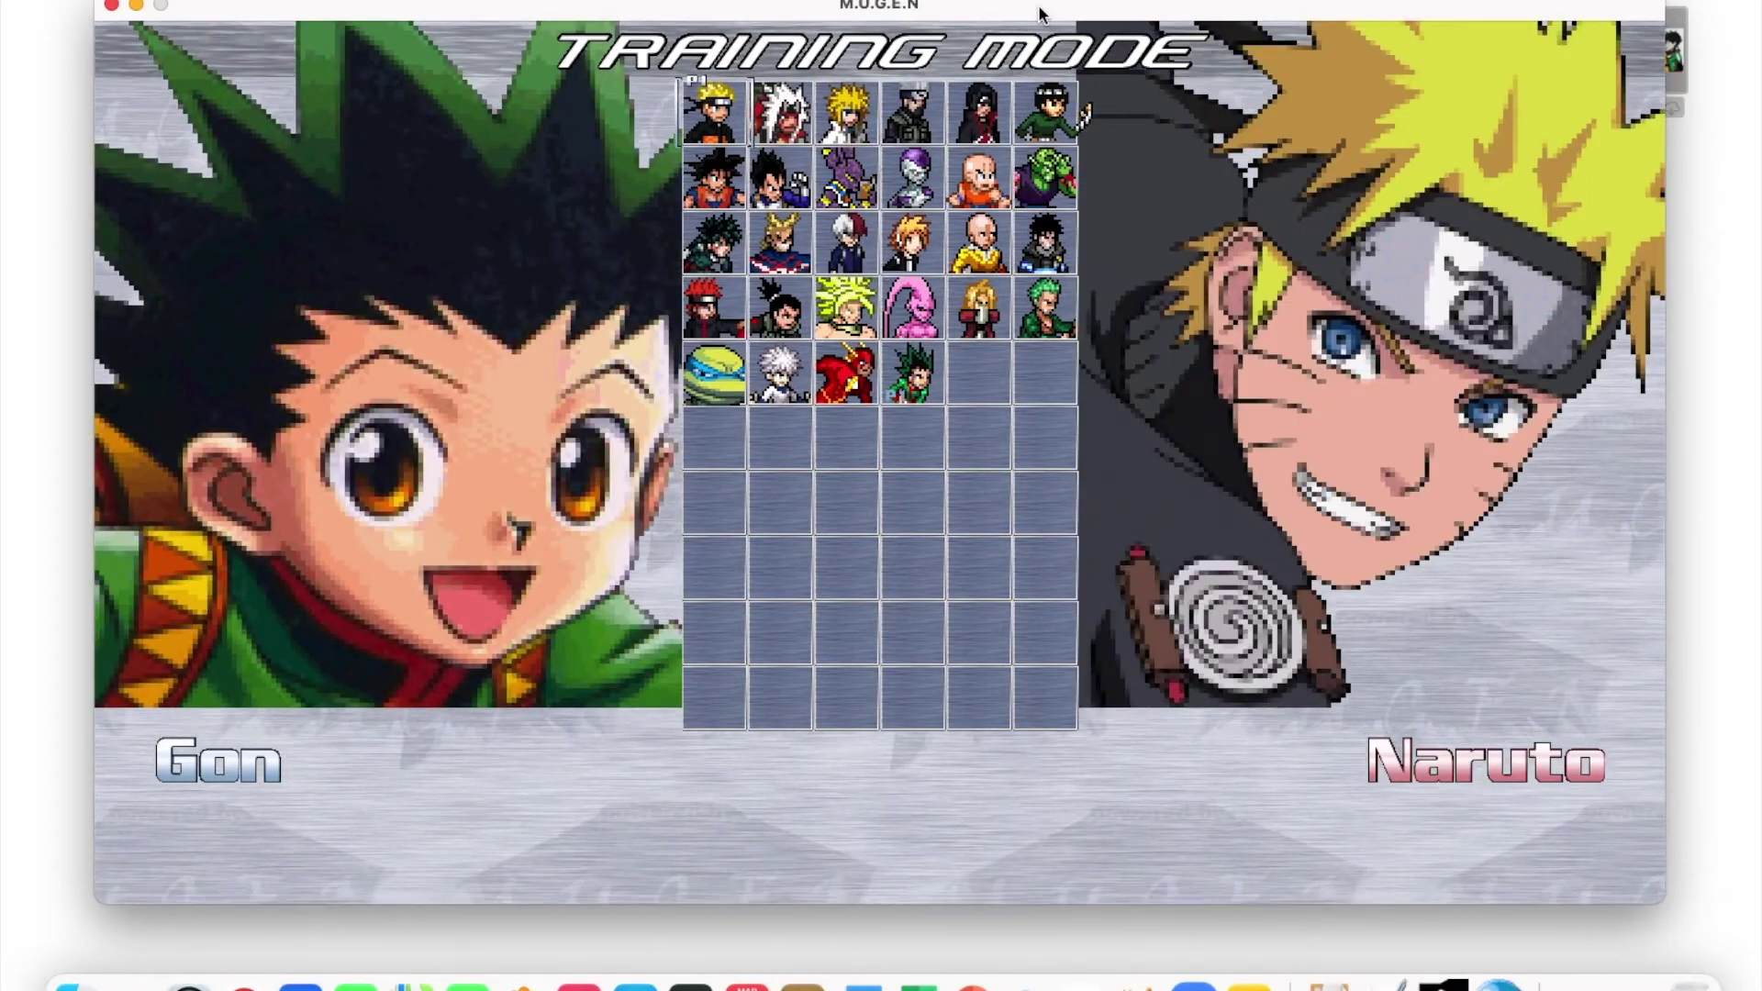
key("Down")
key("Down")
Pick All Might as the opponent and start the training match.
key("Right")
key("Return")
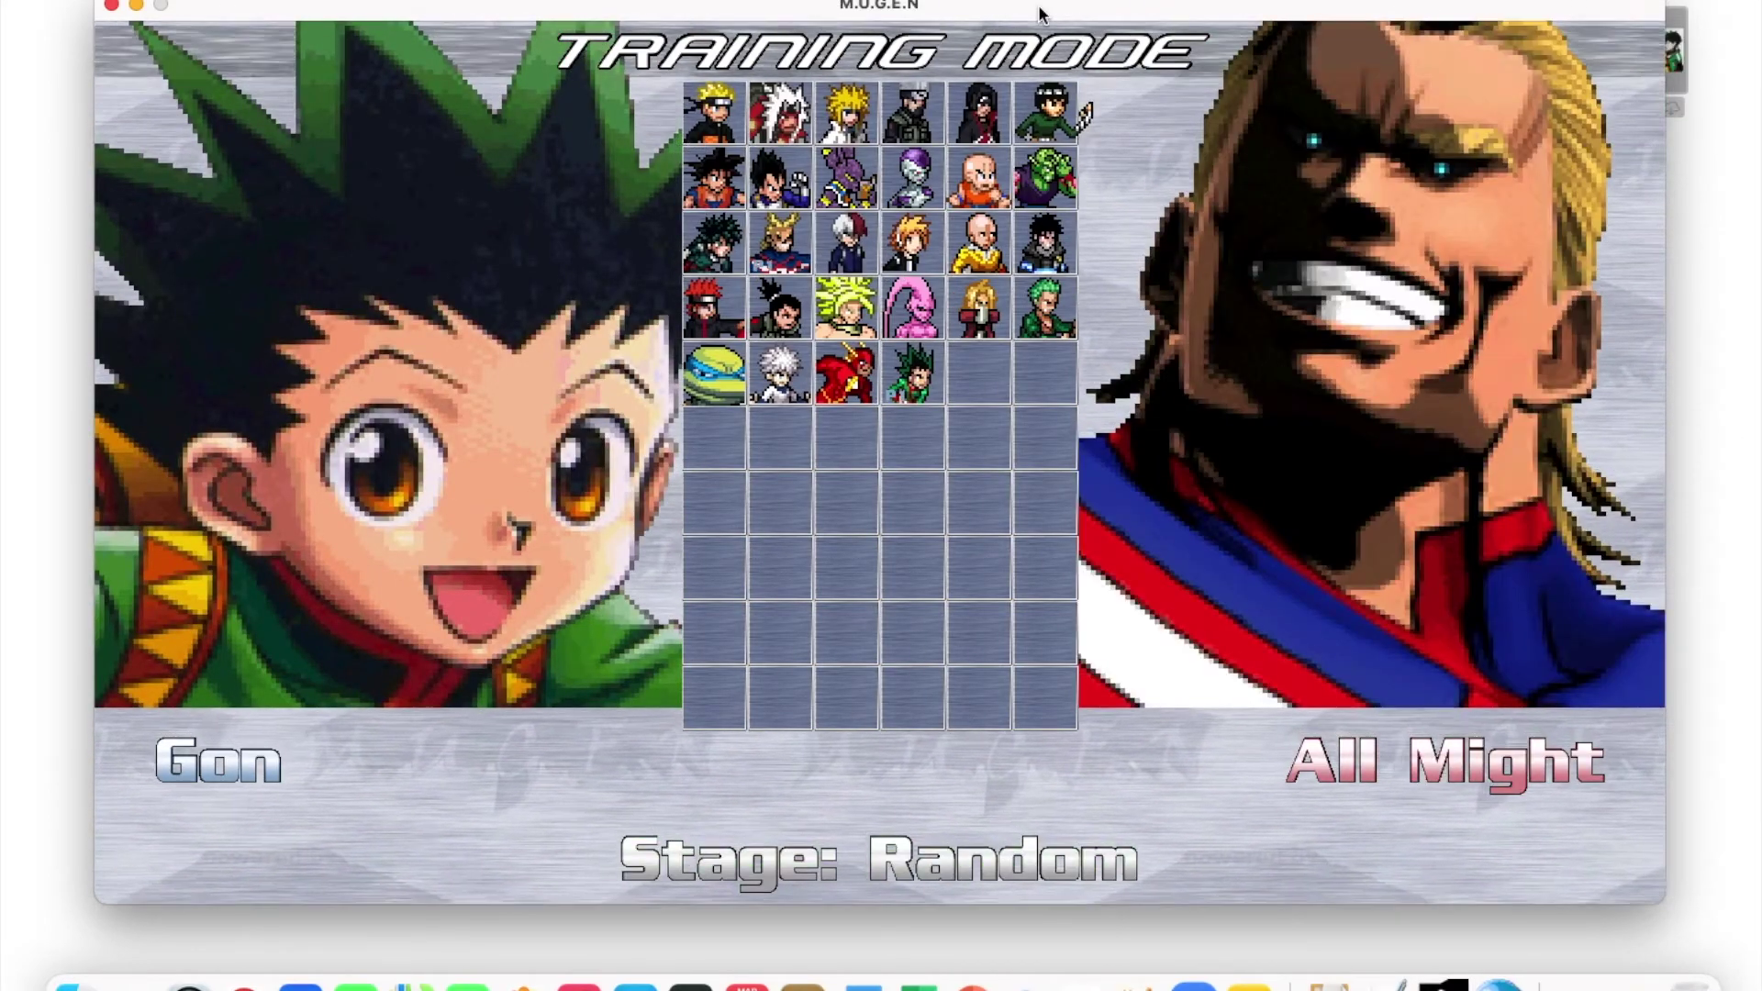
key("Return")
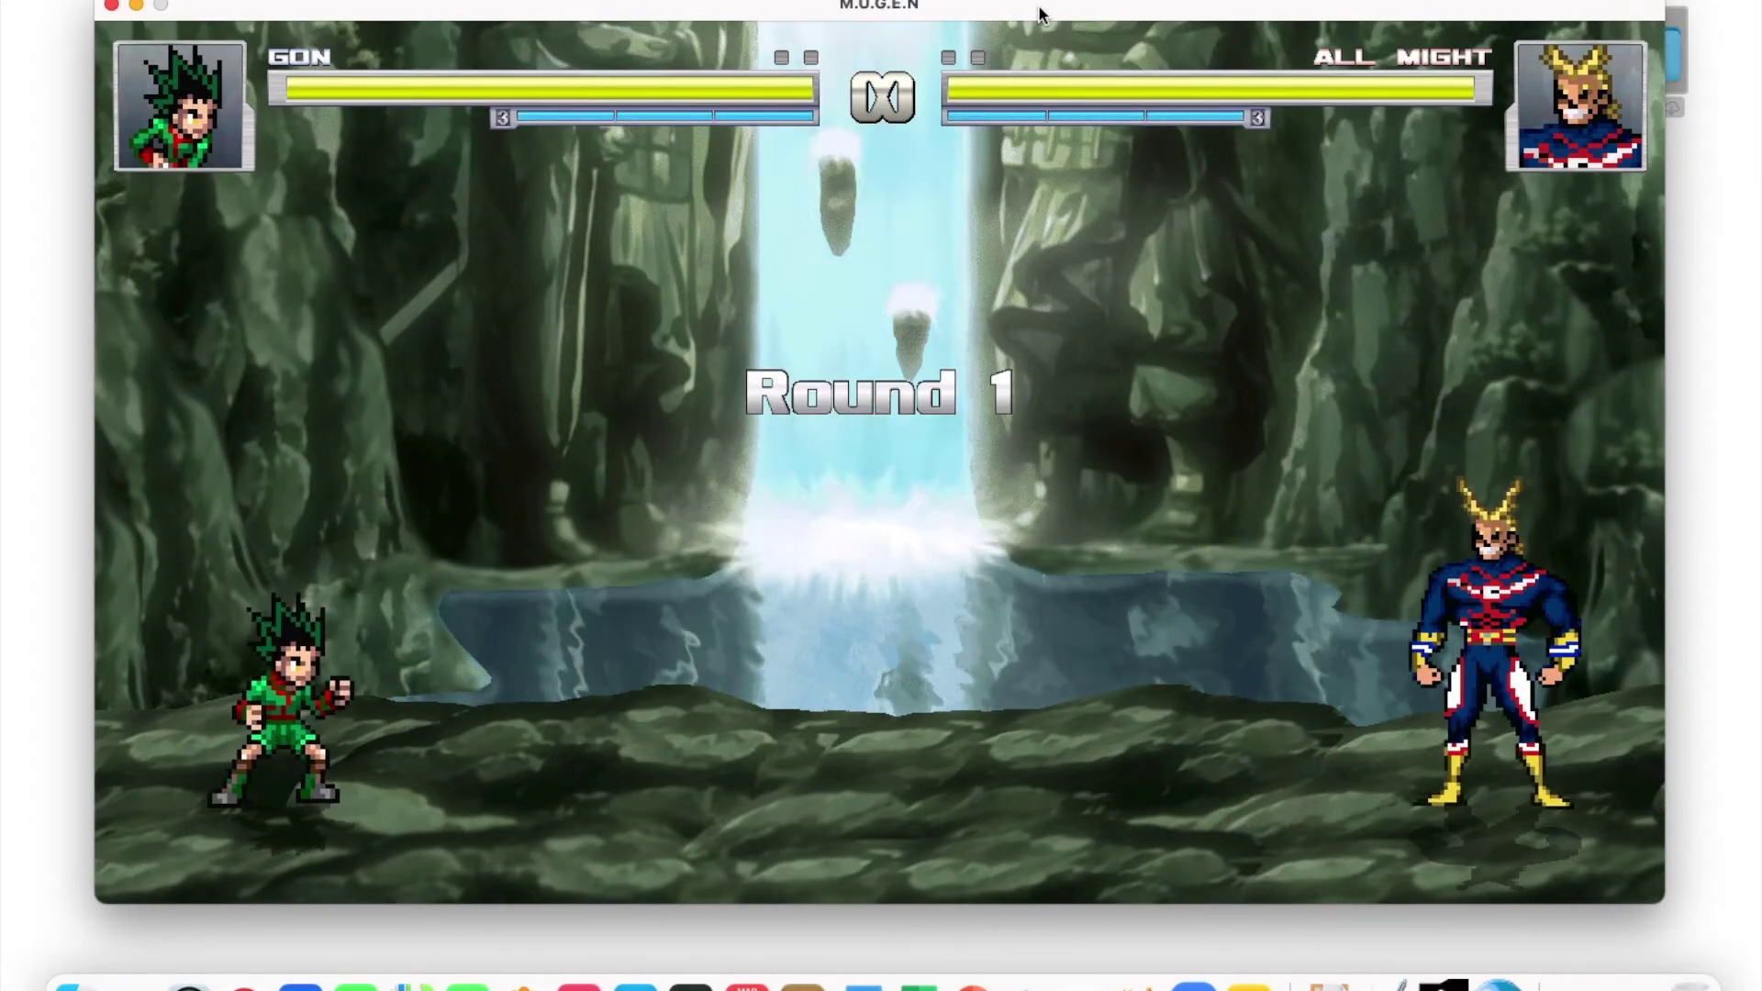
Dash and jump Gon at All Might and chain a z/x/c aerial combo.
key("Right")
key("Right")
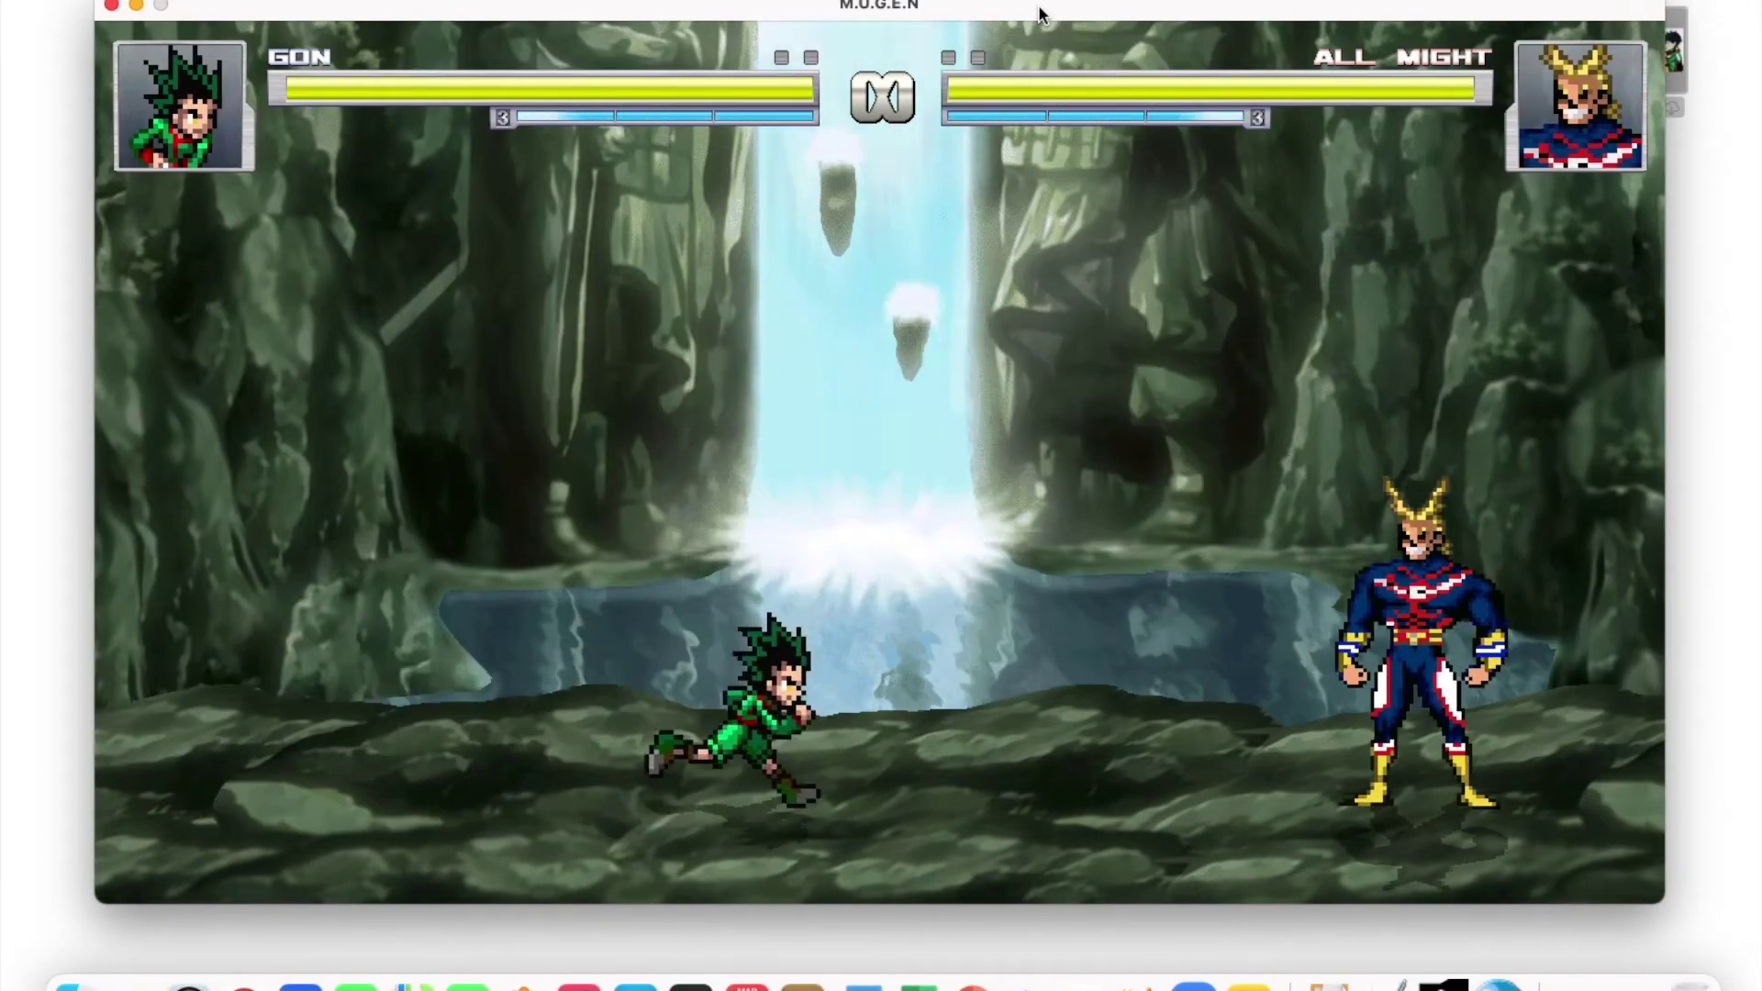
key("Up")
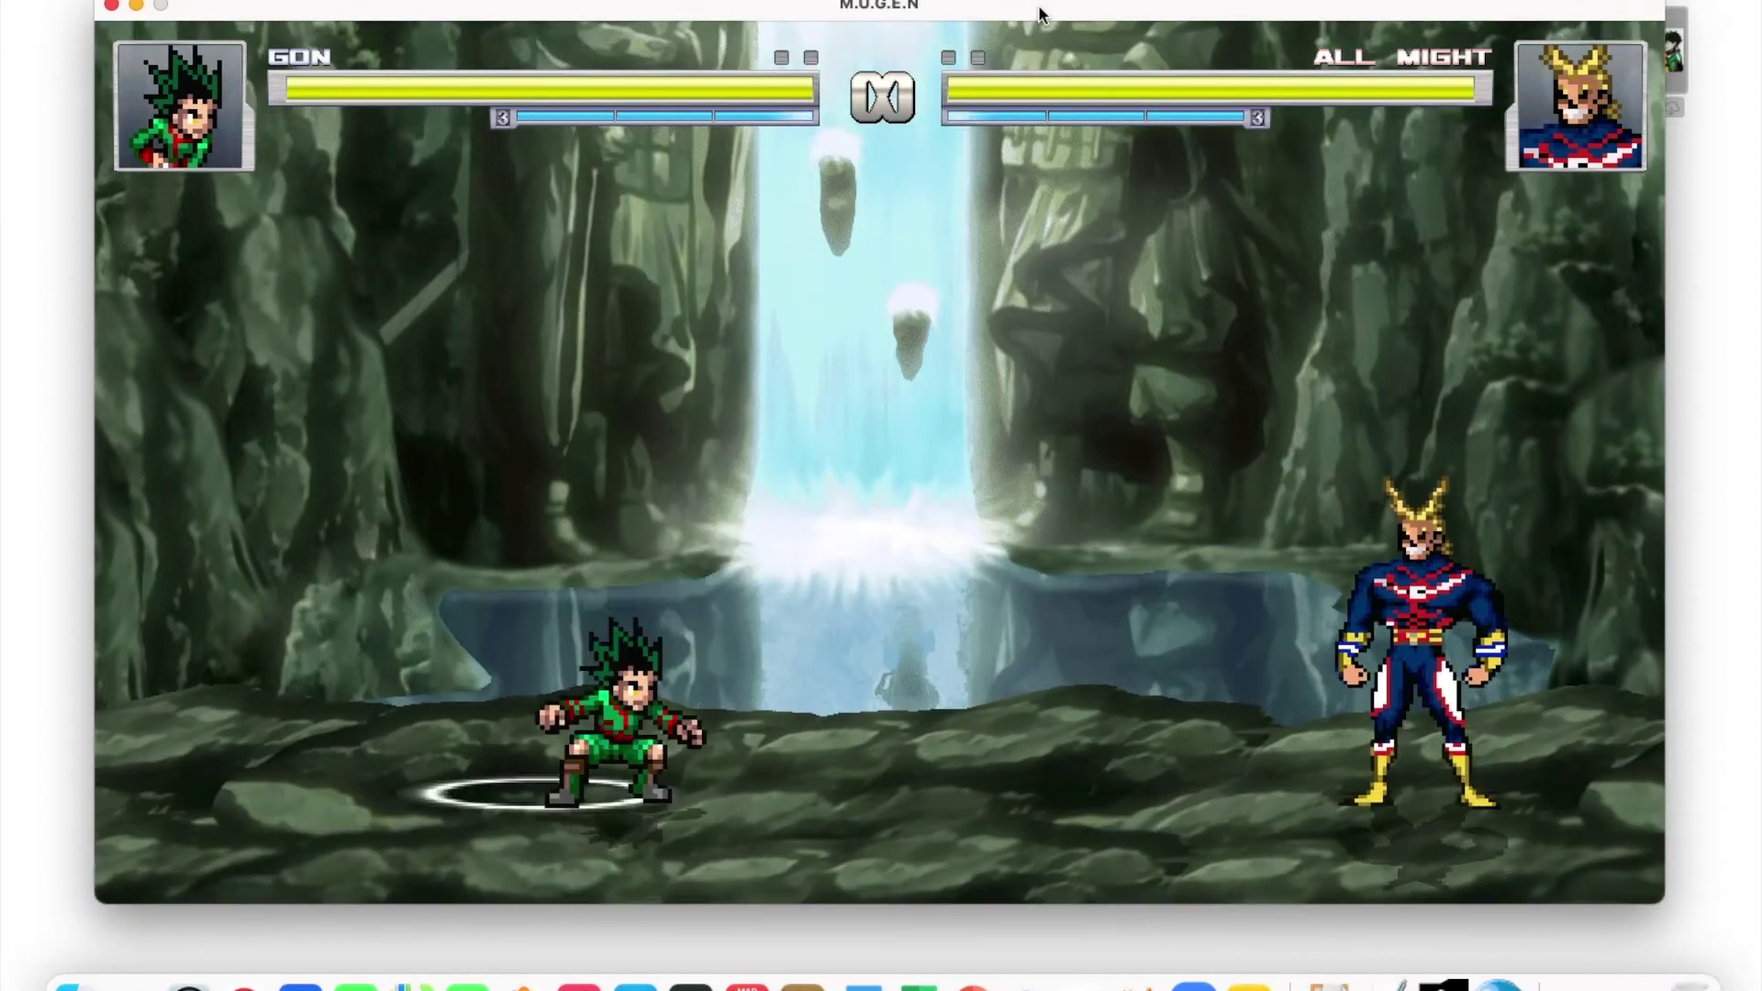
key("Right")
key("Right")
key("Right")
key("z")
key("x")
key("c")
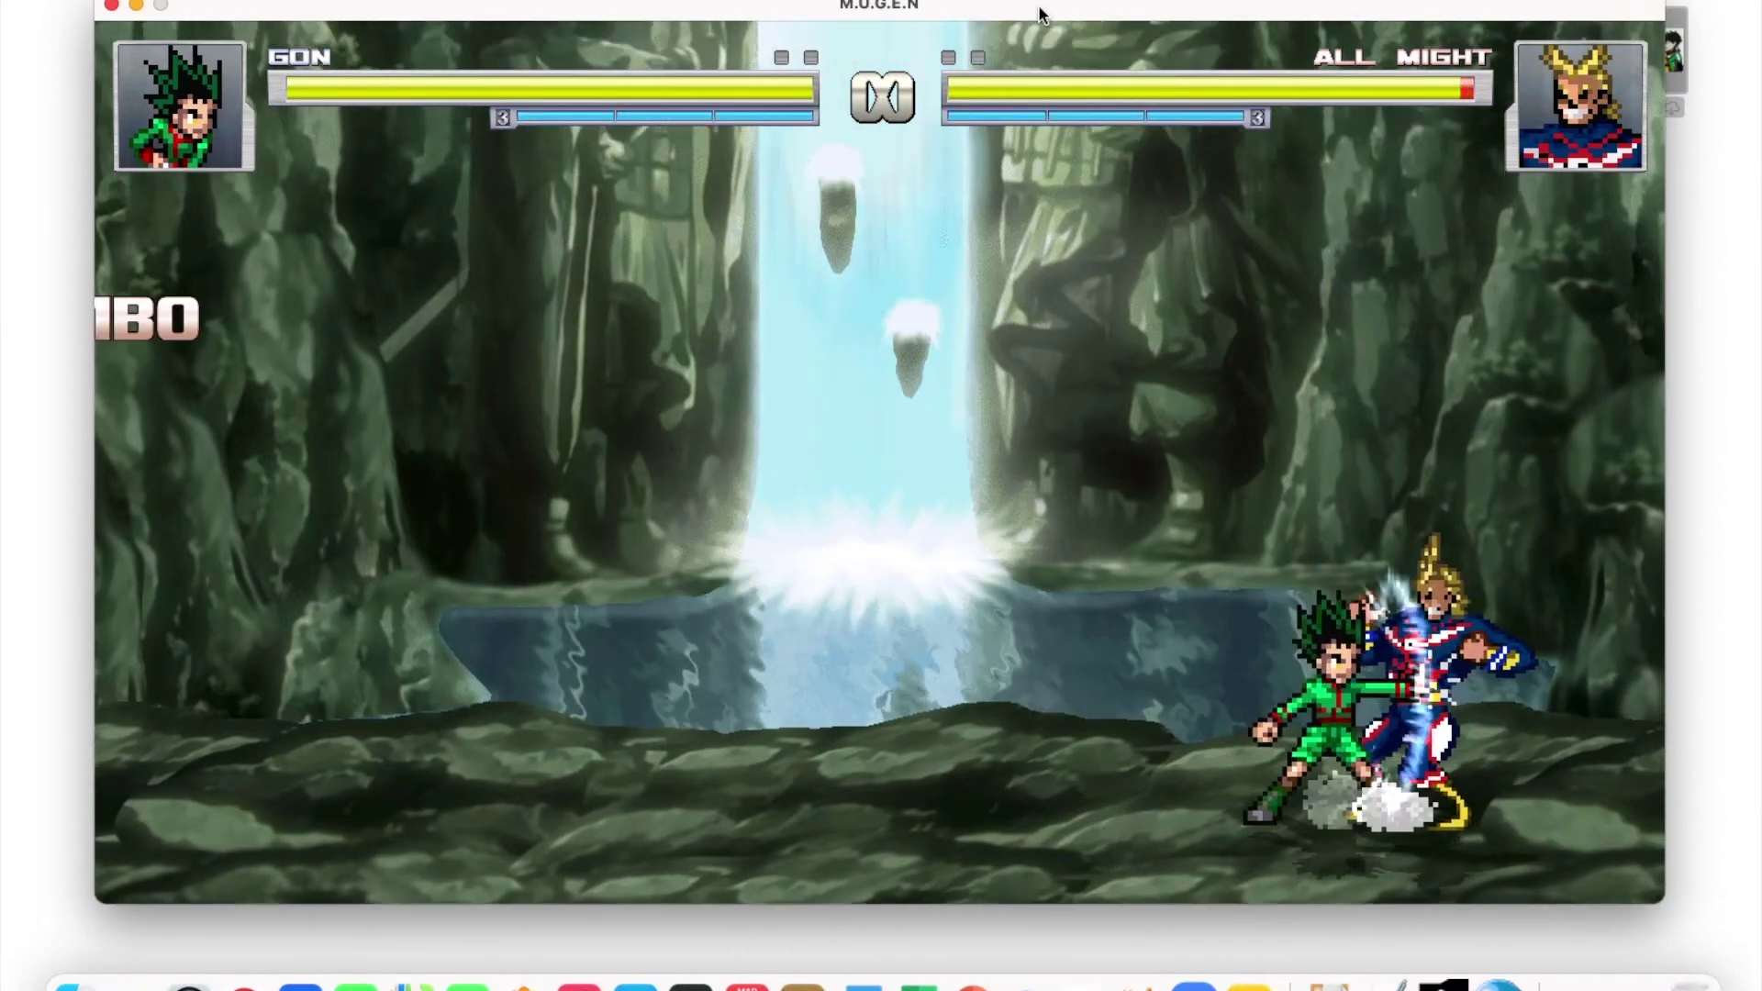
key("z")
key("x")
key("z")
key("x")
key("z")
key("x")
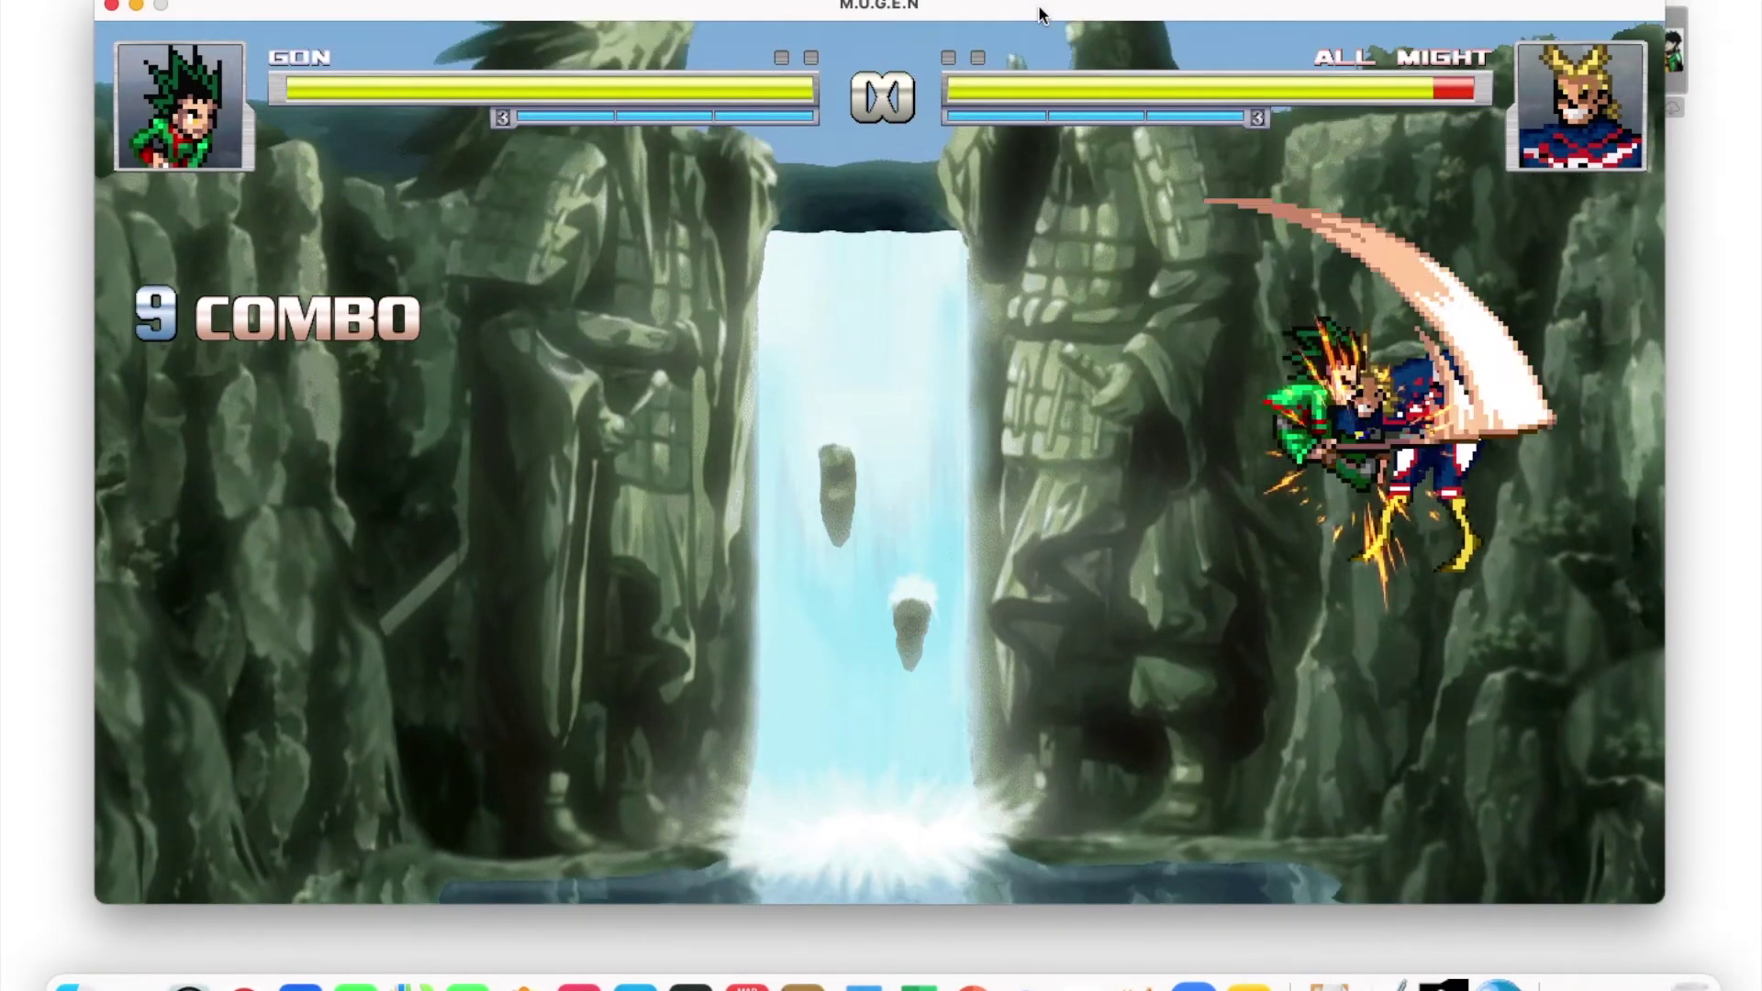
key("Up")
Fire Gon's energy blast, maneuver around All Might, and land a punch.
key("Down")
key("Right")
key("c")
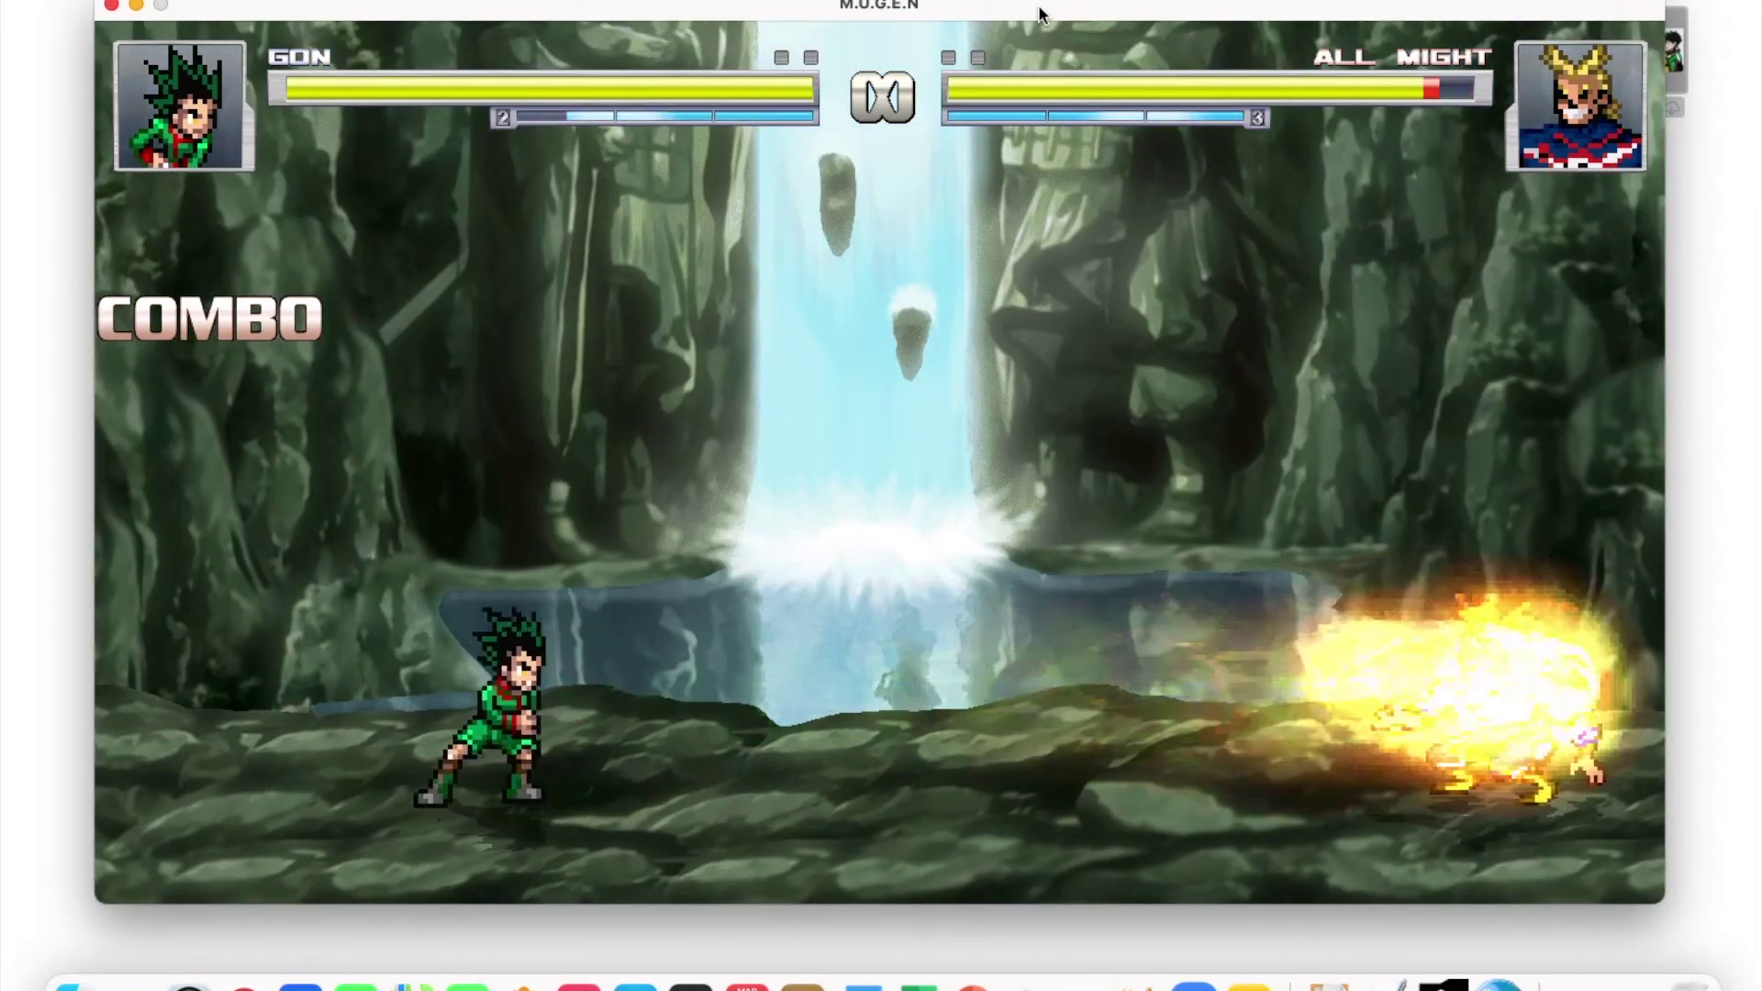
key("Right")
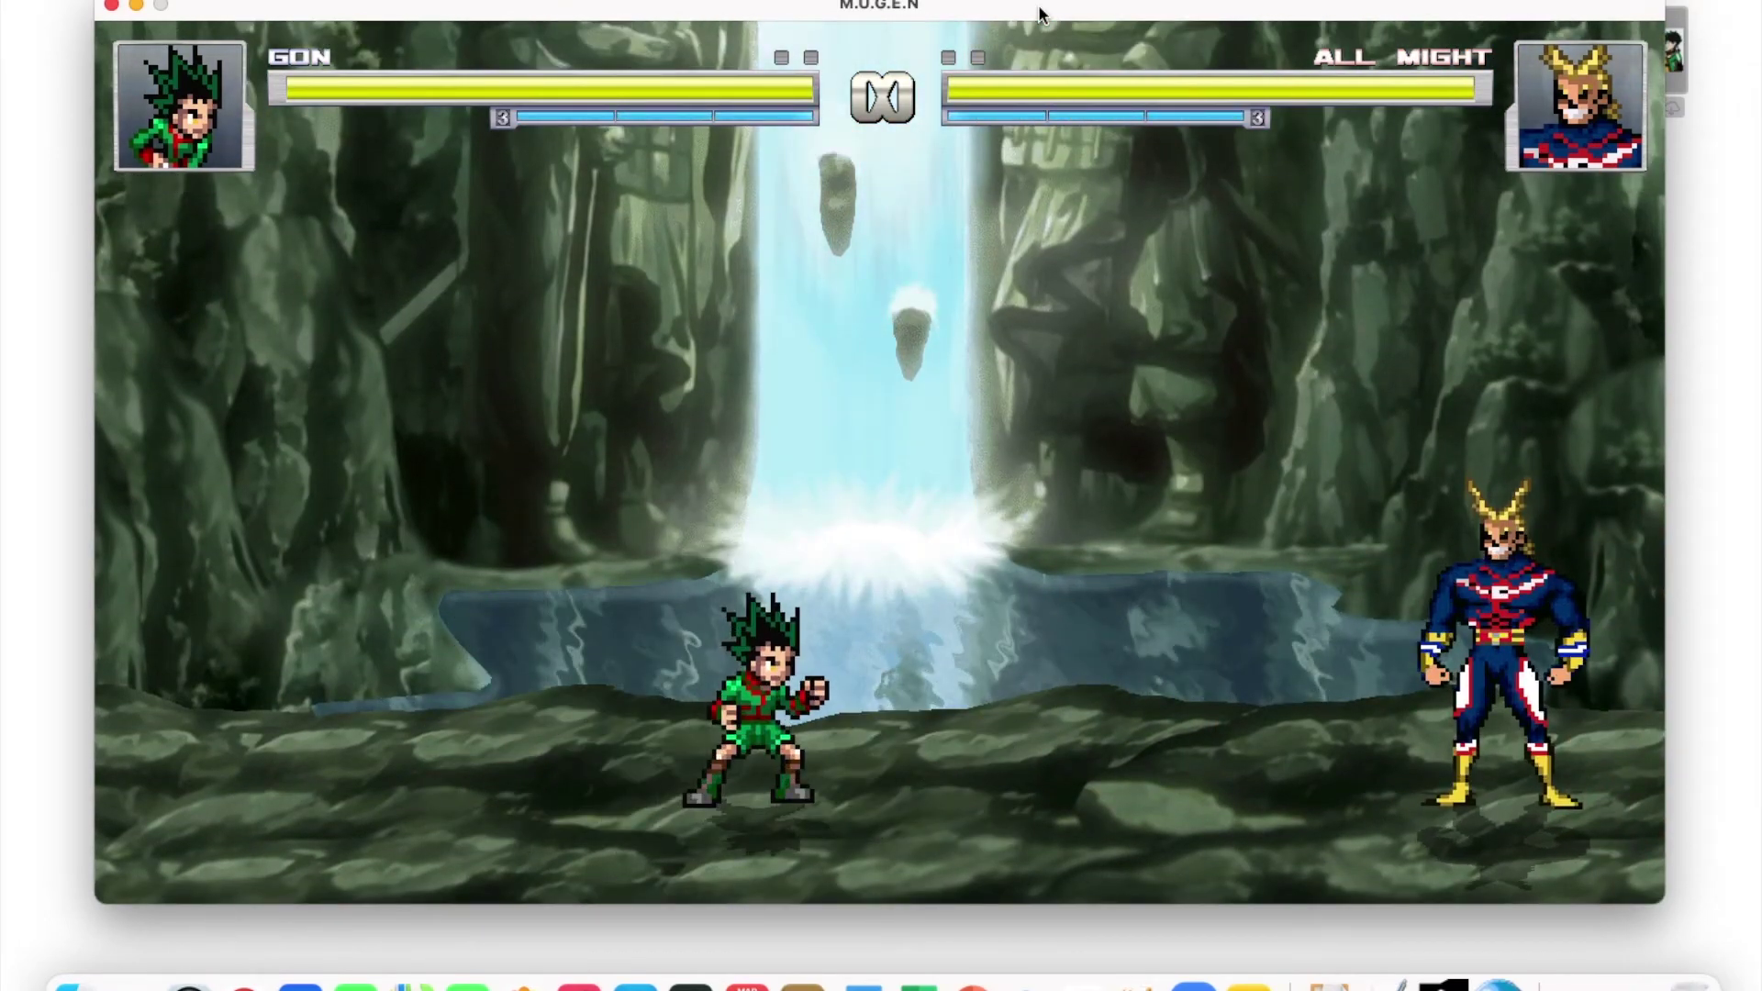
key("Right")
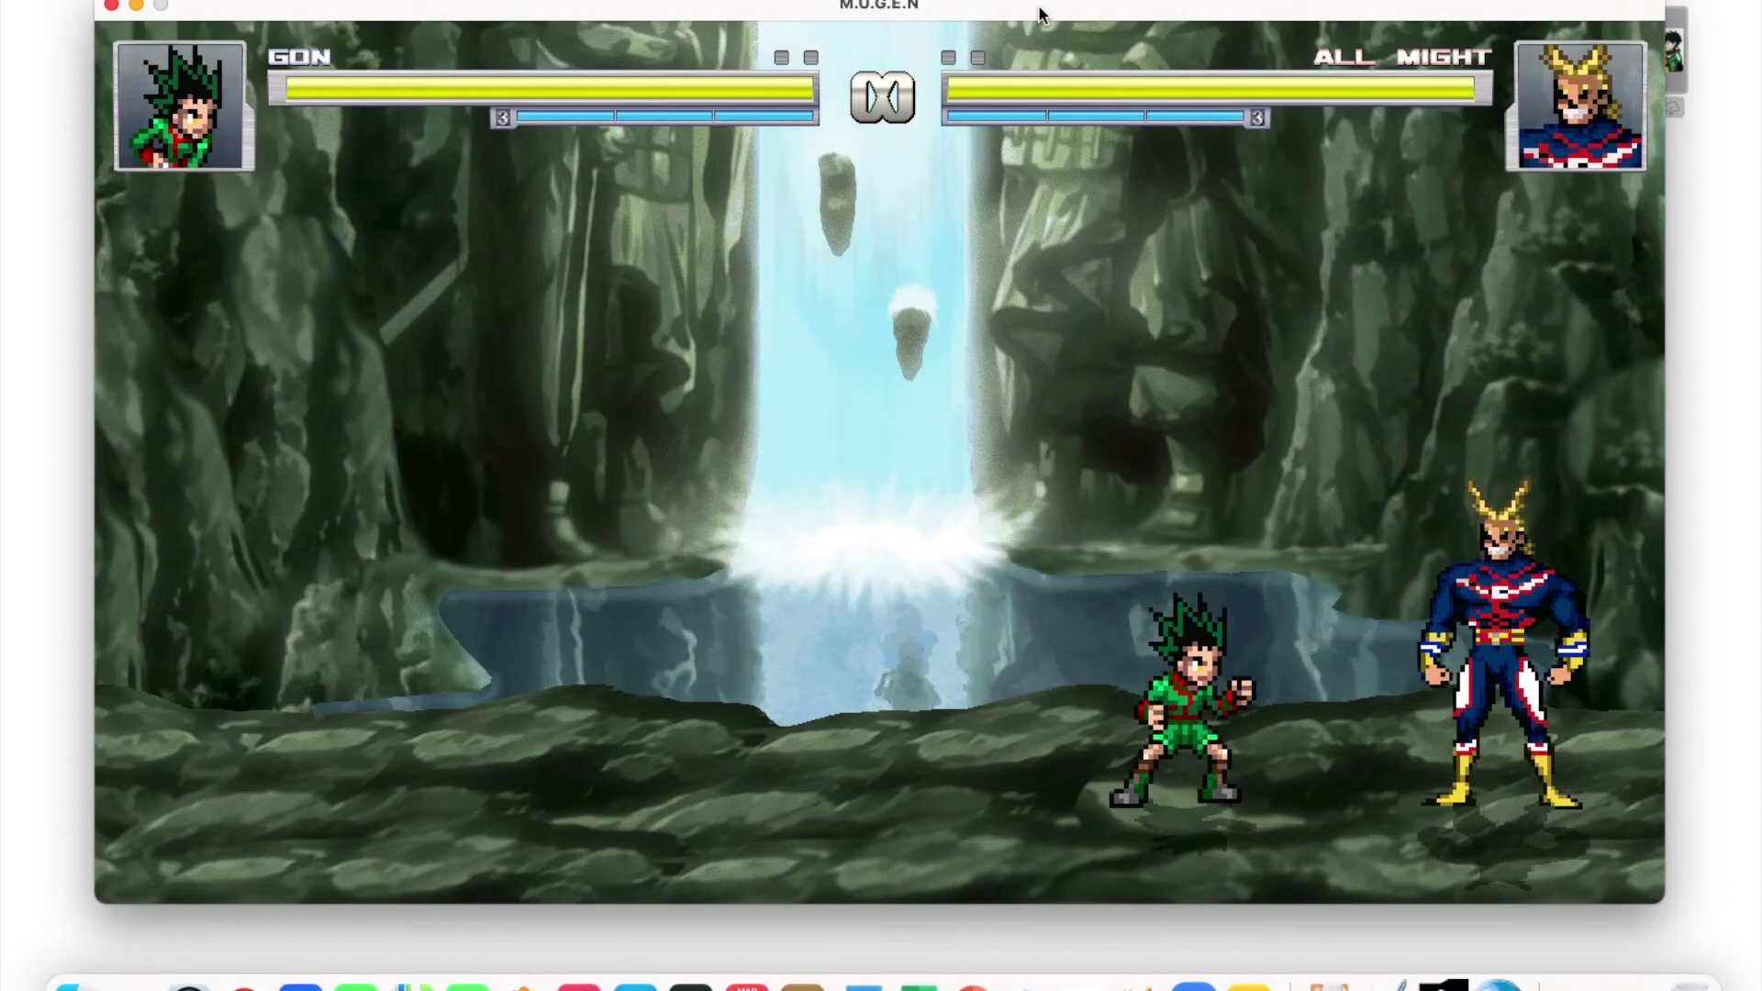
key("Left")
key("Left")
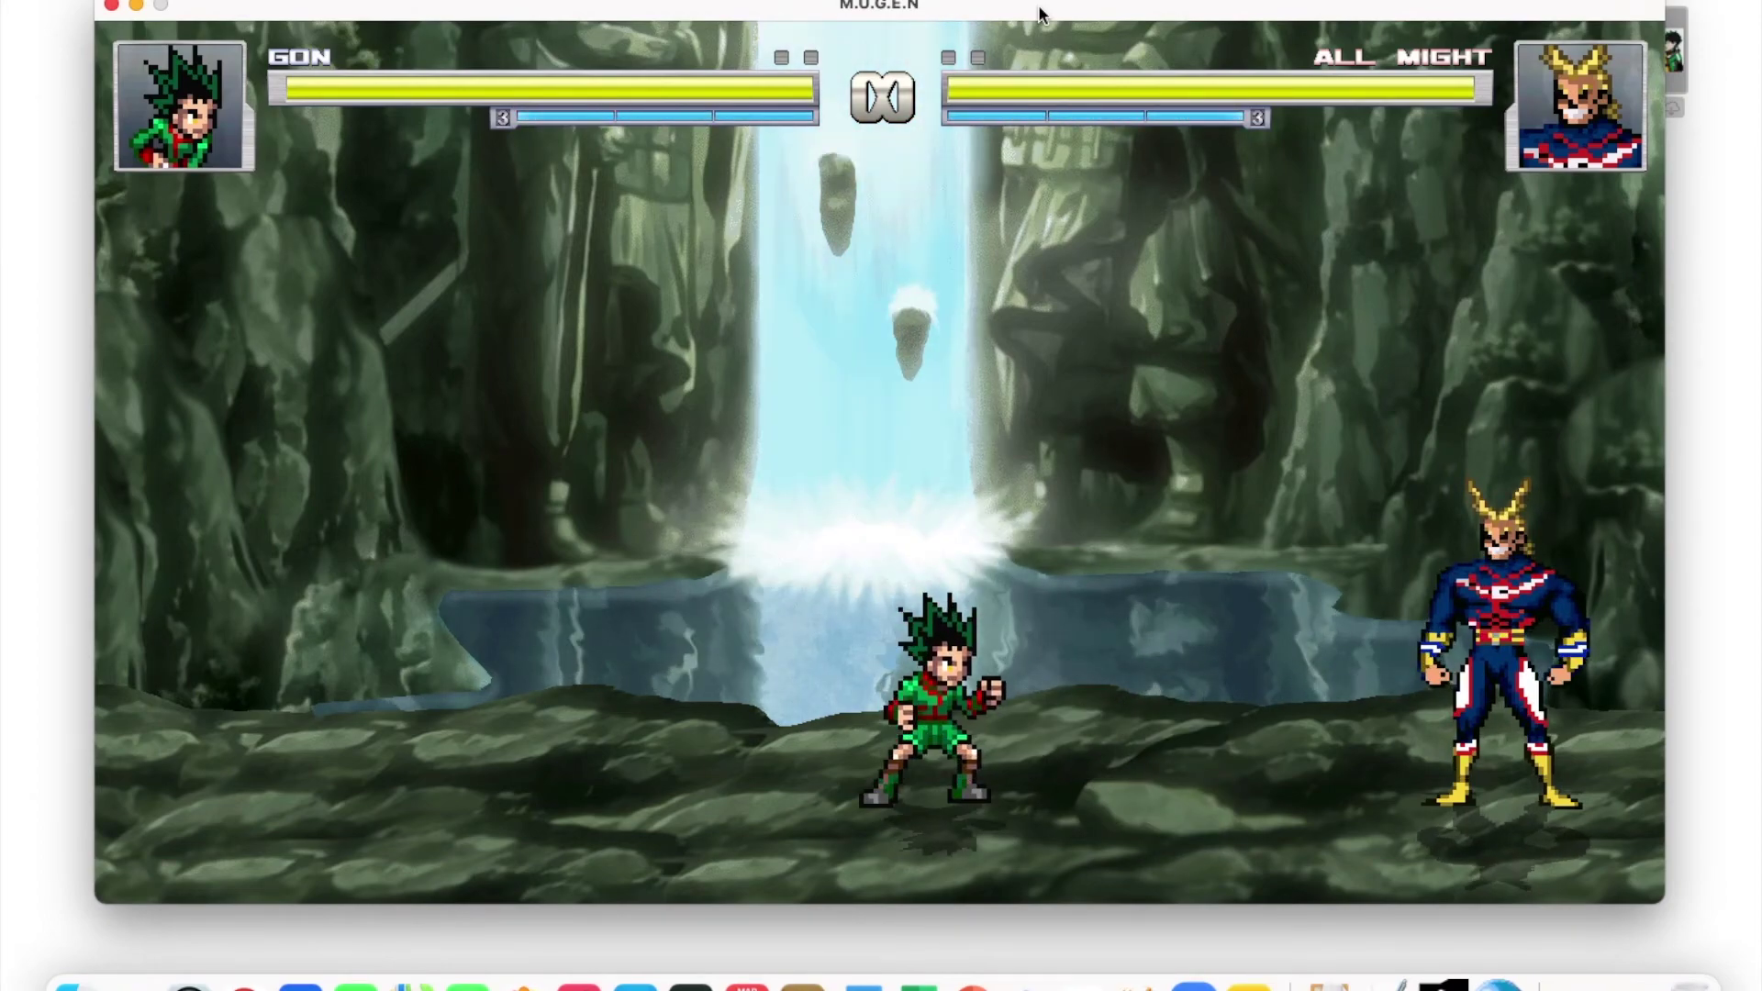
key("Down")
key("Left")
key("Right")
key("a")
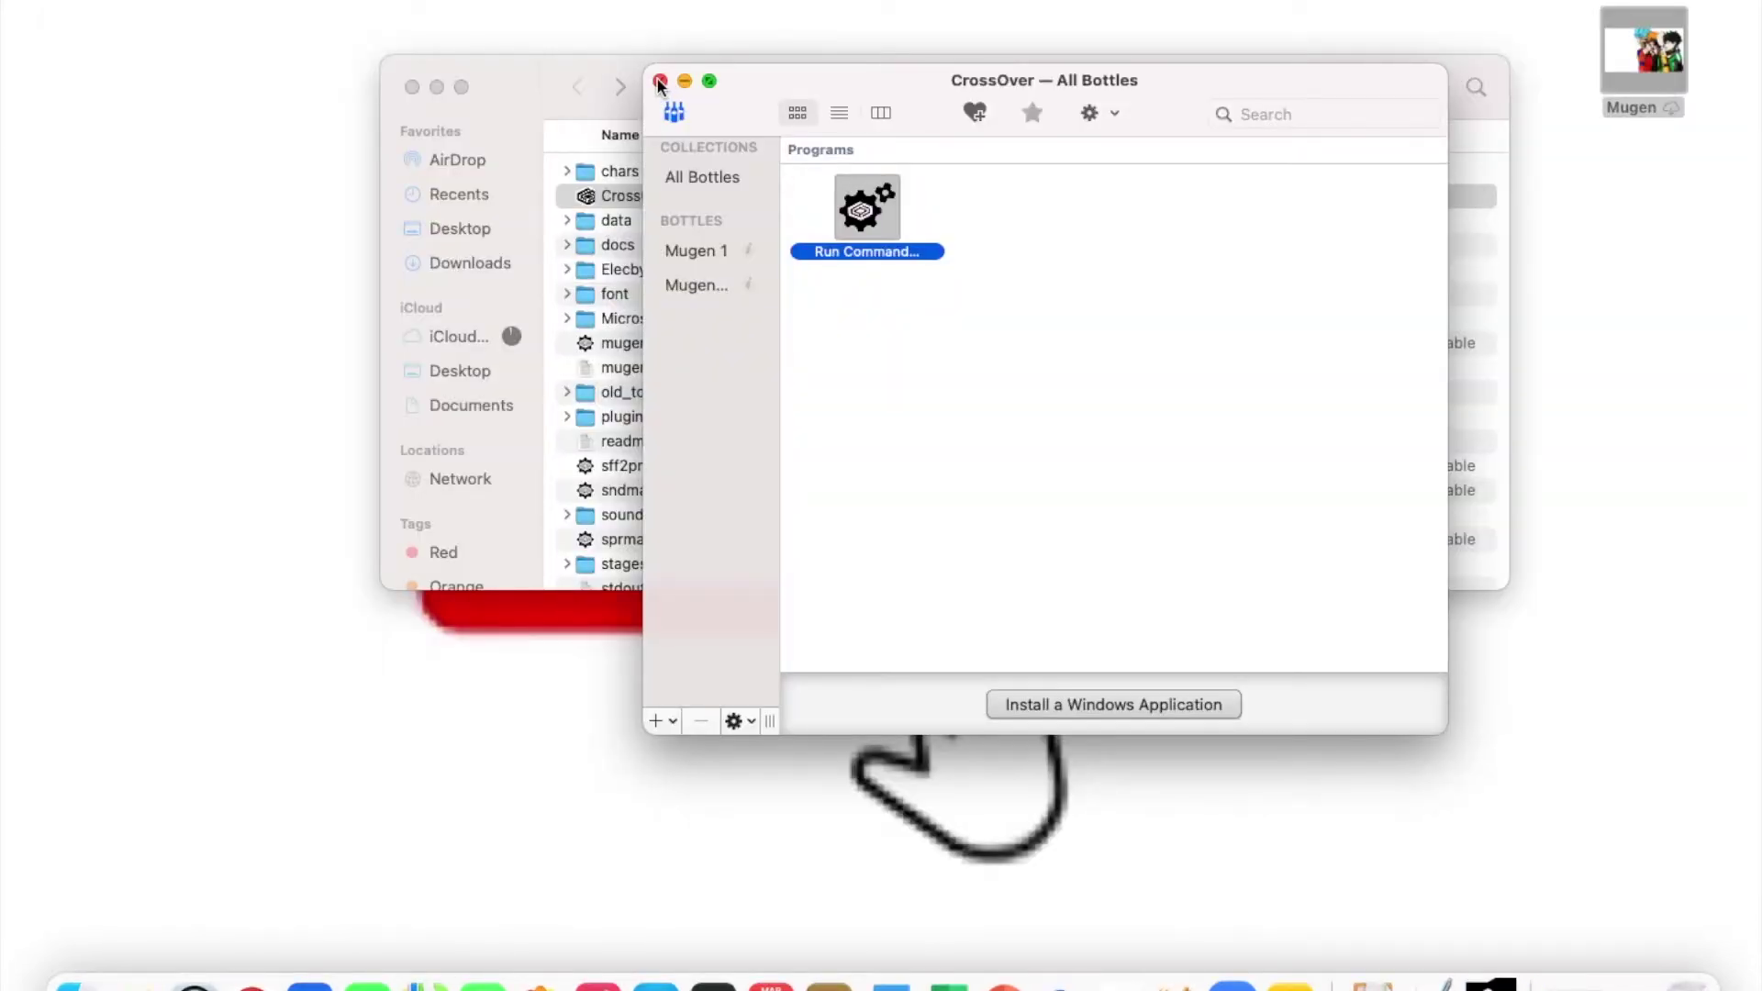
Close CrossOver and open mugen.cfg from the data folder in TextEdit.
left_click(657, 79)
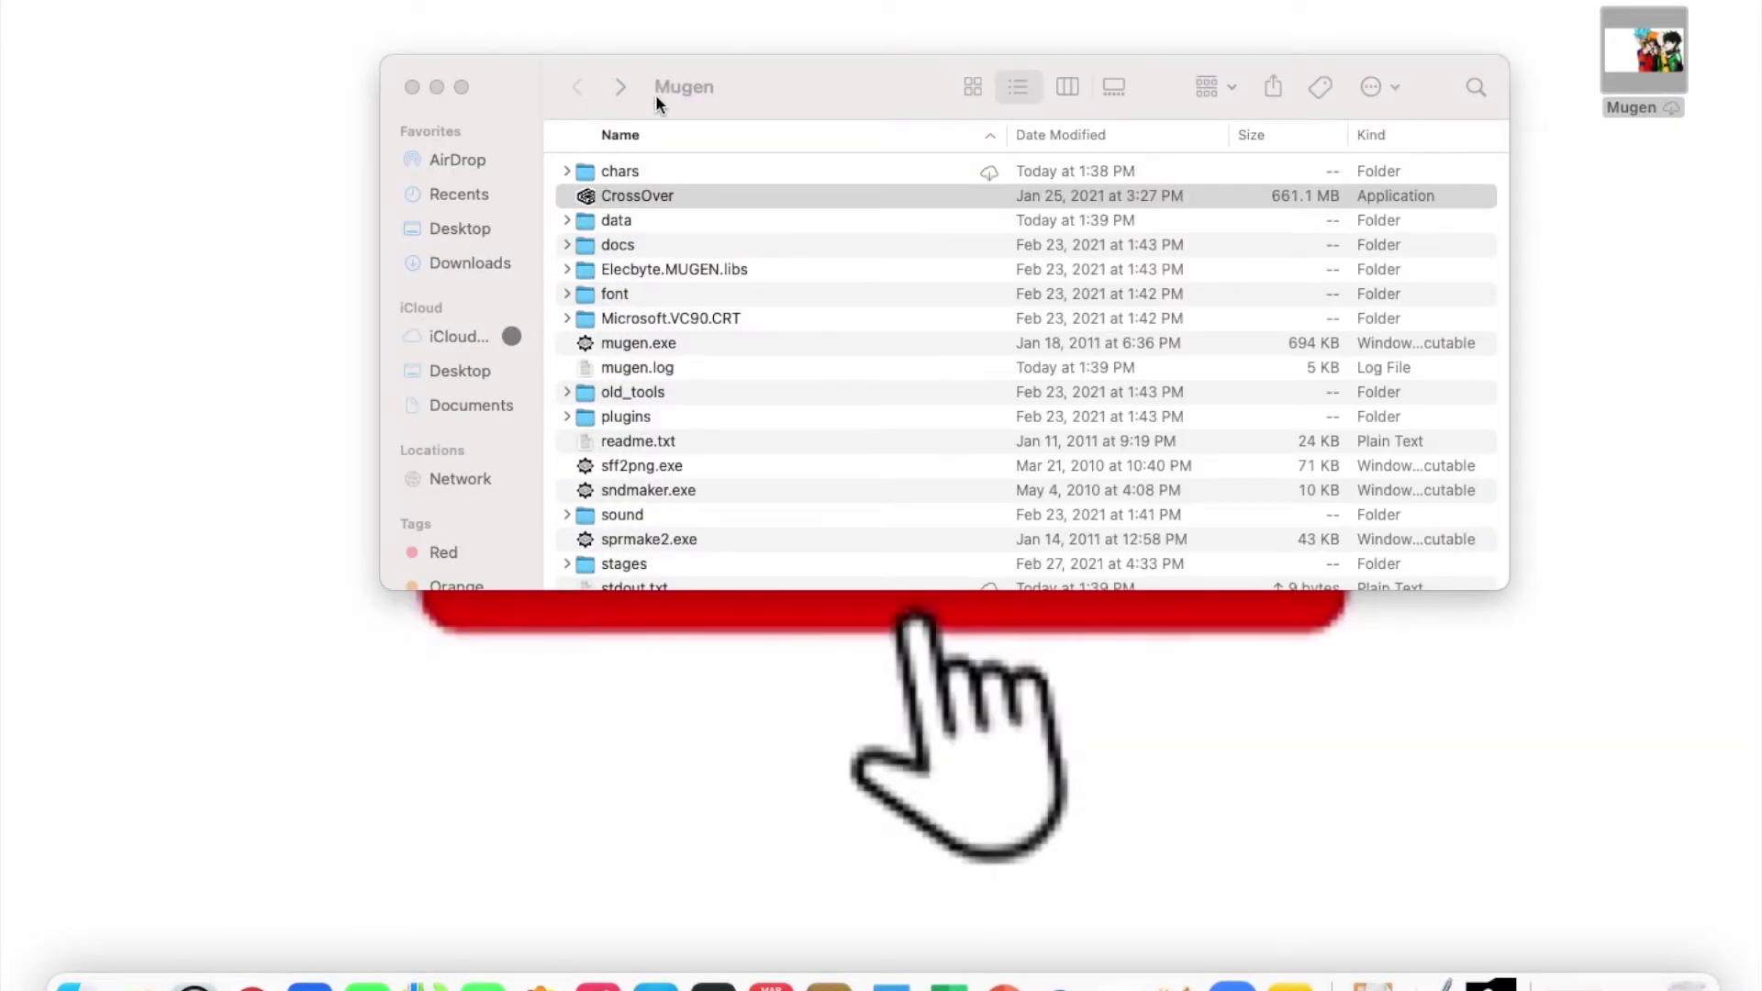
left_click(617, 220)
double_click(617, 222)
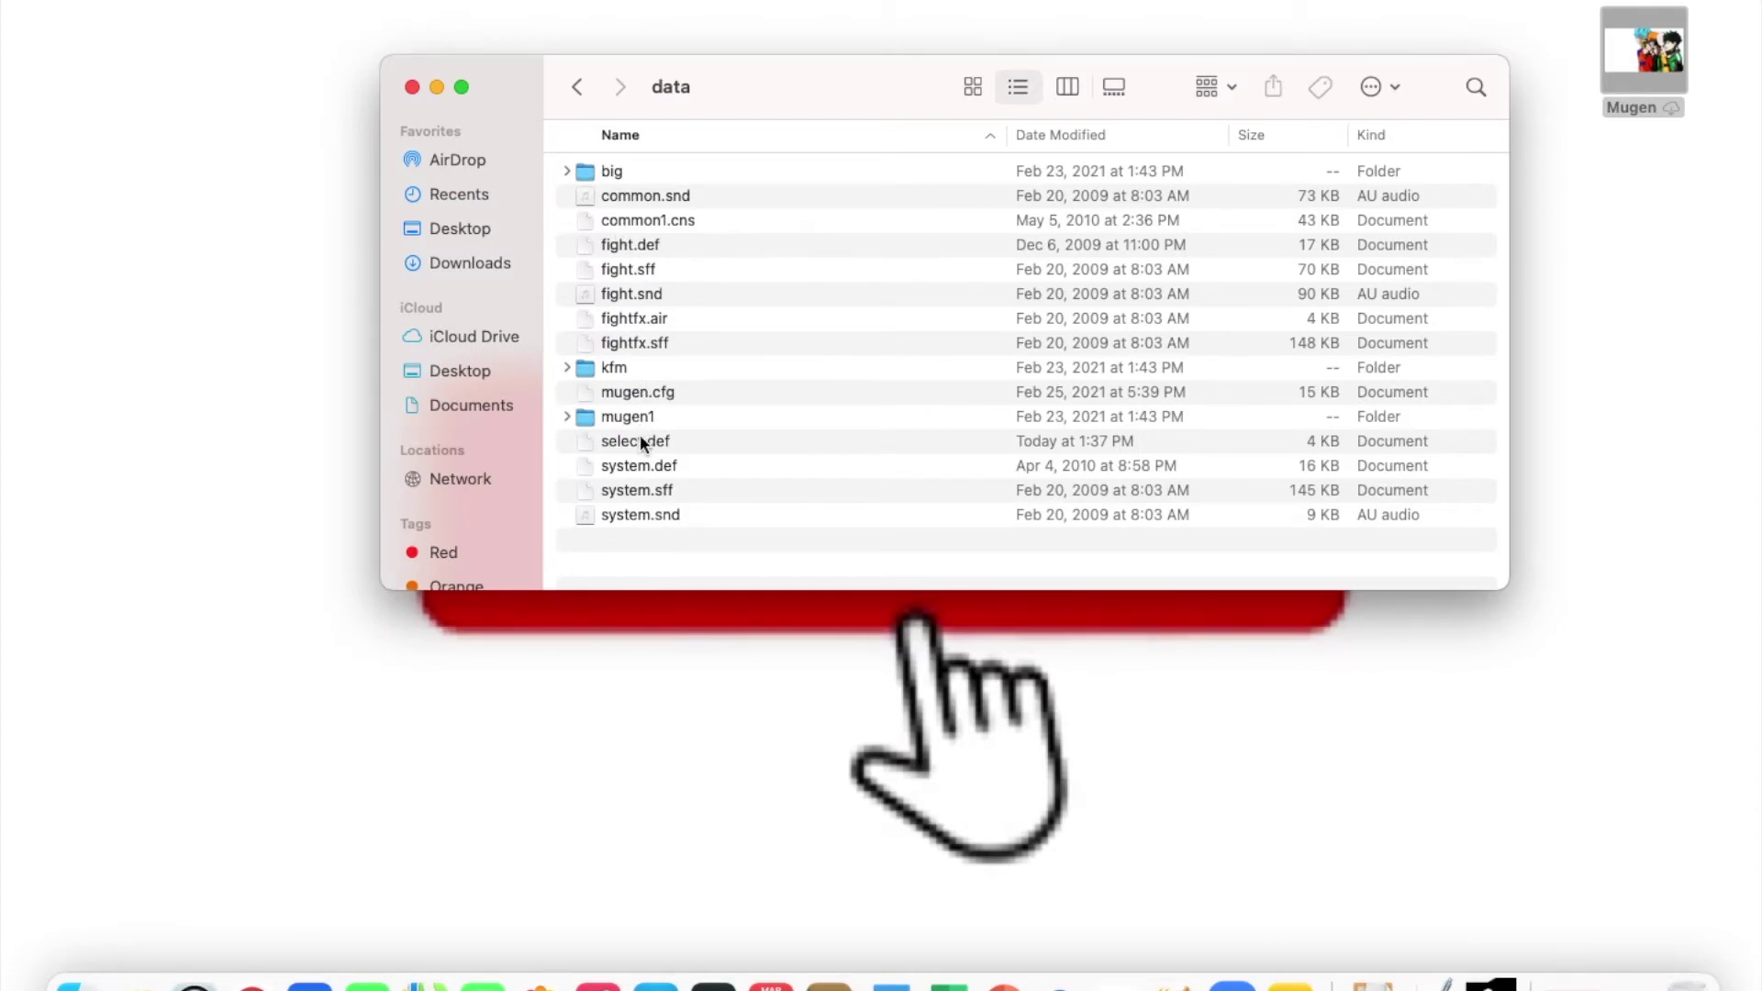
left_click(637, 391)
right_click(637, 391)
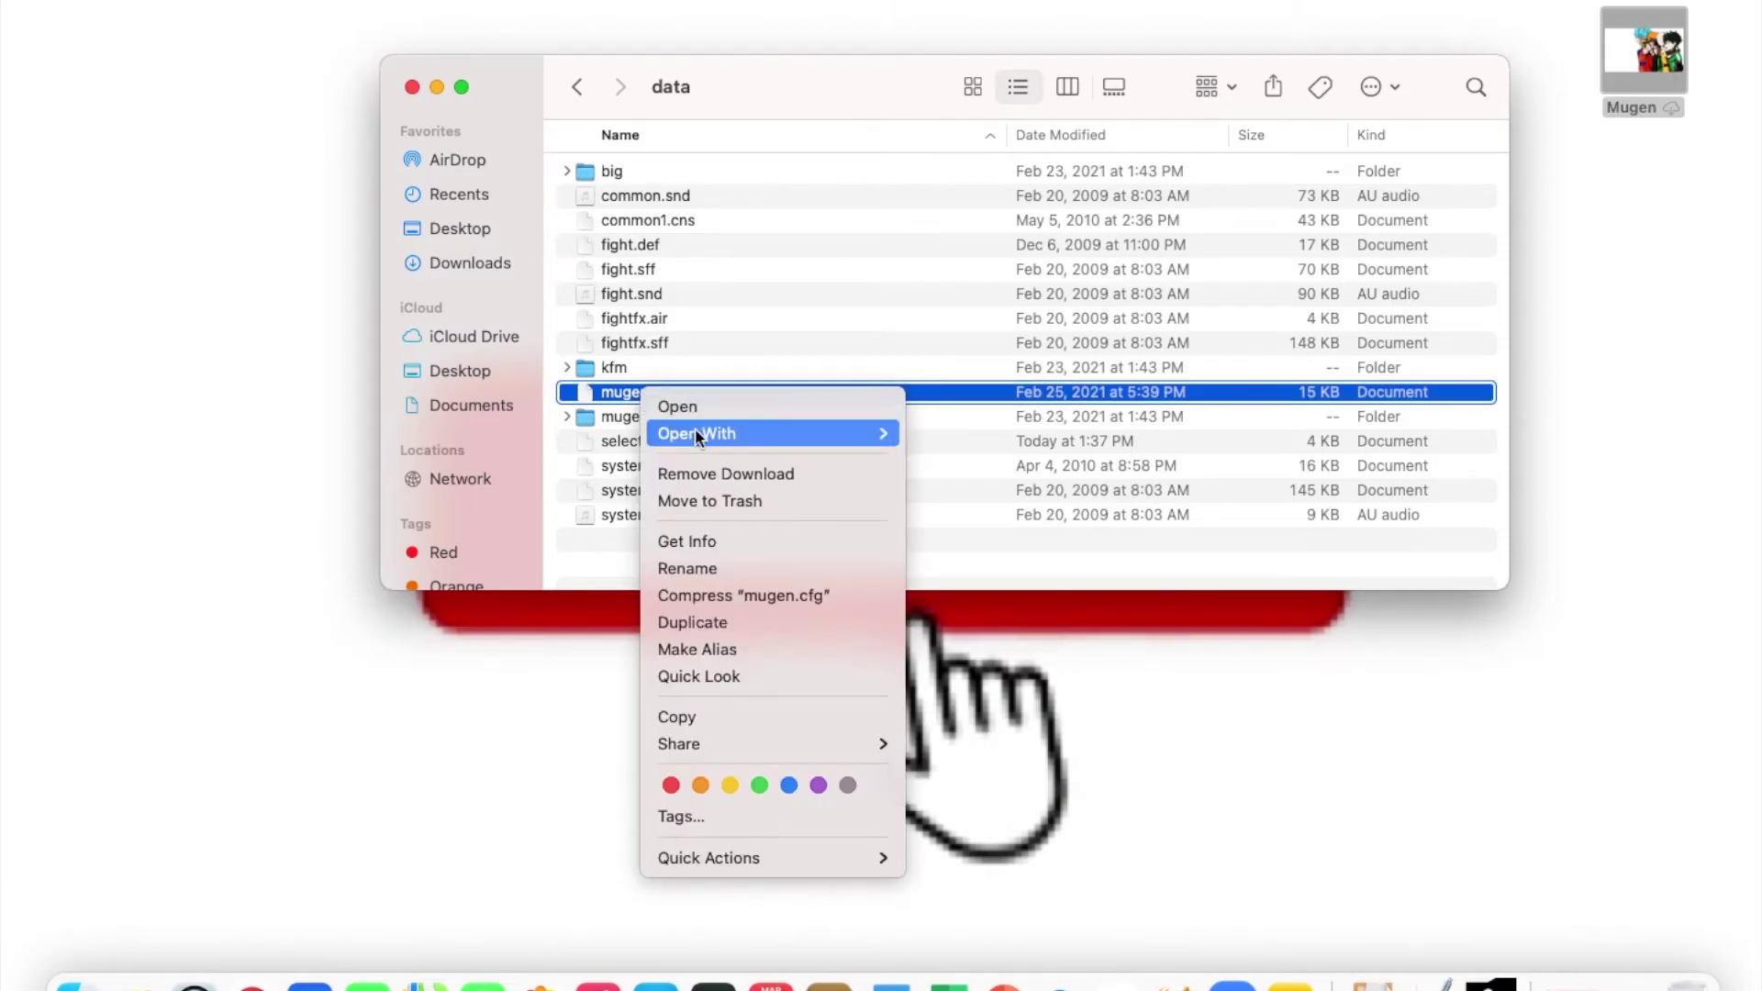
mouse_move(698, 434)
left_click(943, 433)
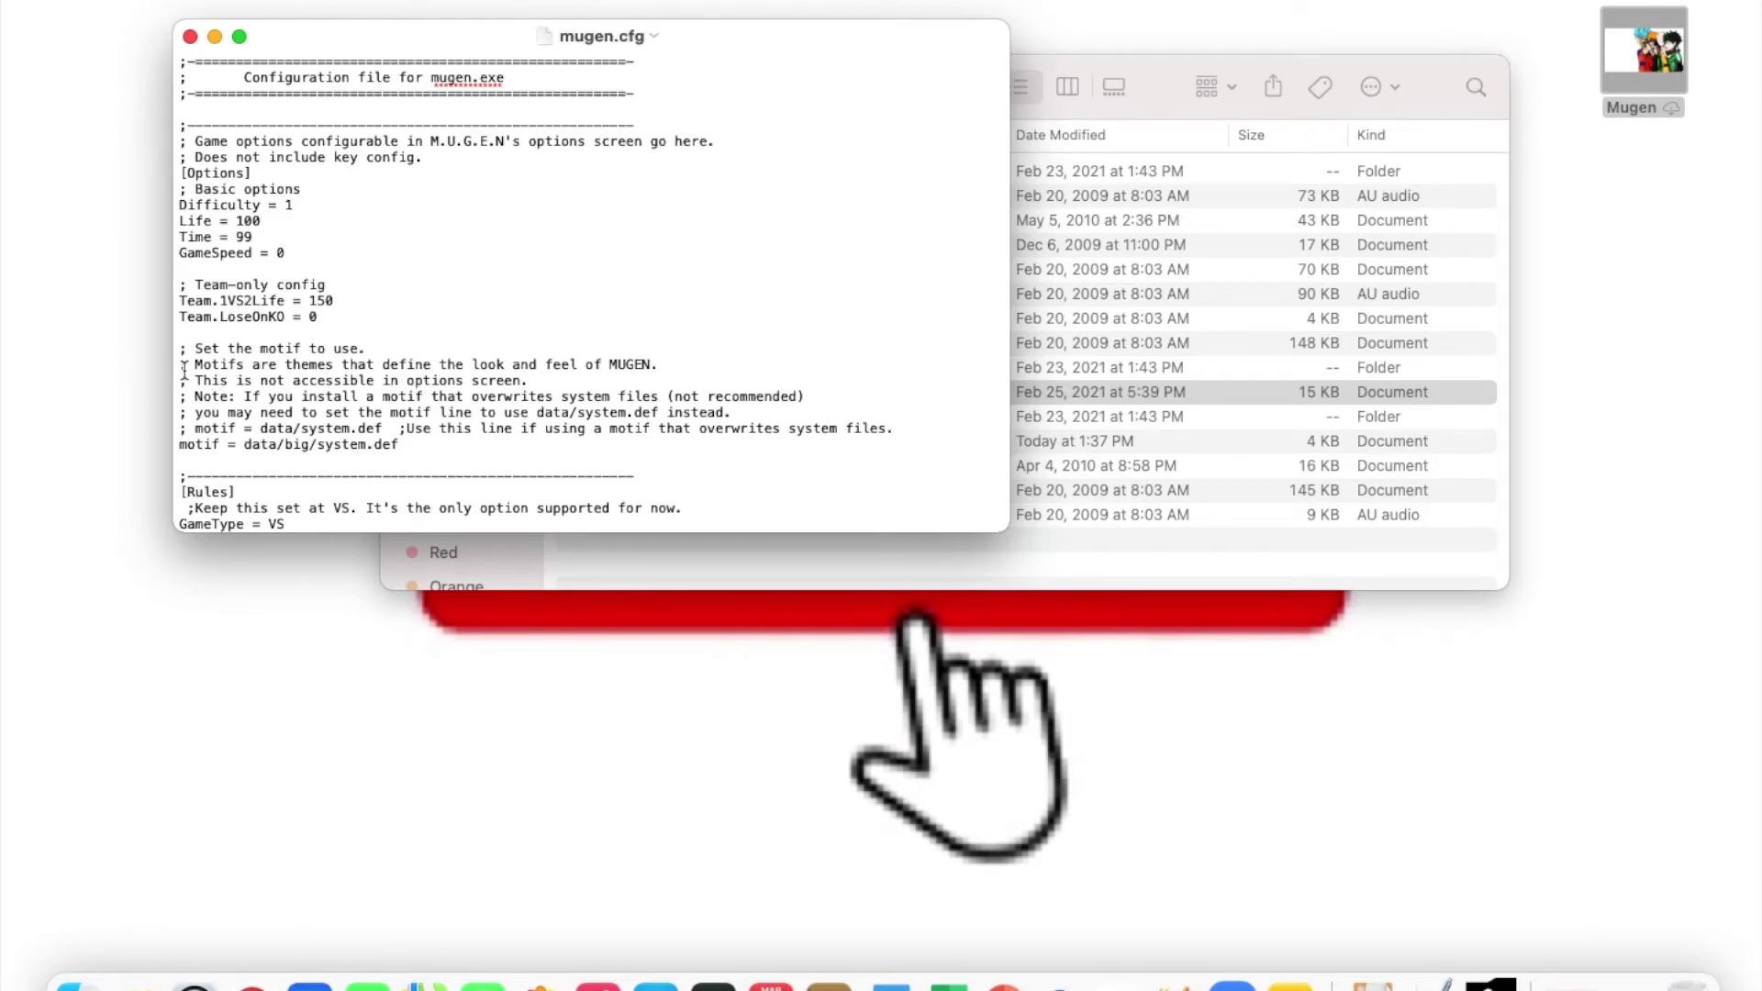
Change the motif line to data/big/system.def, save mugen.cfg, and close it.
left_click_drag(180, 445, 414, 444)
left_click(414, 445)
left_click(169, 0)
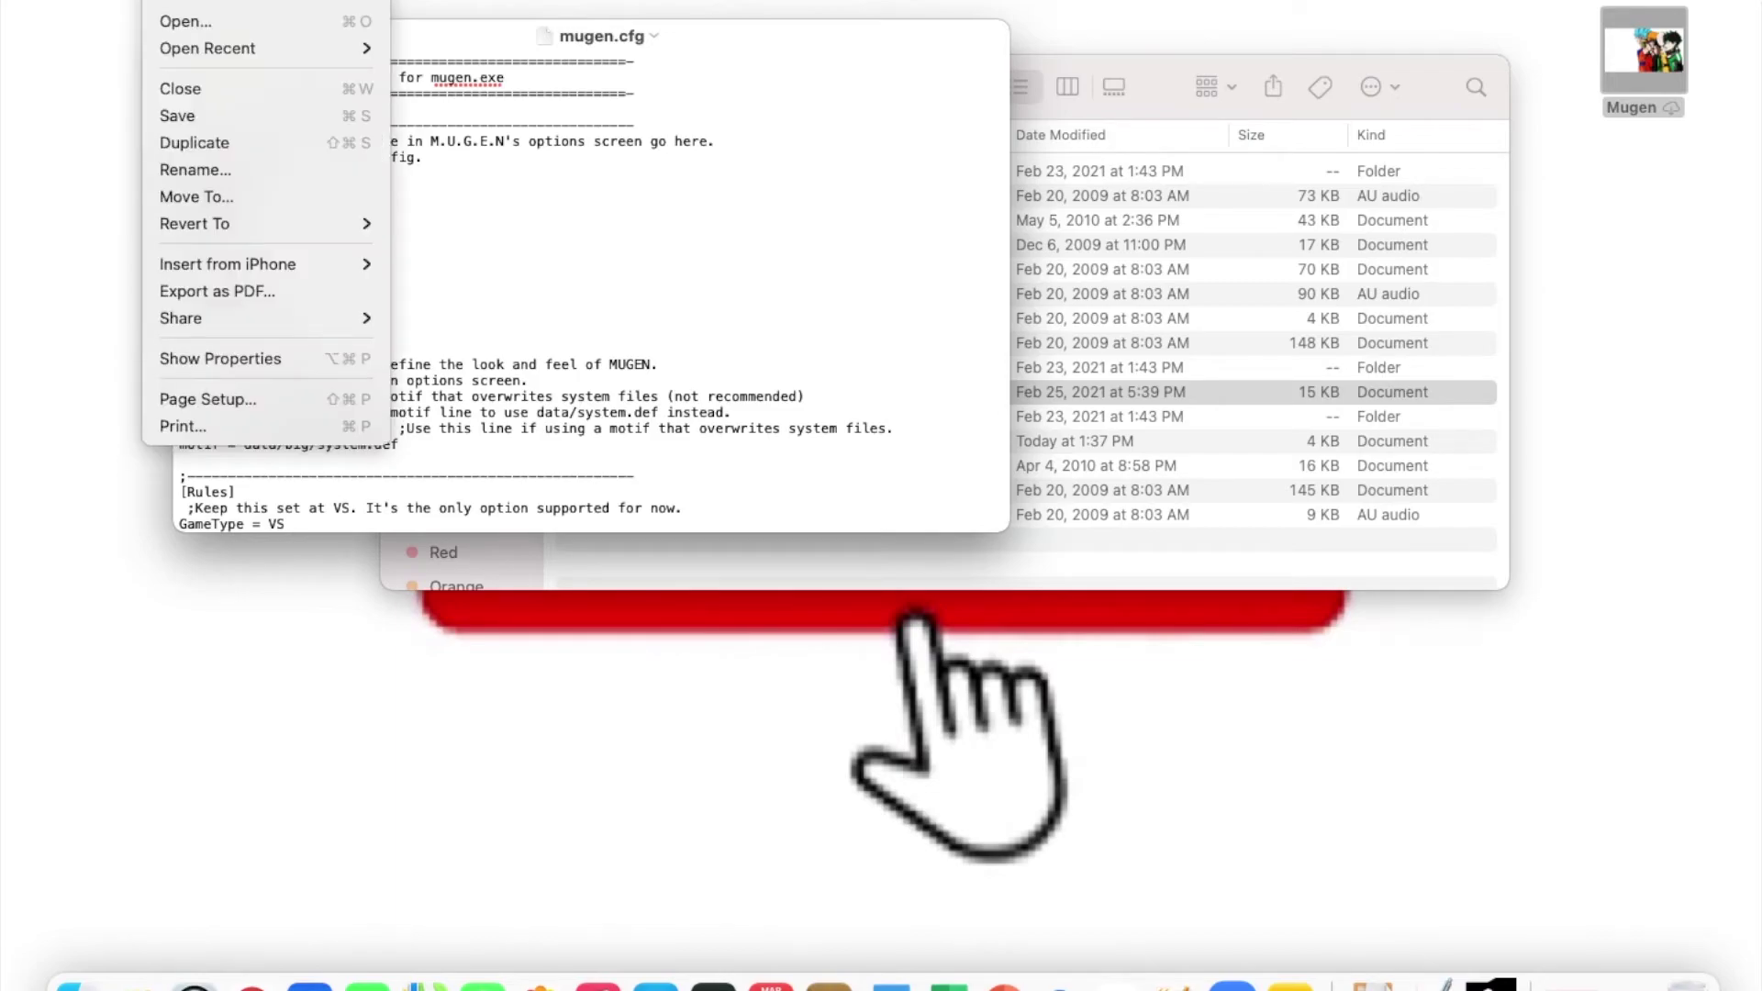
left_click(187, 117)
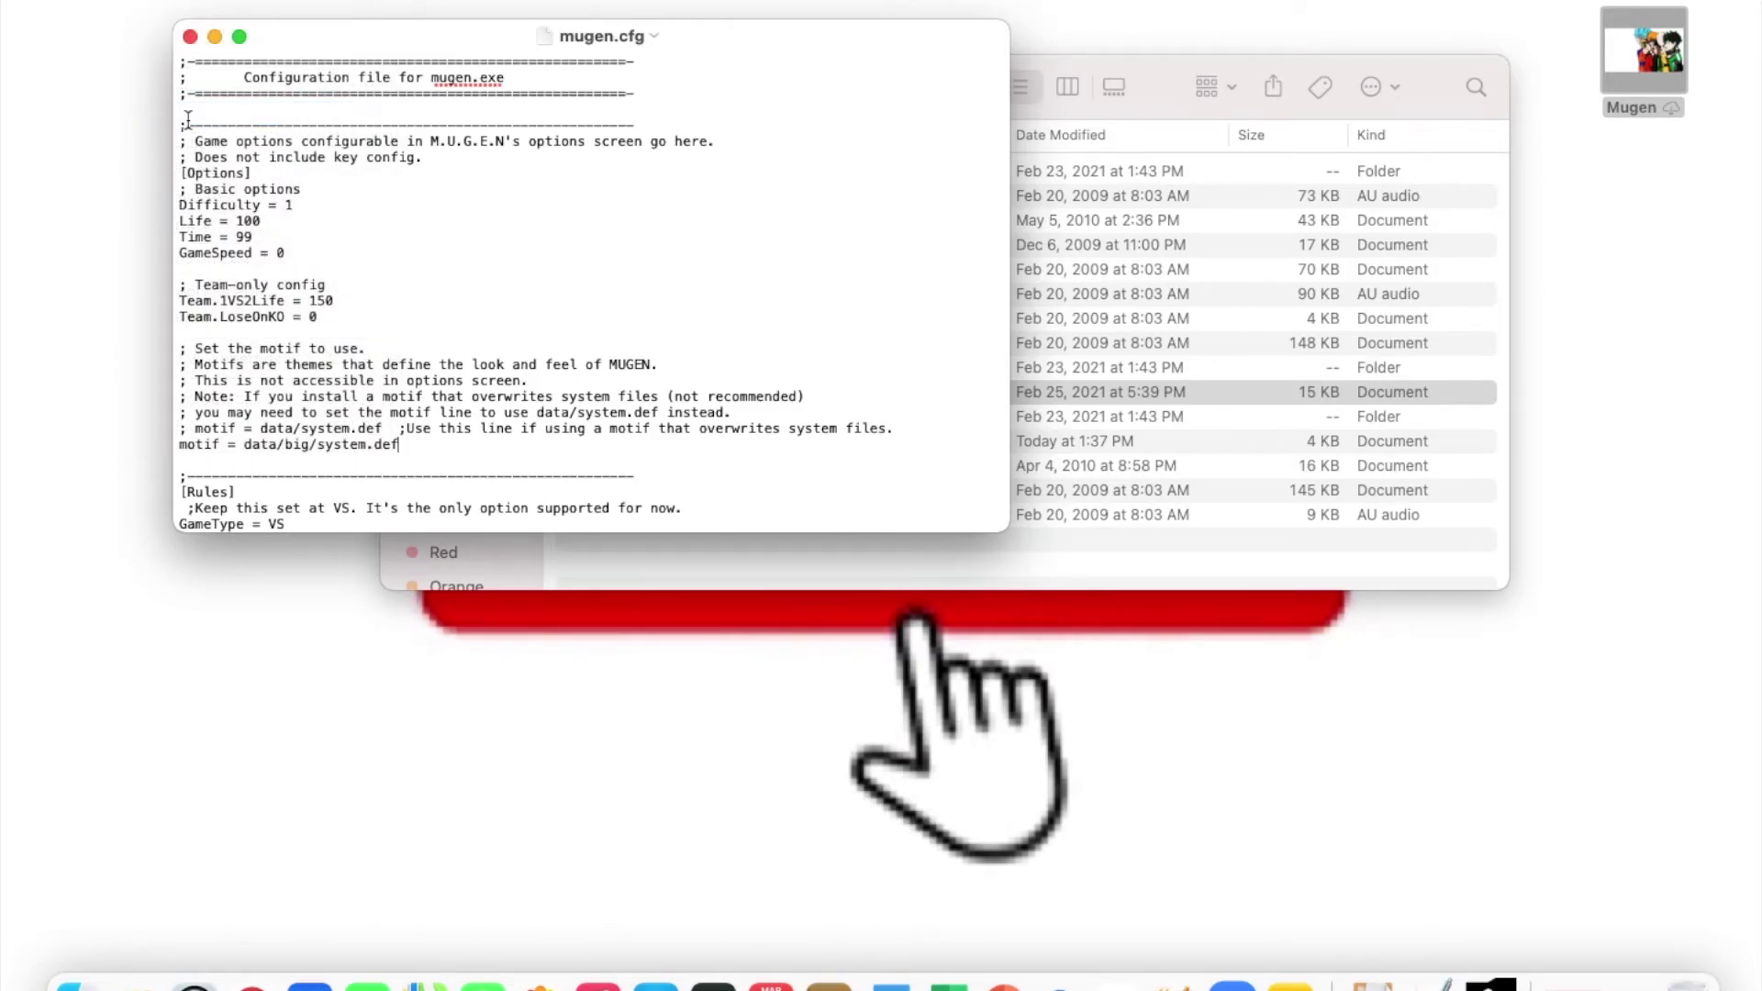
left_click(190, 37)
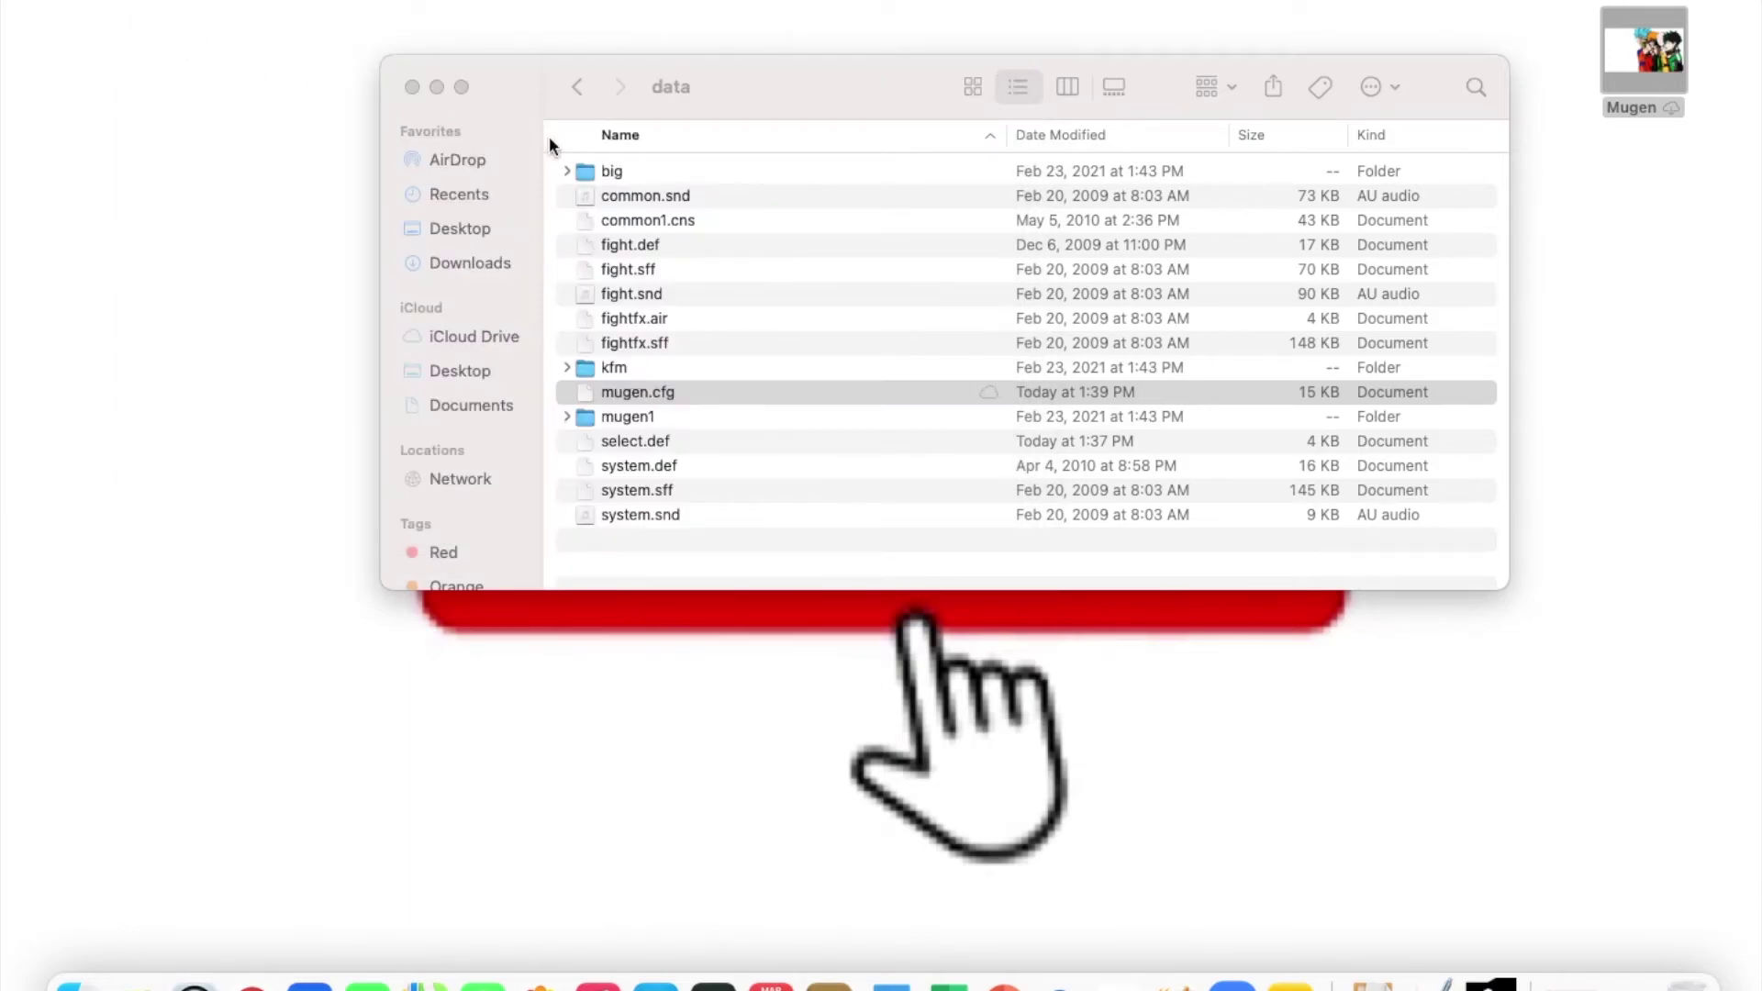